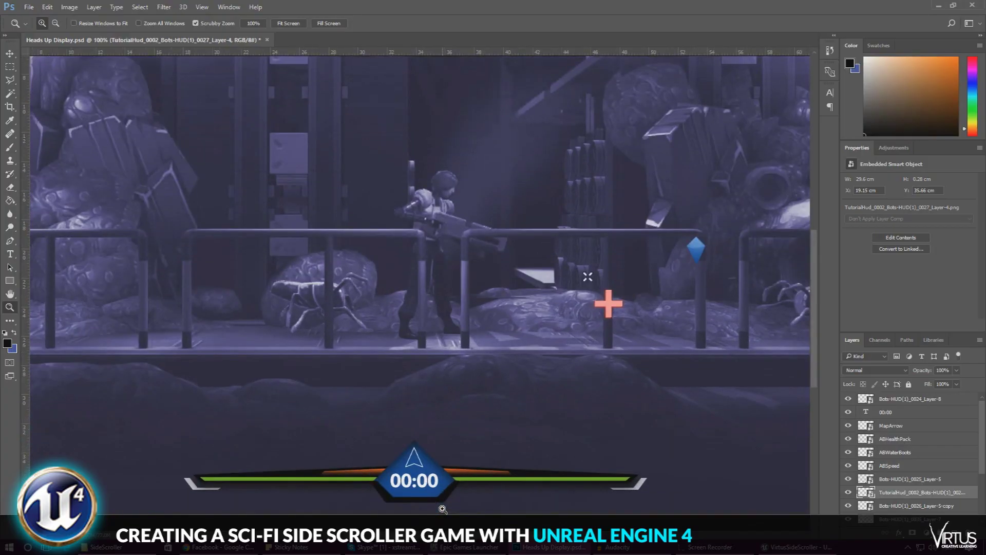
# Examine the HUD mockup's health bar, orange bar, timer and overall layout as reference for the game interface.
pyautogui.click(460, 486)
pyautogui.moveTo(508, 537)
pyautogui.mouseDown()
pyautogui.moveTo(456, 536)
pyautogui.moveTo(534, 540)
pyautogui.moveTo(512, 543)
pyautogui.mouseUp()
pyautogui.moveTo(512, 544)
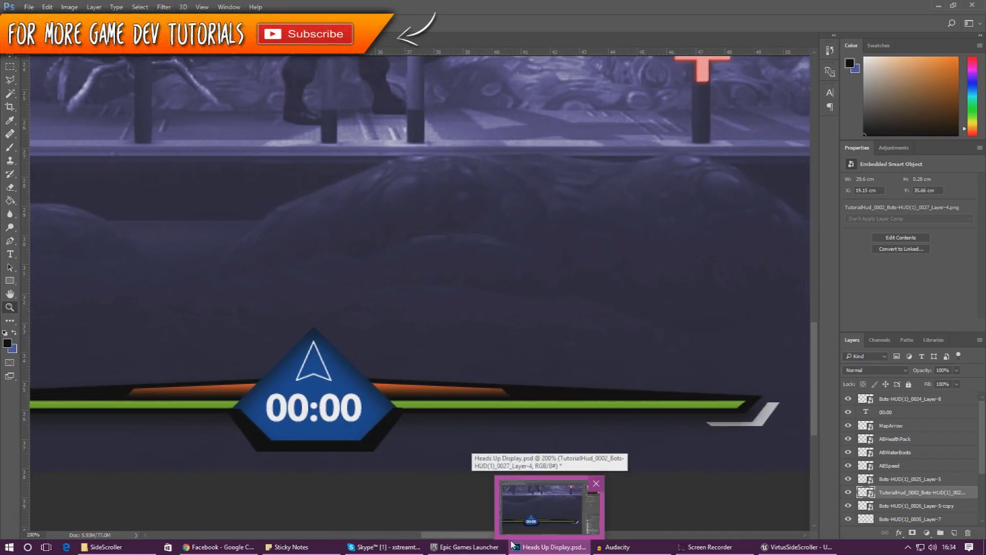
pyautogui.moveTo(465, 537); pyautogui.dragTo(415, 540)
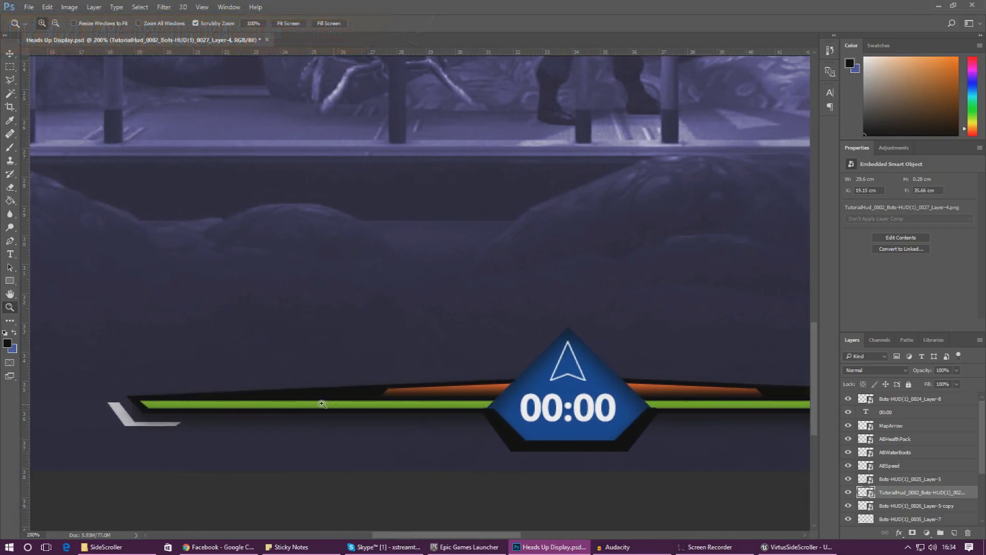
pyautogui.moveTo(409, 538); pyautogui.dragTo(431, 539)
pyautogui.moveTo(431, 546)
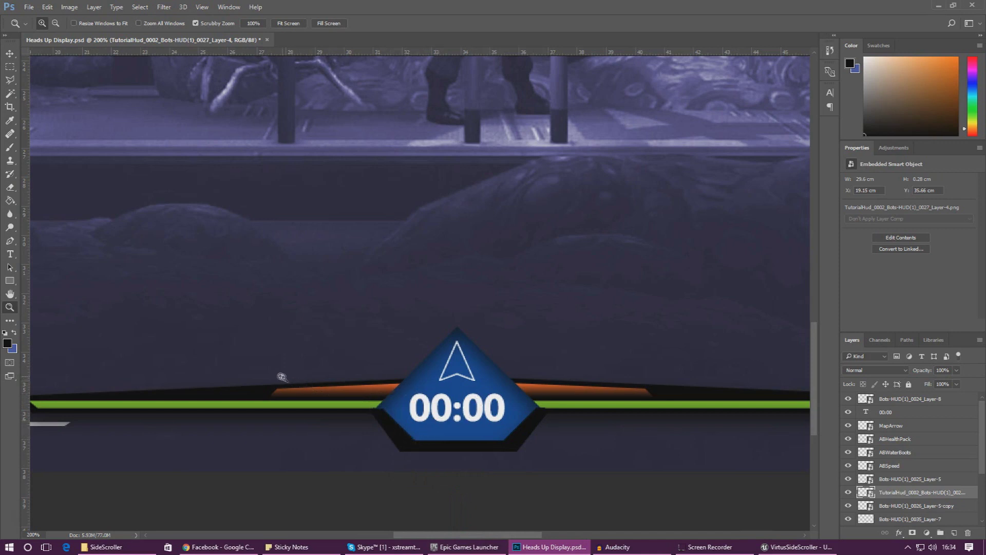
pyautogui.rightClick(550, 395)
pyautogui.click(563, 402)
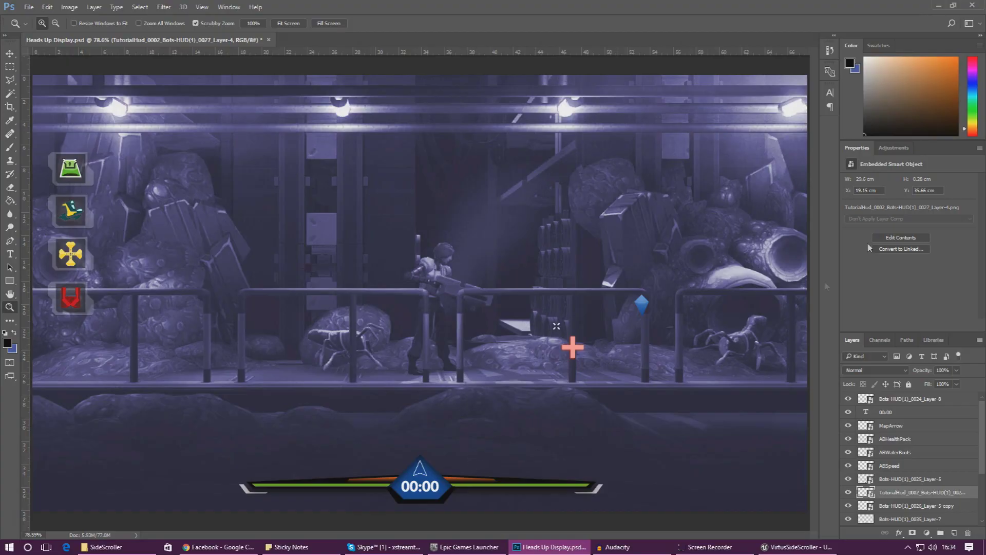
# Switch to Unreal Engine, create a Widget Blueprint named HUD in the Blueprints folder and open it in a smaller window.
pyautogui.click(938, 5)
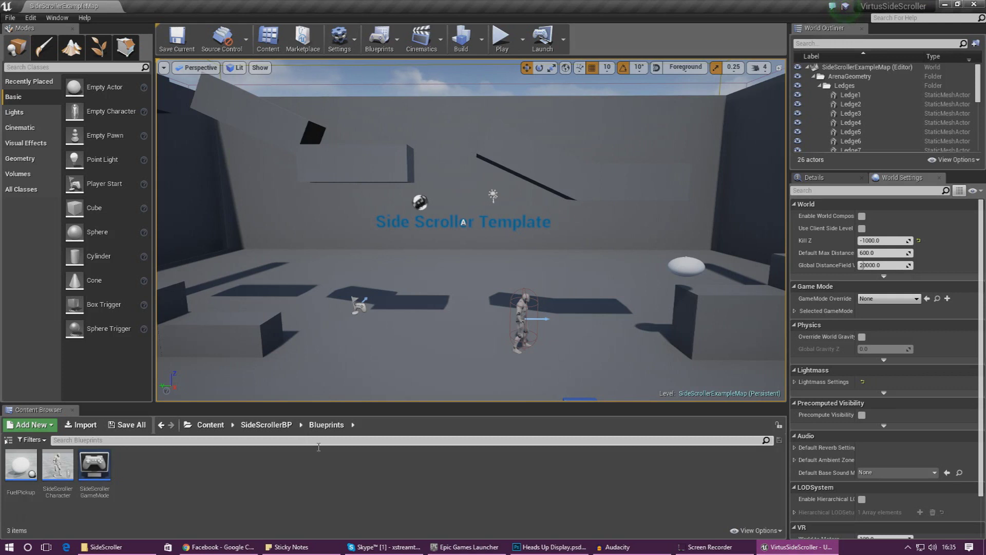
pyautogui.rightClick(207, 484)
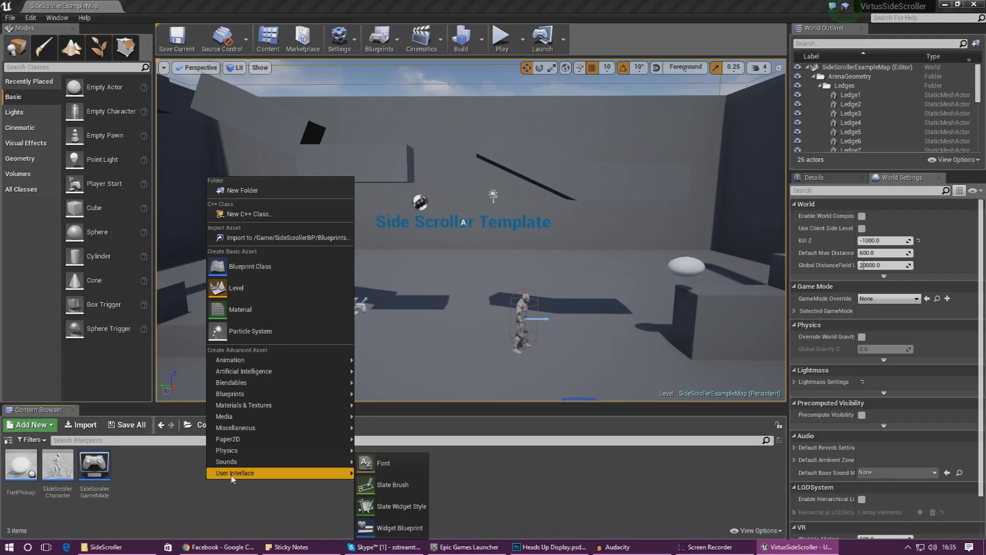
pyautogui.click(397, 522)
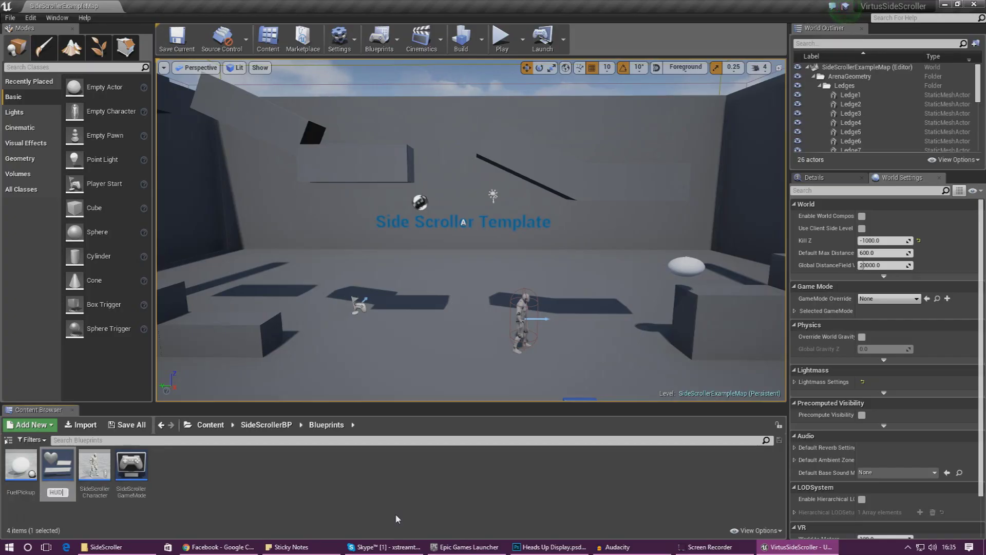
pyautogui.press('Return')
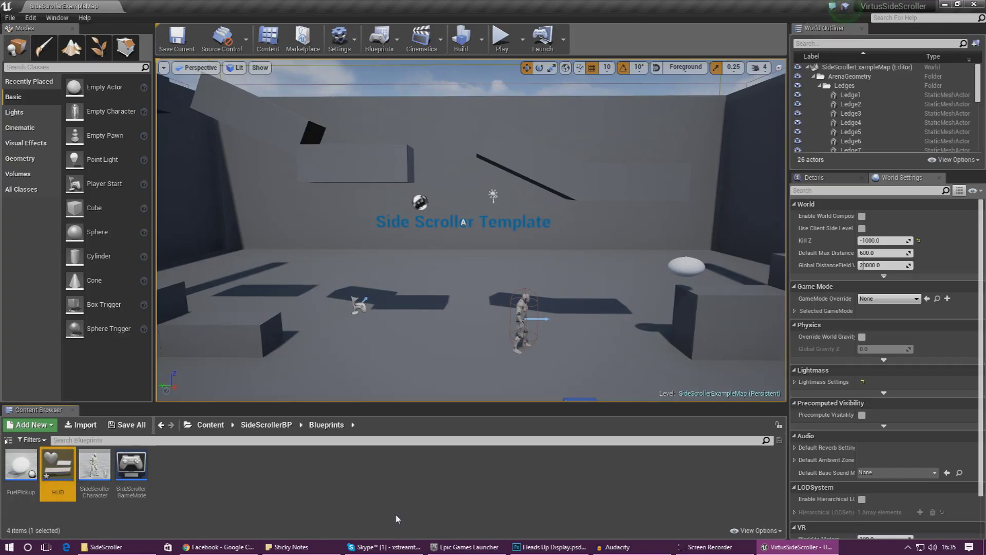
pyautogui.press('Return')
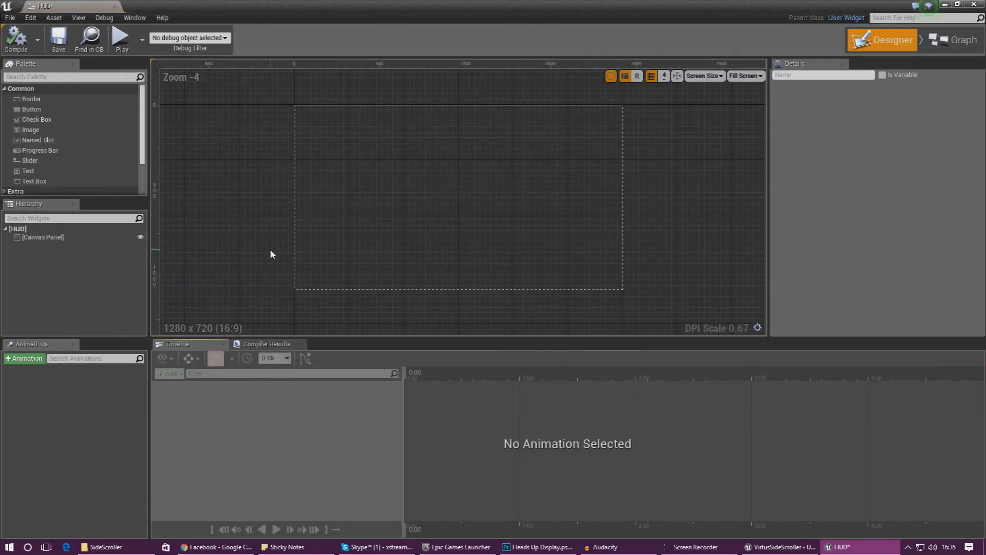
pyautogui.doubleClick(377, 7)
pyautogui.moveTo(377, 6); pyautogui.dragTo(0, 98)
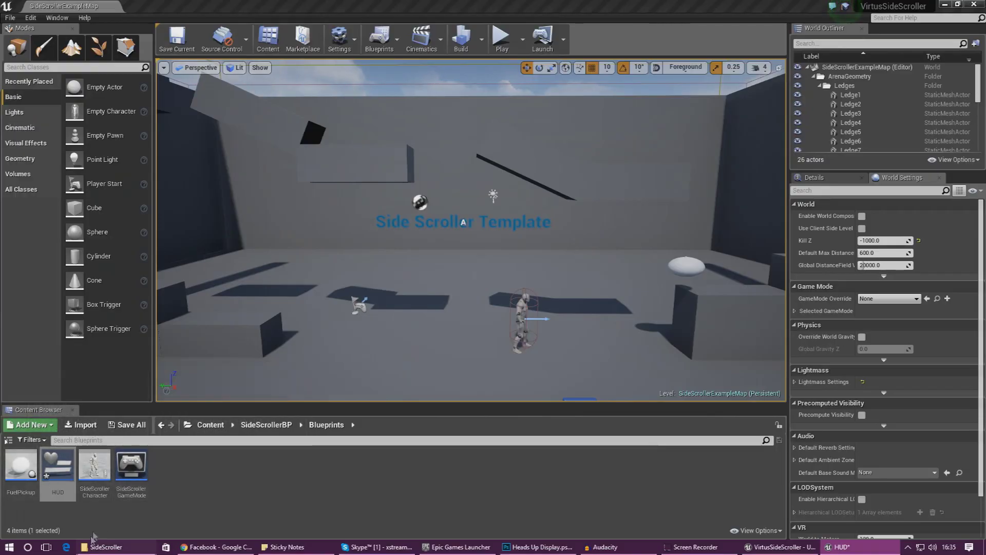
# Try to bring the HealthBar and HUD Background PNG files from the SideScroller folder straight into the Blueprints folder.
pyautogui.moveTo(0, 169); pyautogui.dragTo(627, 131)
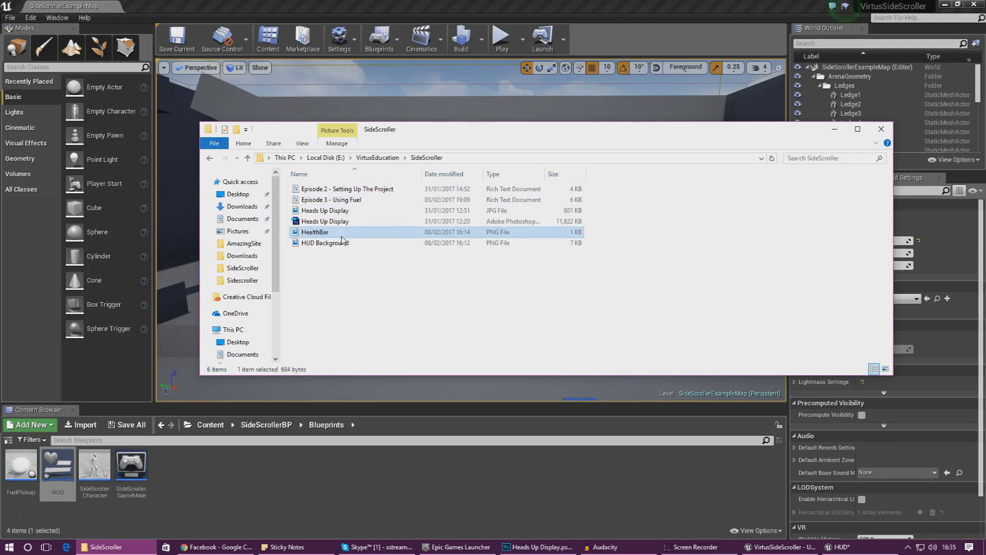
pyautogui.click(336, 244)
pyautogui.click(339, 236)
pyautogui.click(337, 256)
pyautogui.click(341, 244)
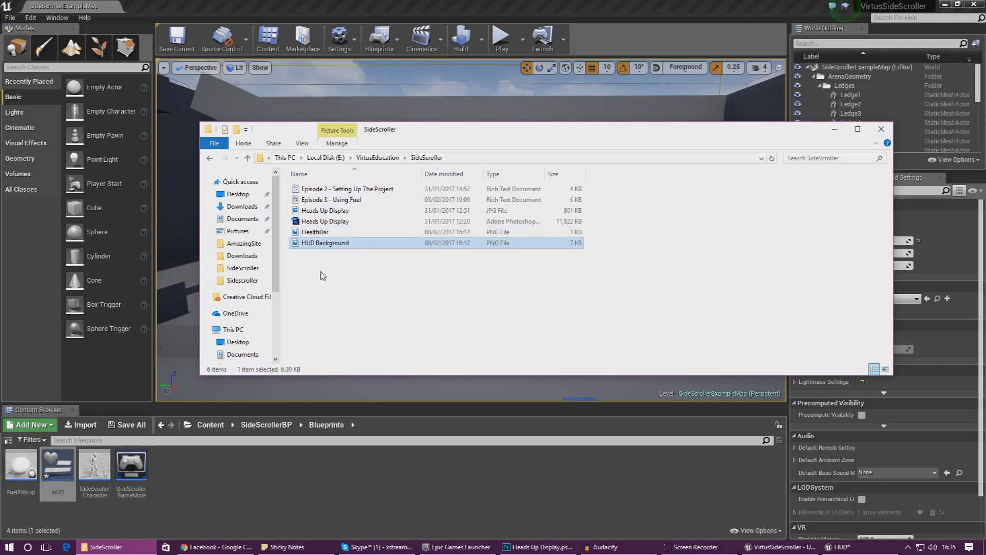
pyautogui.click(324, 246)
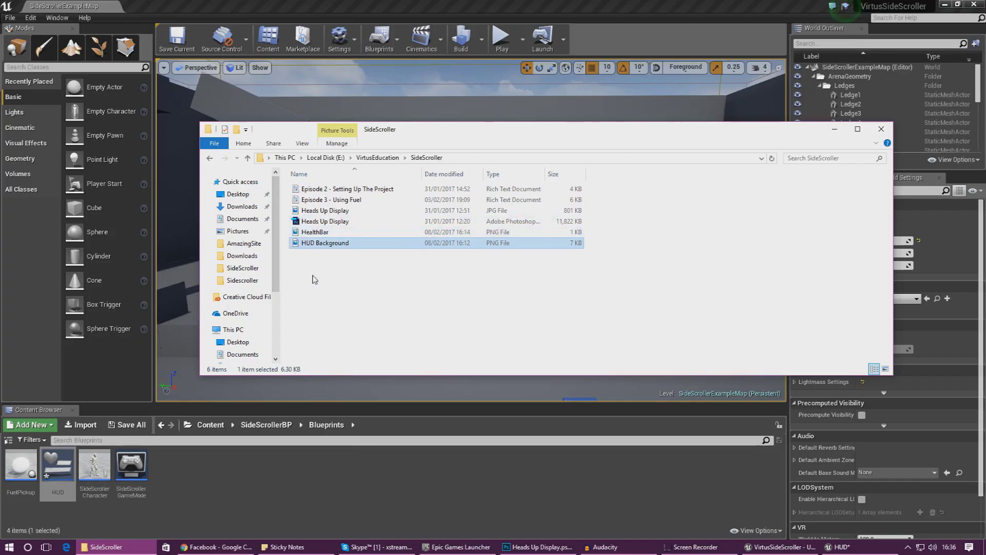
pyautogui.moveTo(314, 257)
pyautogui.mouseDown()
pyautogui.moveTo(312, 235)
pyautogui.moveTo(270, 471)
pyautogui.moveTo(258, 487)
pyautogui.mouseUp()
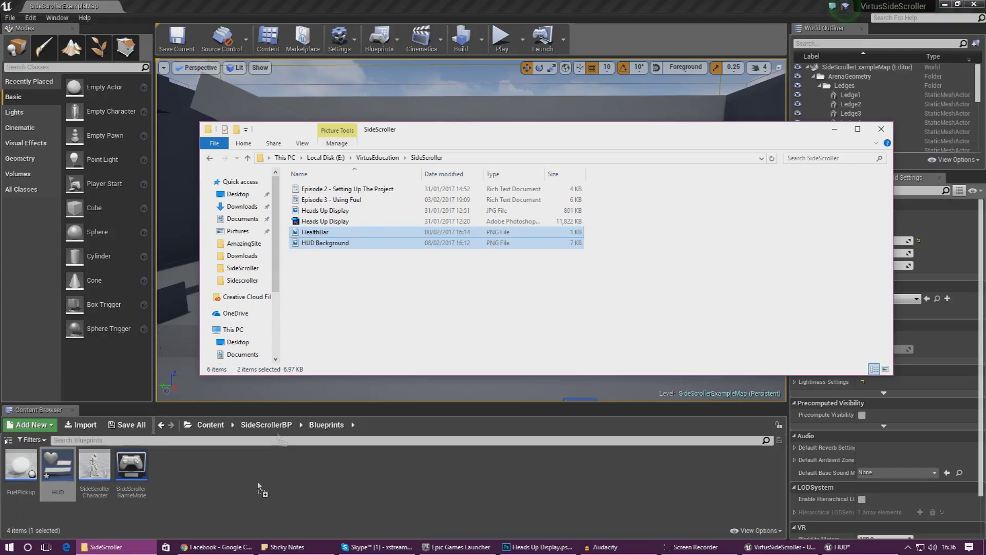
pyautogui.moveTo(316, 244); pyautogui.dragTo(230, 310)
# Import the HealthBar and HUD Background images from the SideScroller folder into the Blueprints folder.
pyautogui.click(85, 427)
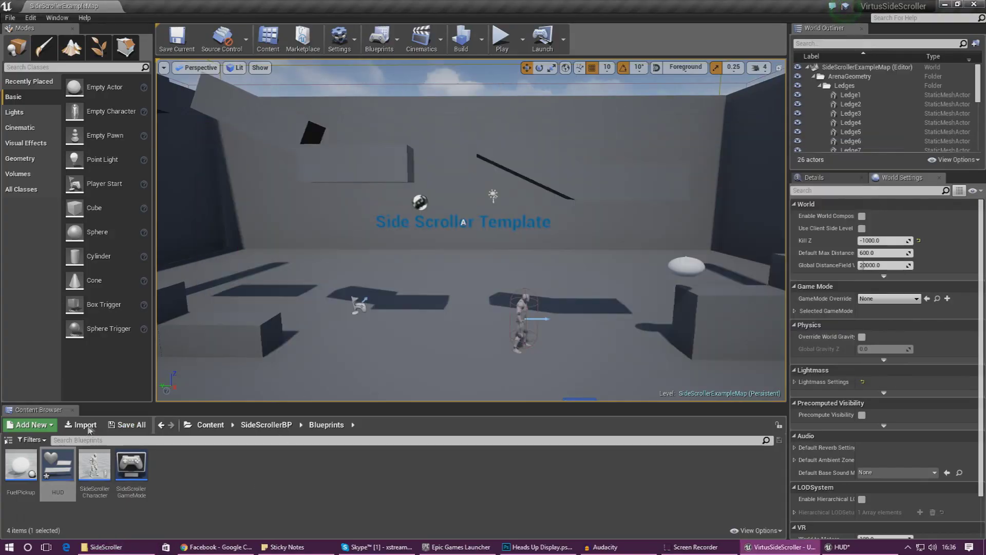
pyautogui.click(85, 426)
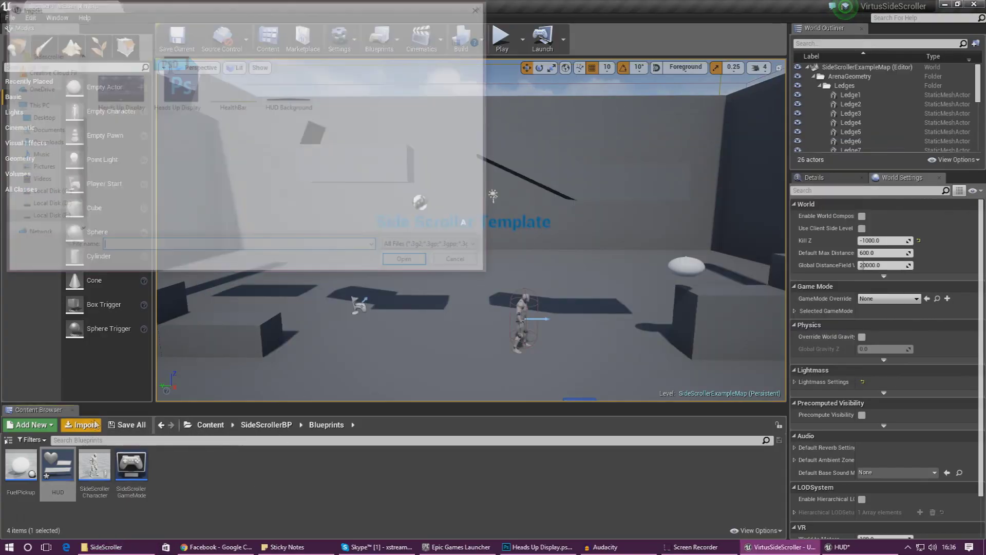
pyautogui.click(235, 111)
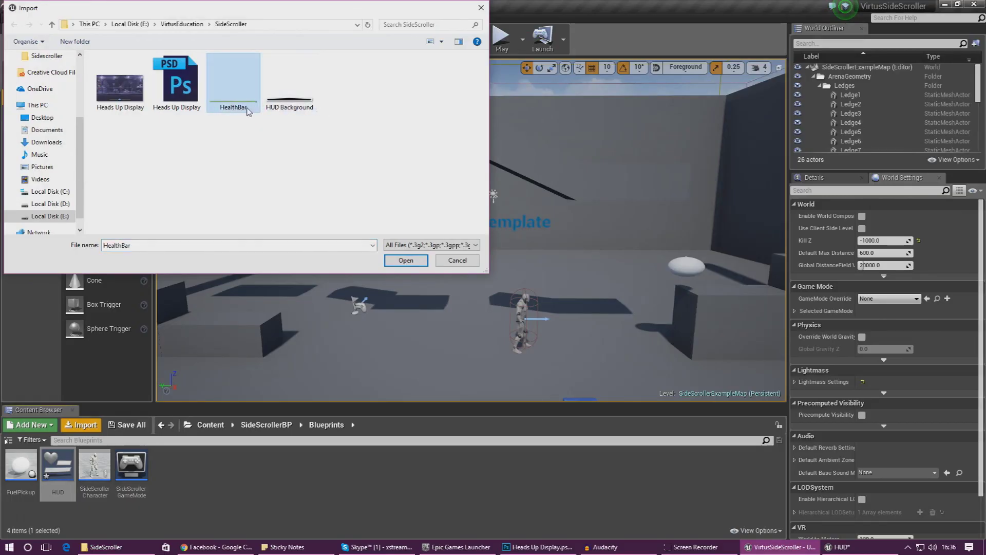
pyautogui.keyDown('ctrl'); pyautogui.click(295, 109); pyautogui.keyUp('ctrl')
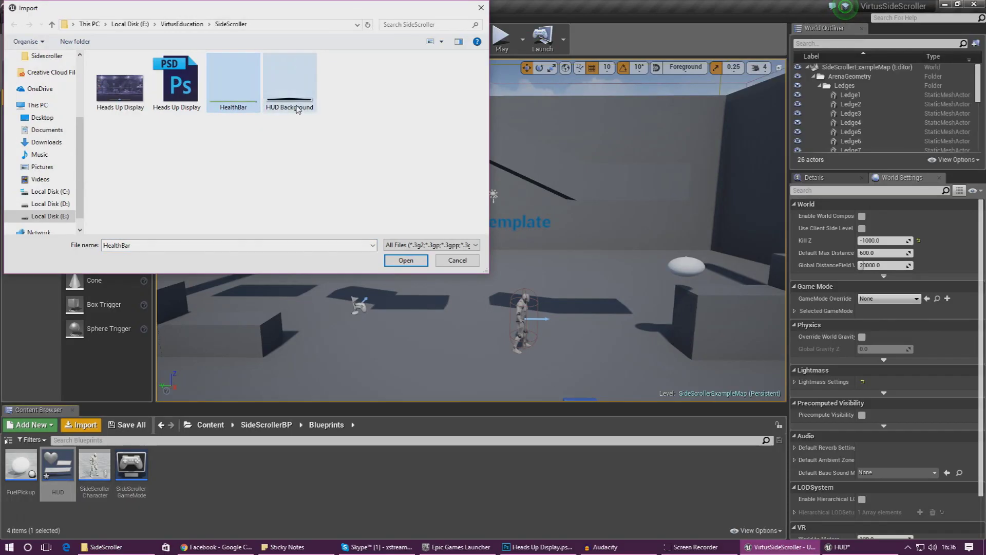
pyautogui.press('Return')
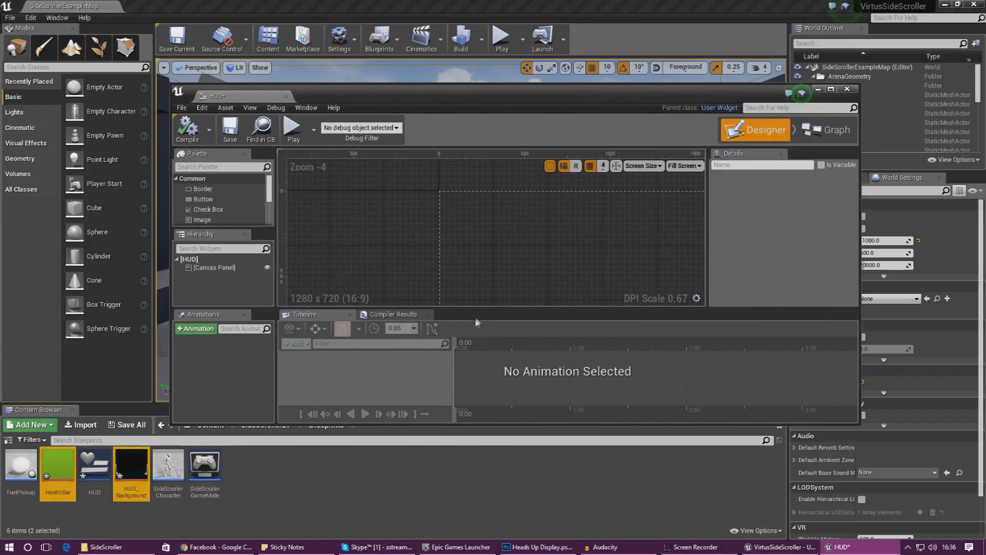
# Enlarge the HUD widget editor window and place an Image widget low on the canvas at about X 844, Y 912.
pyautogui.moveTo(515, 96); pyautogui.dragTo(483, 59)
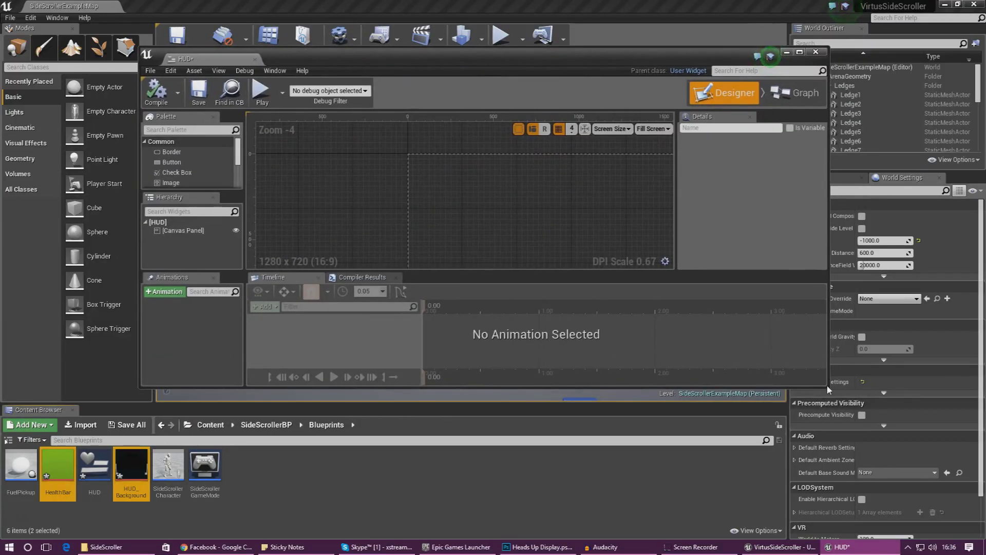
pyautogui.moveTo(826, 388); pyautogui.dragTo(954, 498)
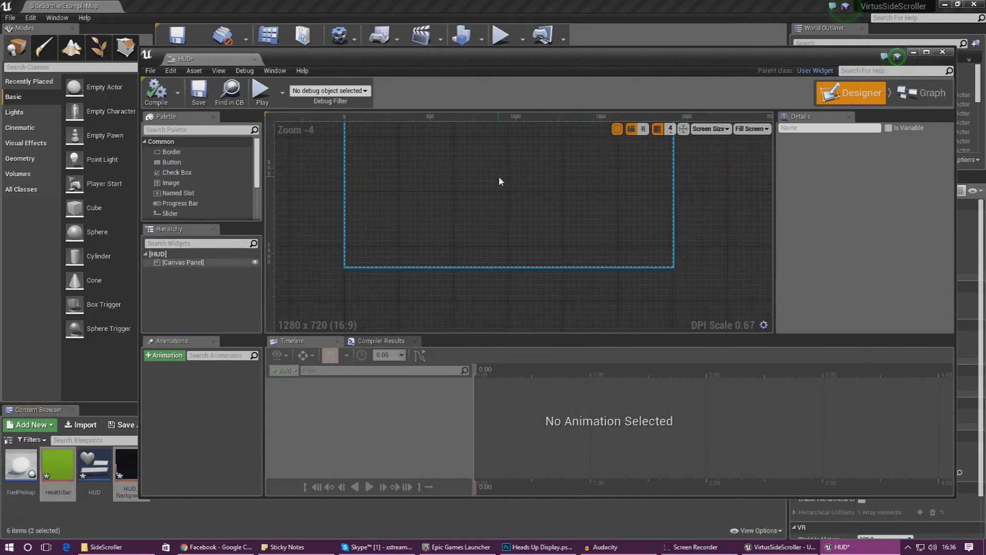
pyautogui.click(170, 183)
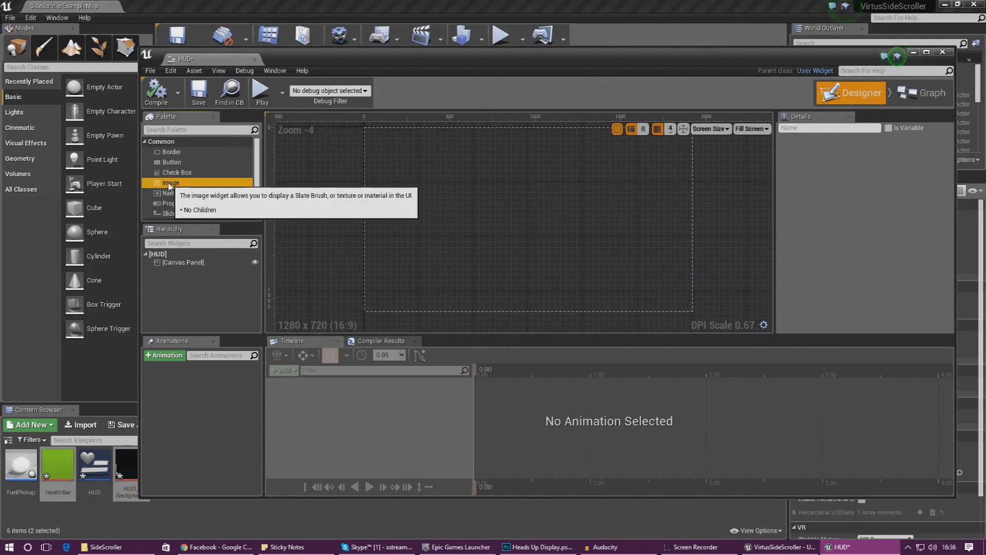
pyautogui.moveTo(170, 186); pyautogui.dragTo(516, 286)
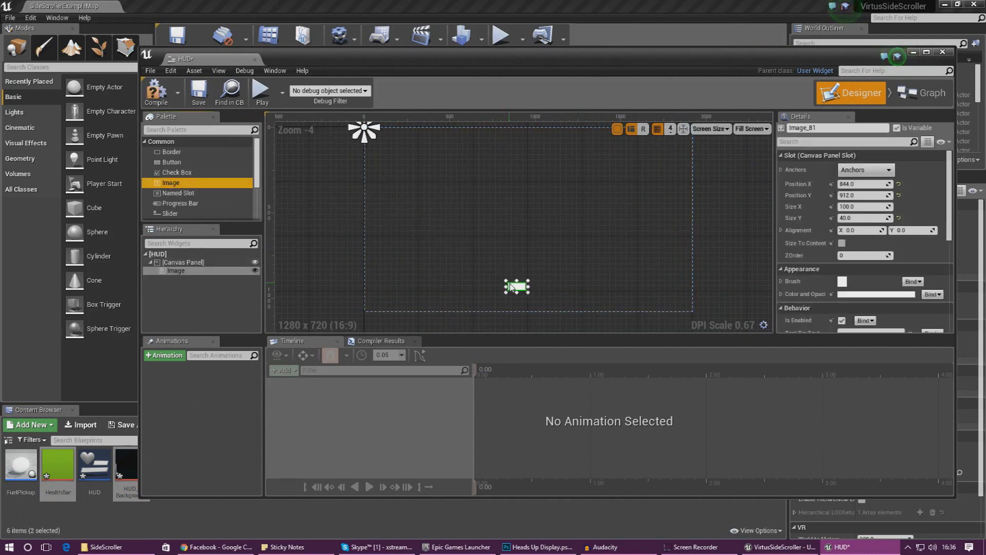
# Assign the HUD_Background texture to the brush of the Image widget.
pyautogui.scroll(-2, 798, 260)
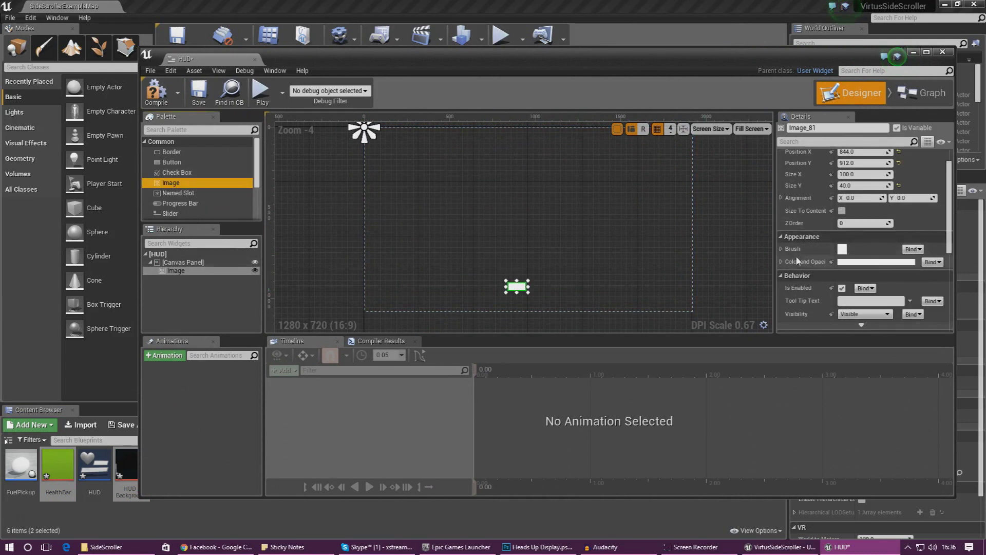
pyautogui.click(781, 248)
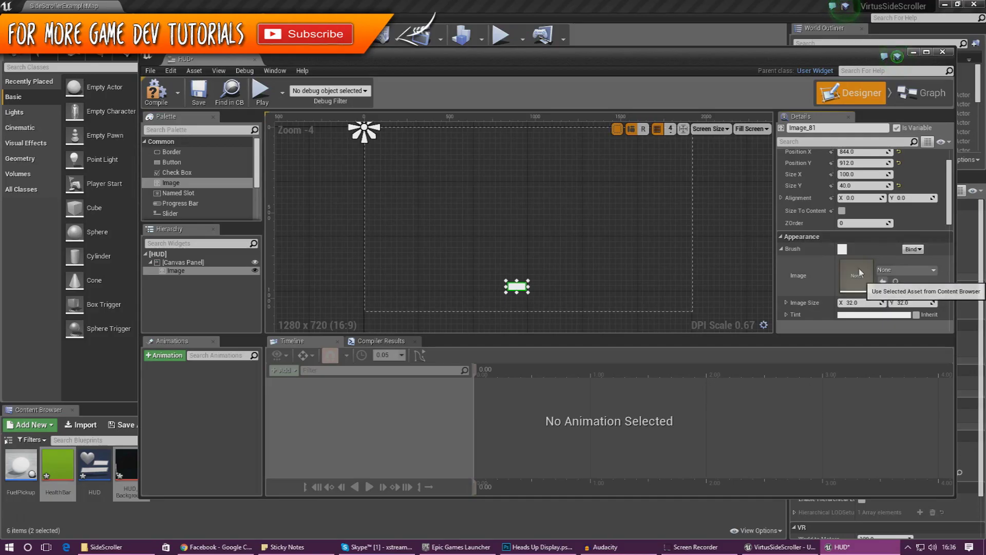
pyautogui.click(127, 468)
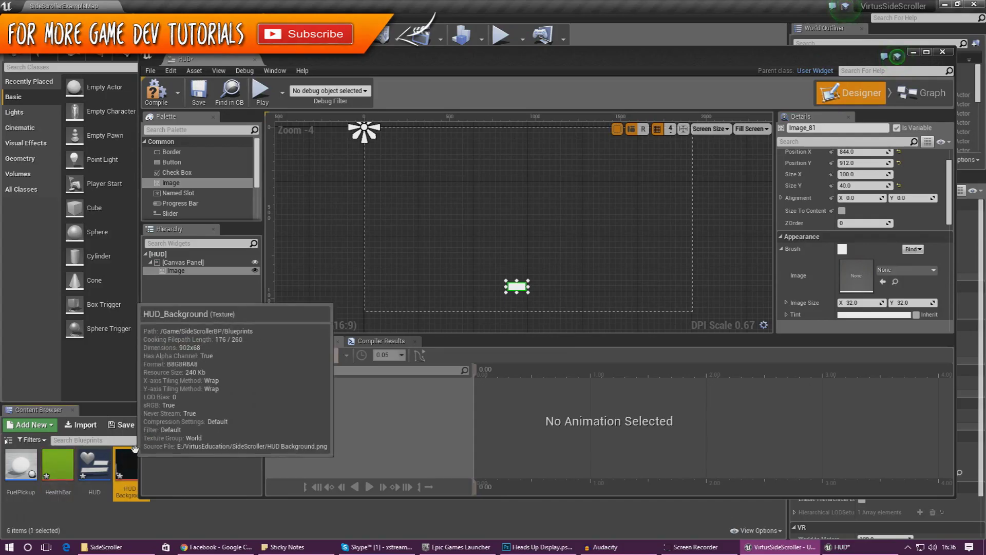
pyautogui.moveTo(341, 58)
pyautogui.mouseDown()
pyautogui.moveTo(481, 60)
pyautogui.moveTo(194, 69)
pyautogui.mouseUp()
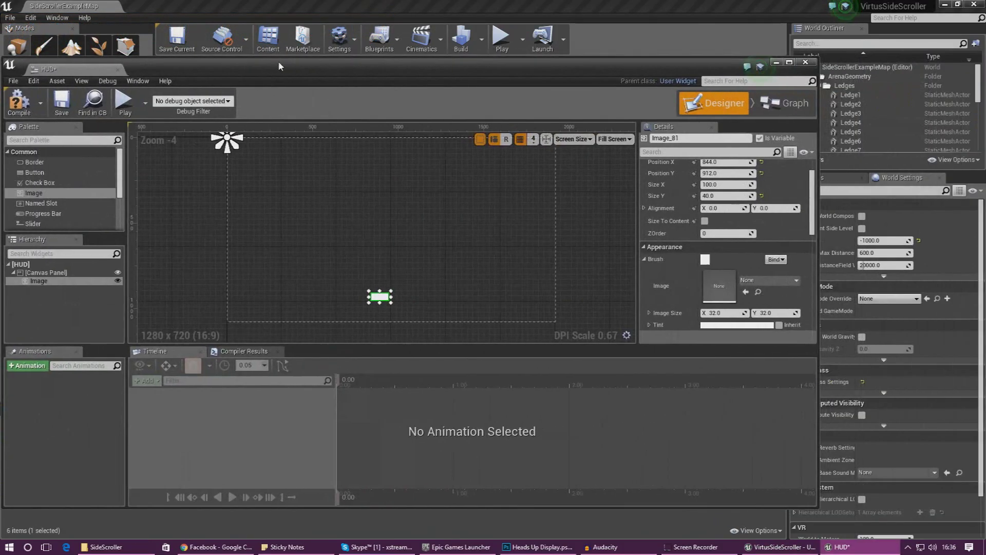
pyautogui.click(748, 281)
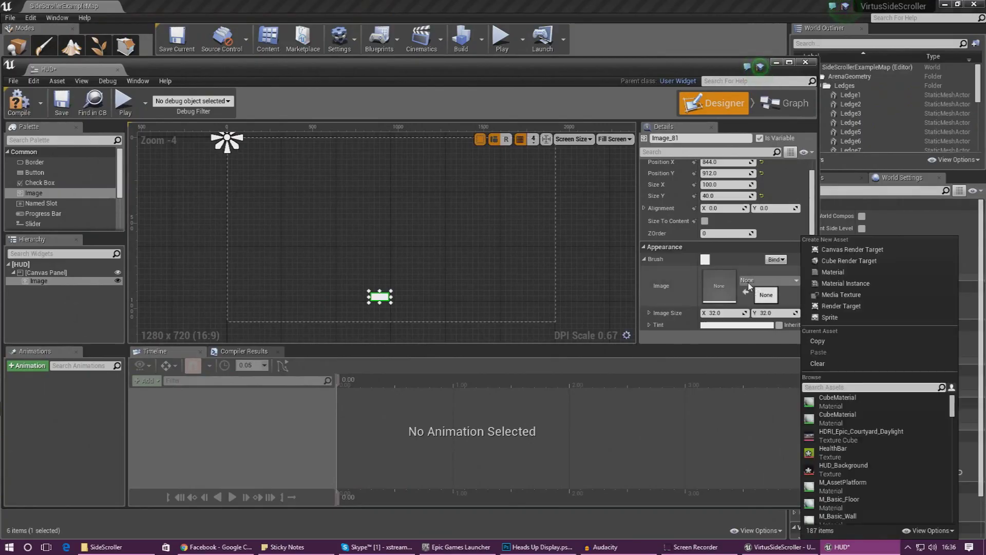
pyautogui.write('hud')
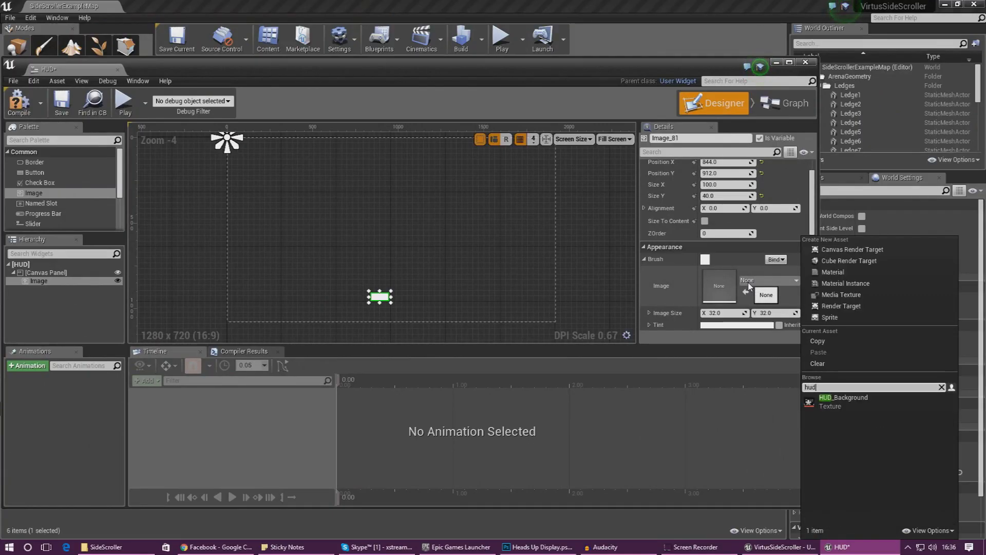
pyautogui.press('Return')
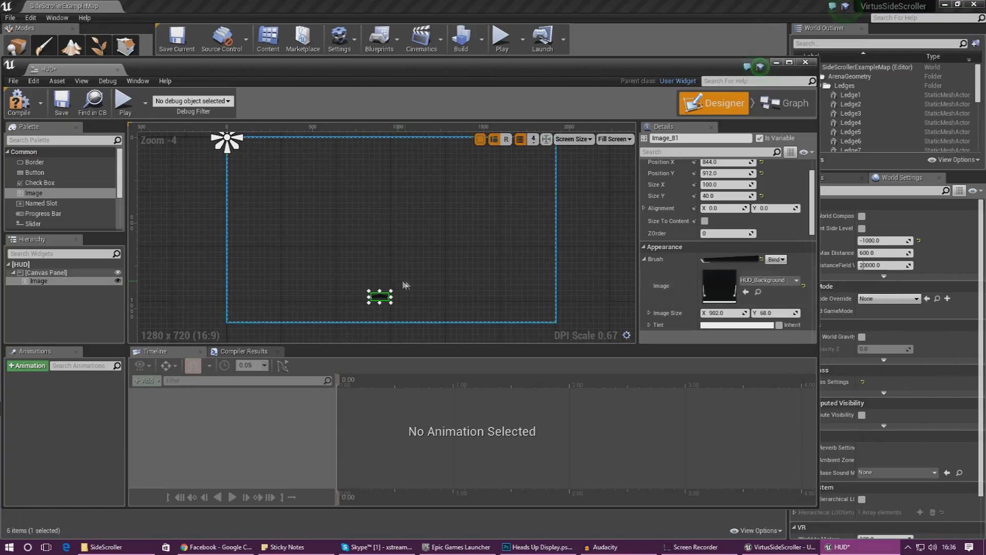
# Resize the background image to about 1067 by 92 and move it to the canvas's bottom centre, about X 464, Y 996.
pyautogui.moveTo(392, 297); pyautogui.dragTo(556, 292)
pyautogui.moveTo(460, 299); pyautogui.dragTo(397, 310)
pyautogui.scroll(7, 444, 289)
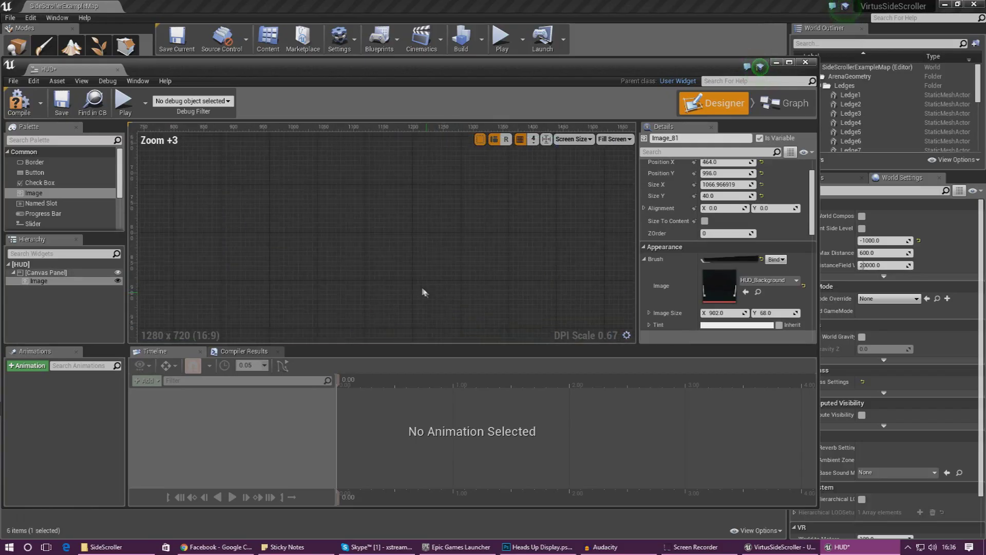
pyautogui.moveTo(419, 291); pyautogui.dragTo(423, 174, button='right')
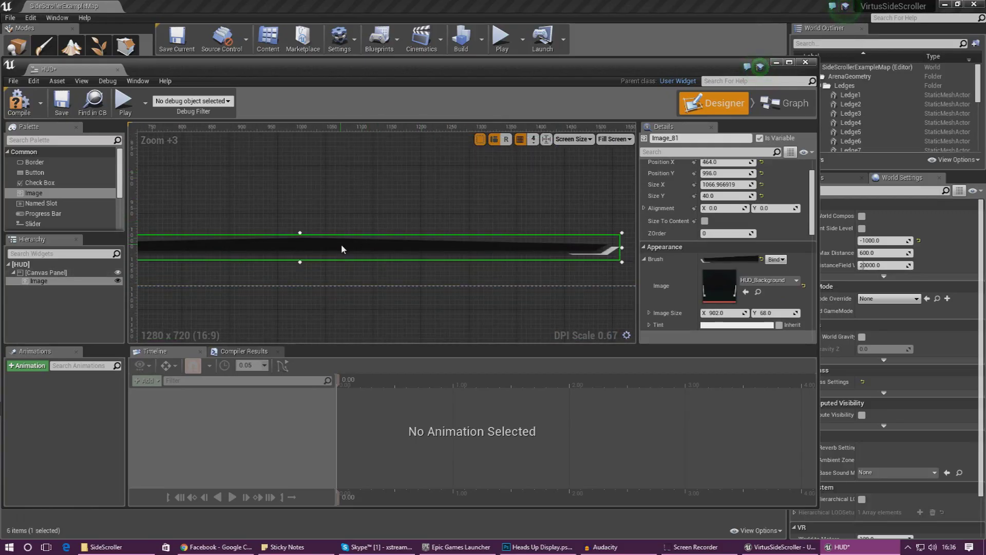
pyautogui.moveTo(300, 262); pyautogui.dragTo(289, 292)
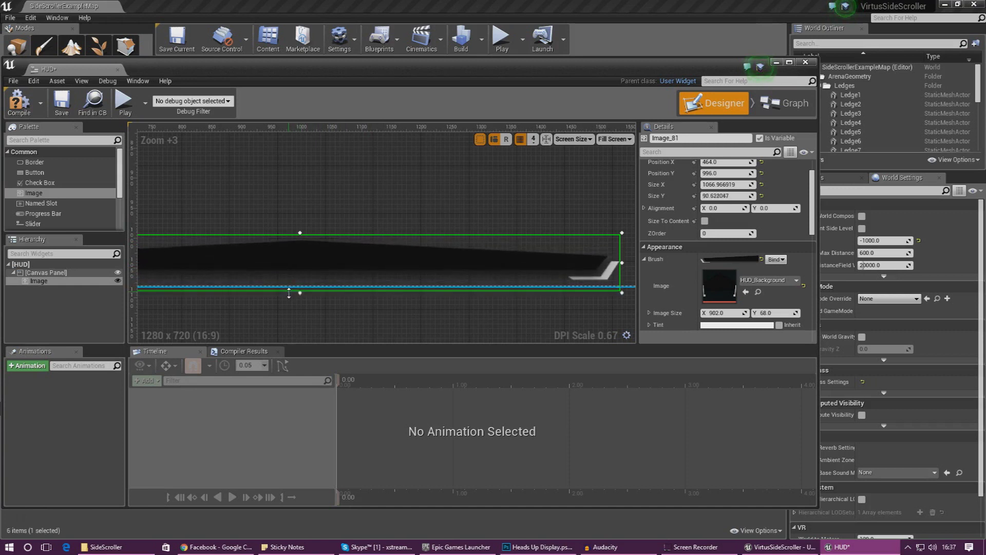
# Deselect the background image and reposition the widget editor window to uncover the imported assets in the Content Browser.
pyautogui.click(398, 198)
pyautogui.scroll(-3, 406, 205)
pyautogui.moveTo(419, 226)
pyautogui.mouseDown()
pyautogui.moveTo(412, 232)
pyautogui.moveTo(413, 224)
pyautogui.mouseUp()
pyautogui.click(422, 270)
pyautogui.scroll(-4, 422, 270)
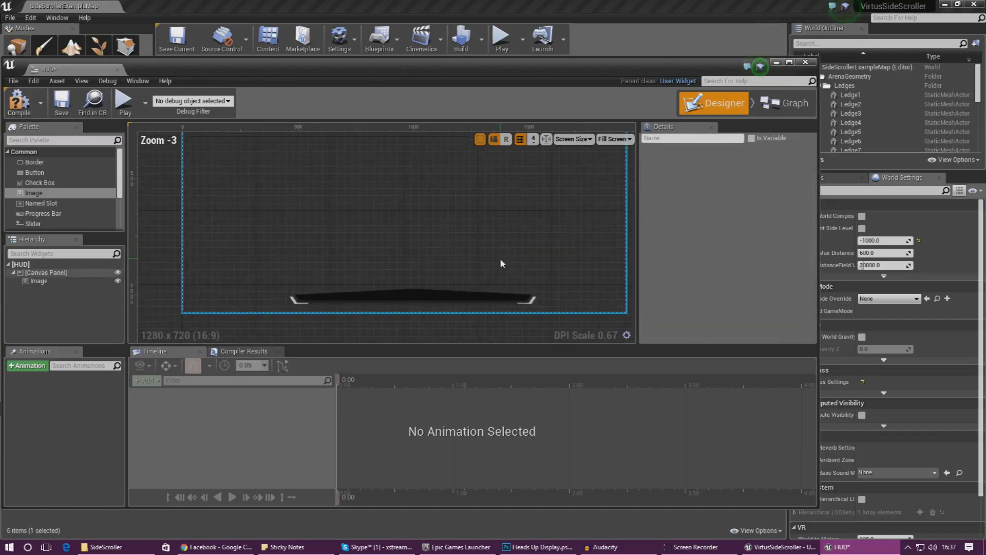
pyautogui.moveTo(461, 219); pyautogui.dragTo(444, 231, button='right')
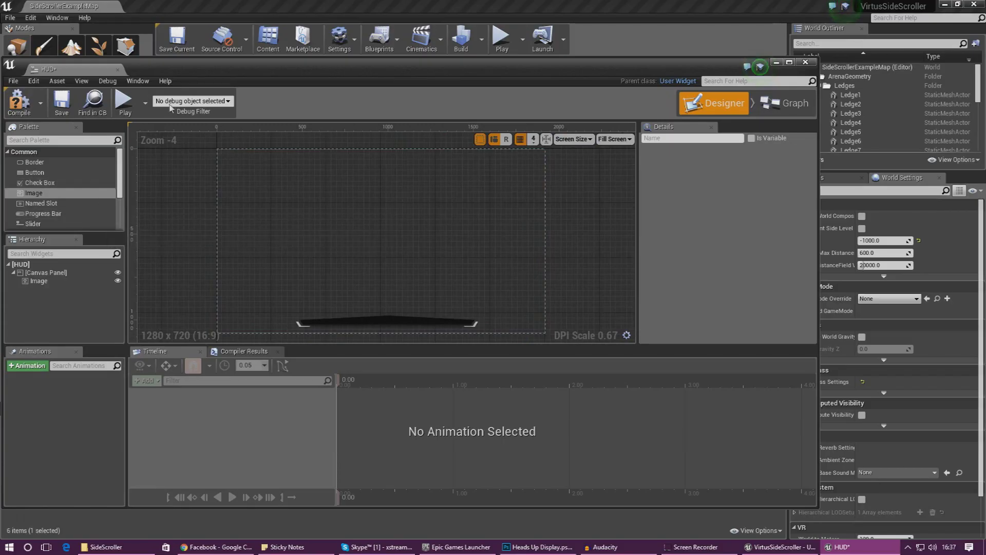
pyautogui.moveTo(183, 66); pyautogui.dragTo(304, 47)
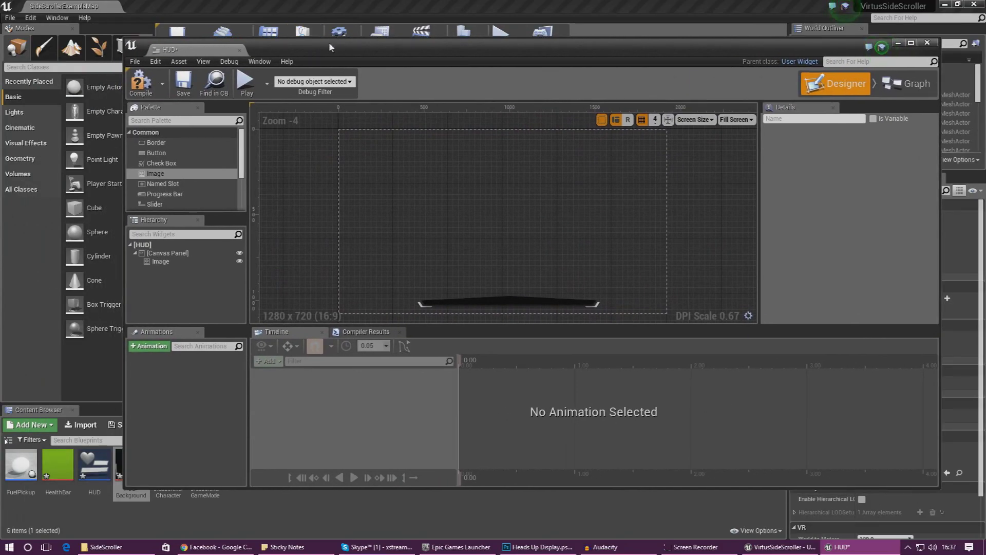
# Add a Progress Bar widget over the HUD background image, about 890 by 40 in size, at about X 552, Y 988.
pyautogui.click(190, 194)
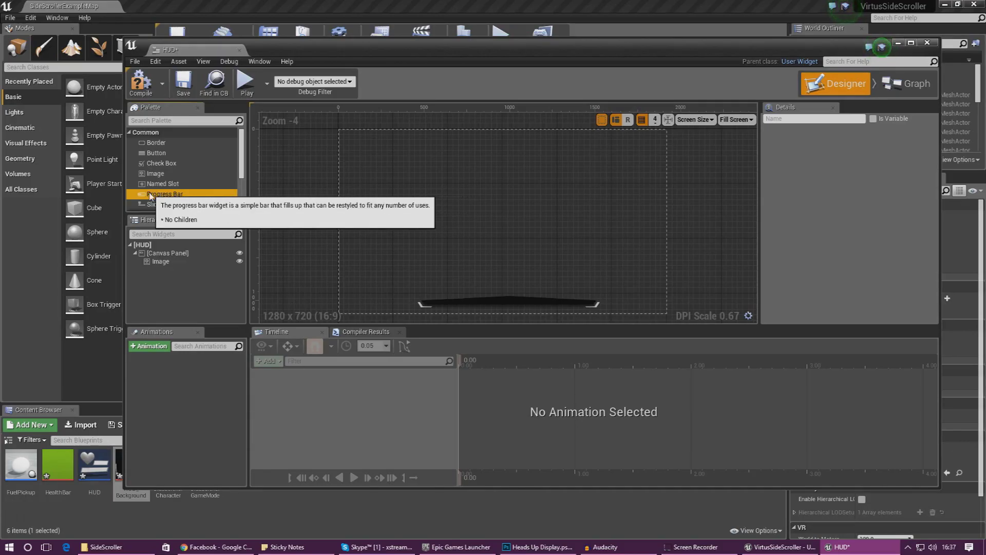
pyautogui.moveTo(168, 198); pyautogui.dragTo(459, 265)
pyautogui.moveTo(508, 260); pyautogui.dragTo(392, 218, button='right')
pyautogui.moveTo(358, 235); pyautogui.dragTo(467, 262)
pyautogui.moveTo(381, 261); pyautogui.dragTo(318, 261)
pyautogui.click(353, 232)
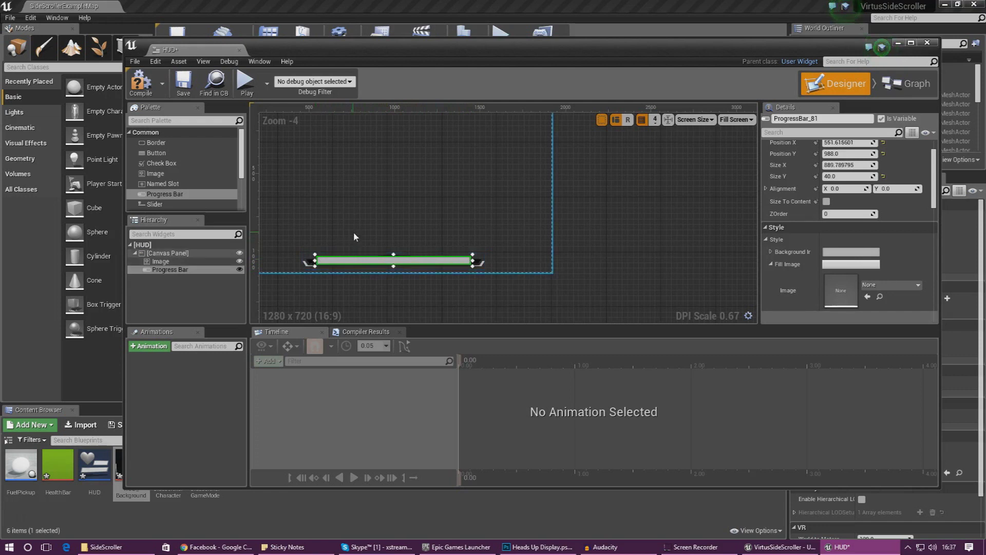
pyautogui.scroll(5, 421, 268)
pyautogui.scroll(3, 419, 240)
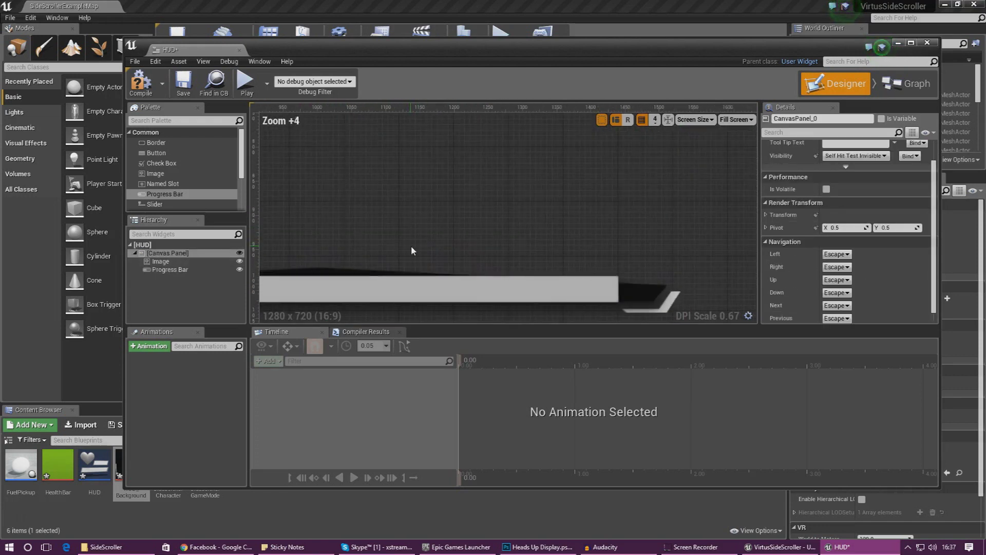
pyautogui.click(417, 252)
pyautogui.moveTo(269, 229); pyautogui.dragTo(577, 220, button='right')
pyautogui.scroll(-4, 453, 223)
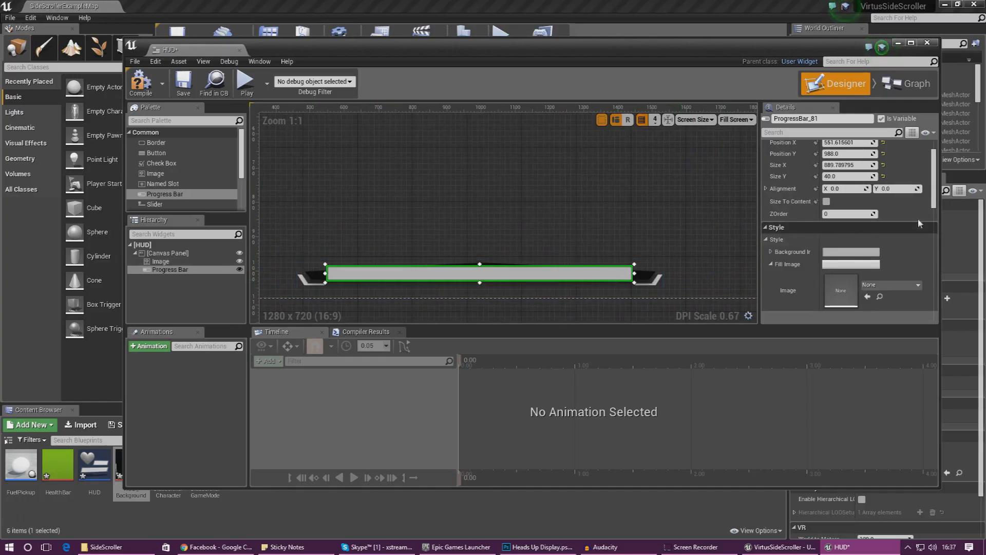
# Try a Percent of about 0.35 on the progress bar with the Right to Left bar fill type.
pyautogui.moveTo(934, 200); pyautogui.dragTo(934, 253)
pyautogui.moveTo(842, 178); pyautogui.dragTo(863, 178)
pyautogui.moveTo(872, 178)
pyautogui.mouseDown()
pyautogui.moveTo(850, 179)
pyautogui.moveTo(869, 180)
pyautogui.mouseUp()
pyautogui.click(867, 194)
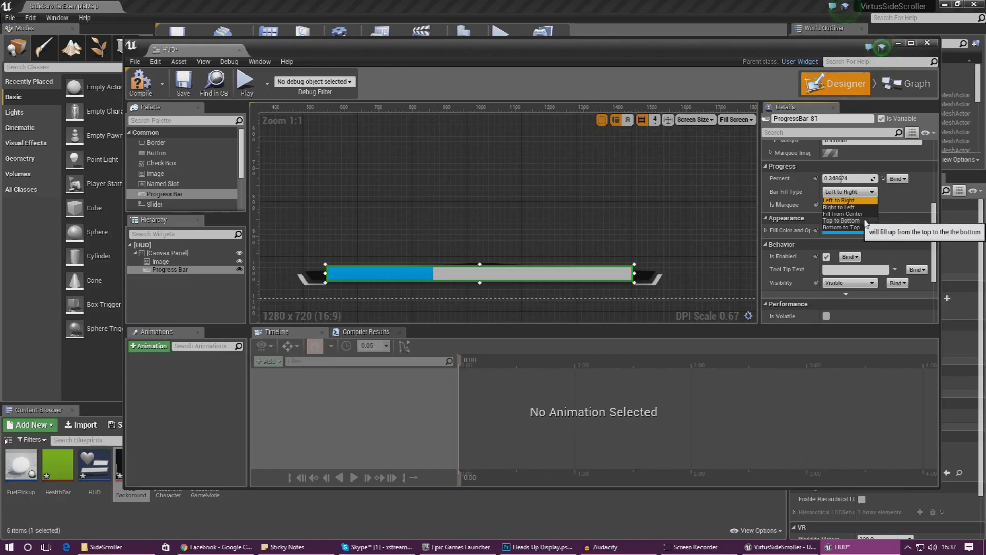
pyautogui.click(854, 207)
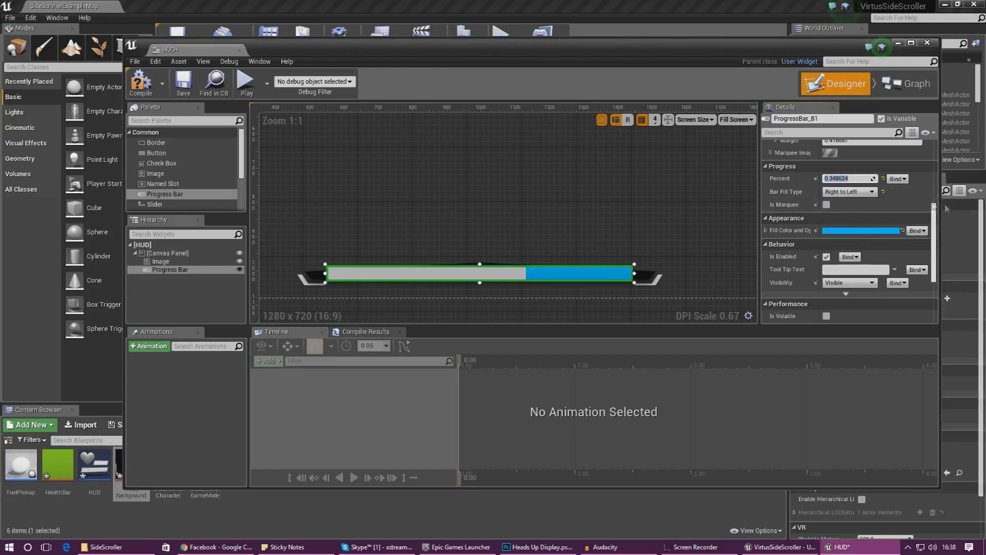
# Raise the progress bar's Percent to about 0.51 and set its bar fill type to Fill from Center.
pyautogui.moveTo(862, 179)
pyautogui.mouseDown()
pyautogui.moveTo(851, 180)
pyautogui.moveTo(870, 187)
pyautogui.mouseUp()
pyautogui.click(871, 191)
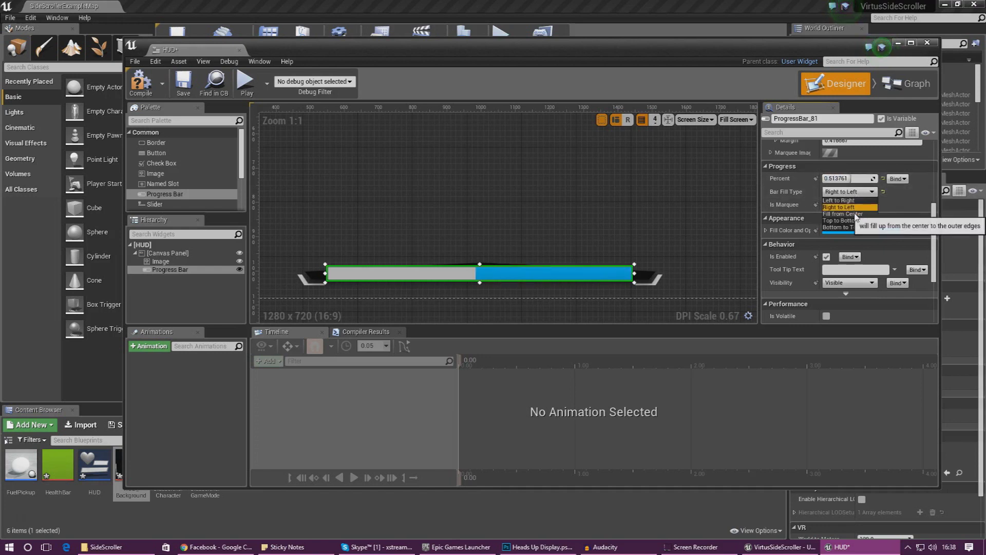
pyautogui.click(855, 216)
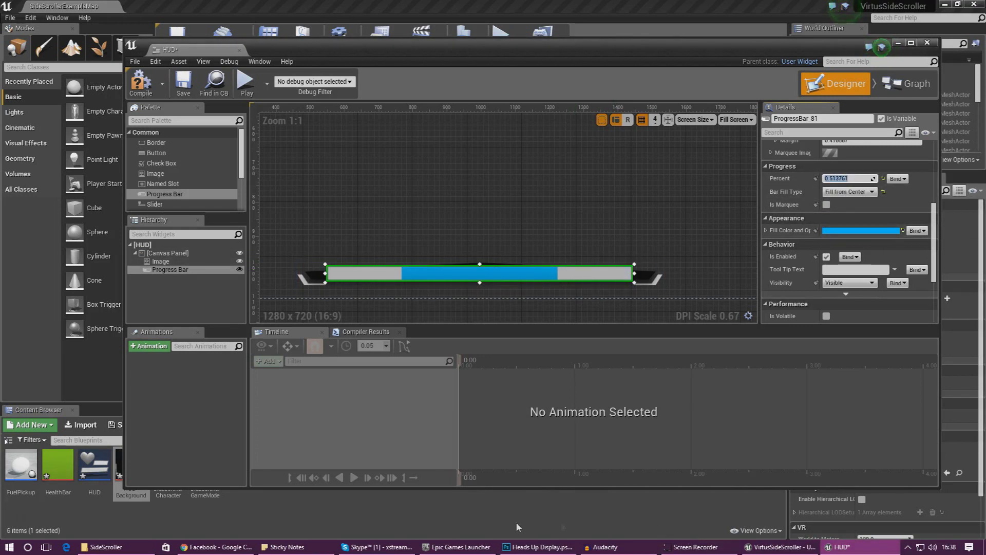
# Switch to Photoshop, examine the health bar in the Heads Up Display.psd mockup, and return to the HUD widget editor.
pyautogui.click(537, 546)
pyautogui.click(445, 498)
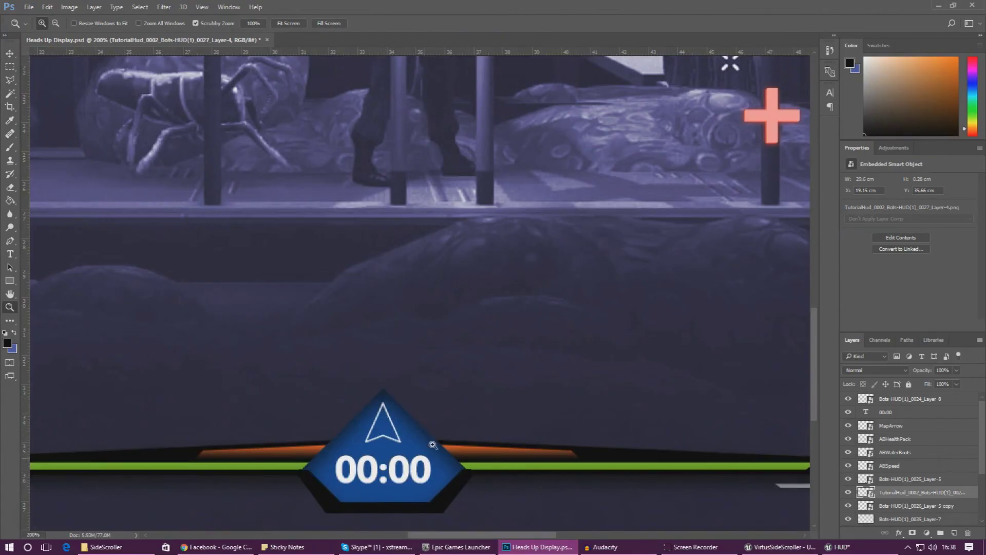
pyautogui.rightClick(408, 455)
pyautogui.click(418, 460)
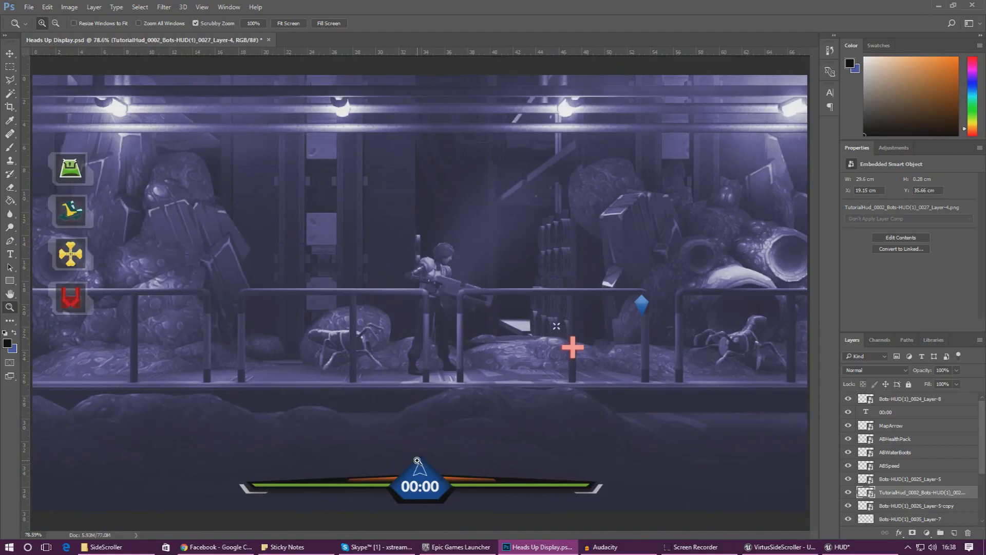
pyautogui.click(938, 7)
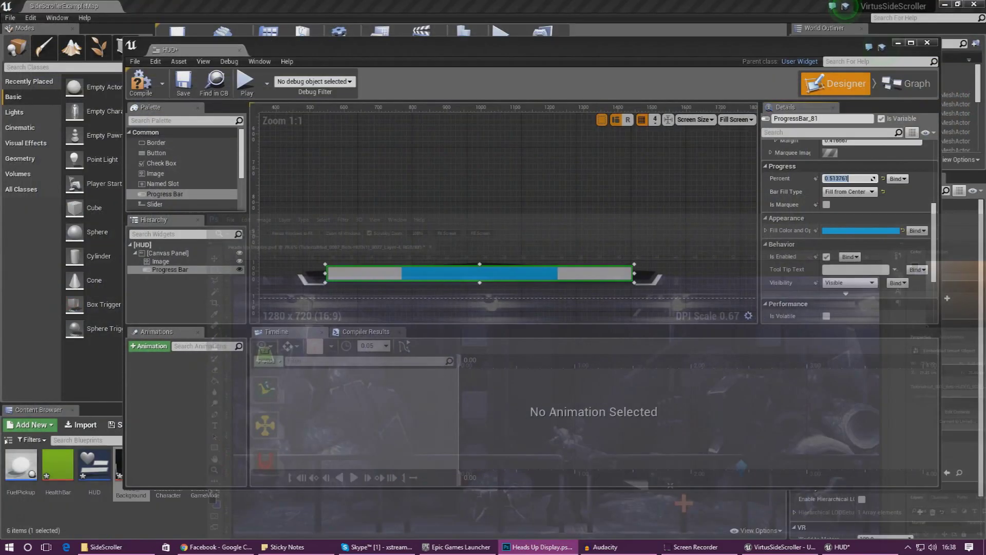
# Assign the HealthBar texture to the progress bar's Fill Image style.
pyautogui.click(483, 279)
pyautogui.click(483, 275)
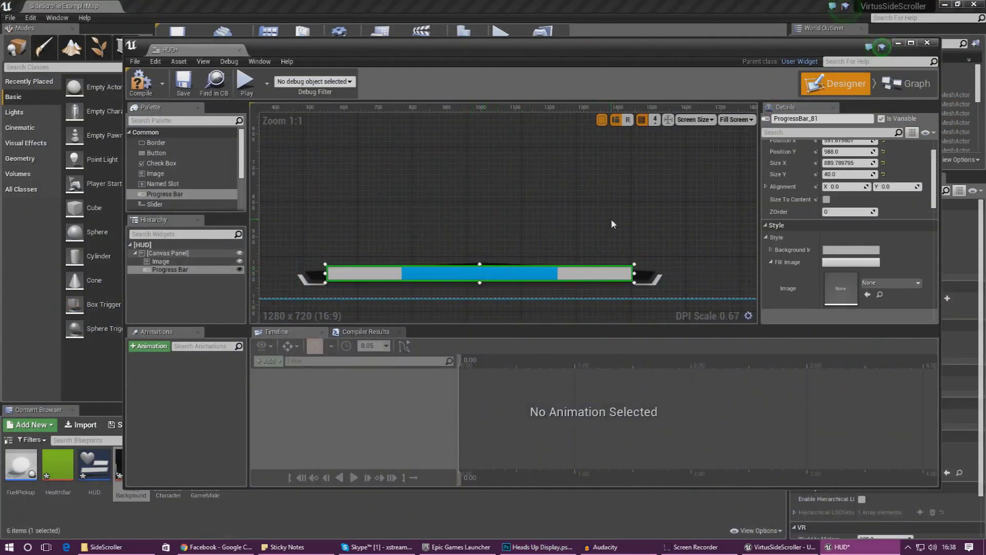
pyautogui.scroll(3, 557, 248)
pyautogui.moveTo(557, 251); pyautogui.dragTo(591, 198, button='right')
pyautogui.click(770, 262)
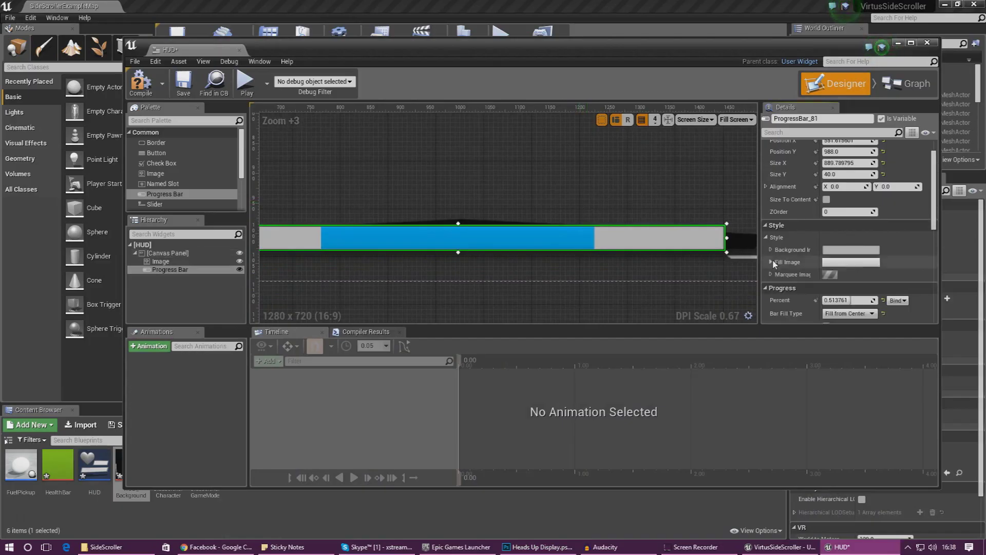
pyautogui.scroll(-2, 786, 260)
pyautogui.scroll(1, 788, 259)
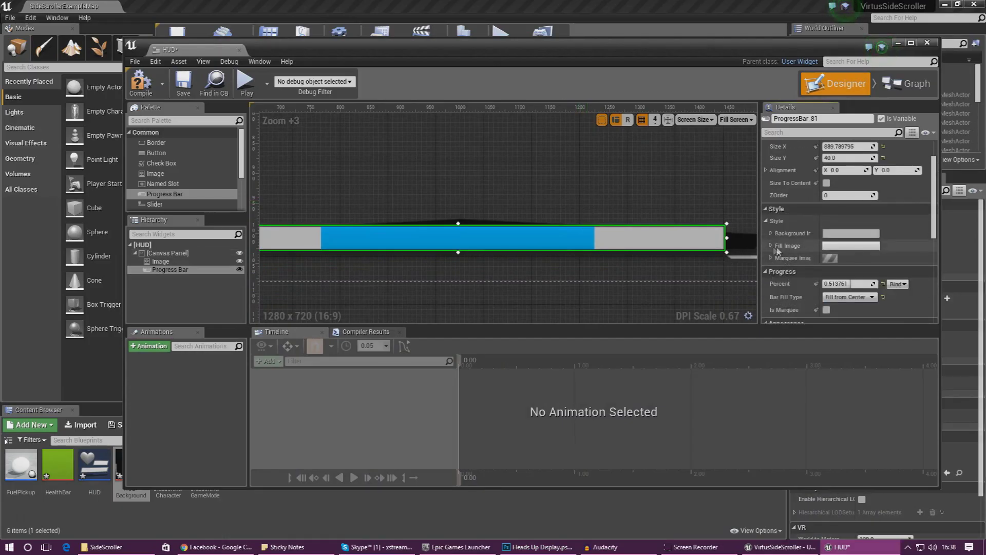
pyautogui.click(770, 246)
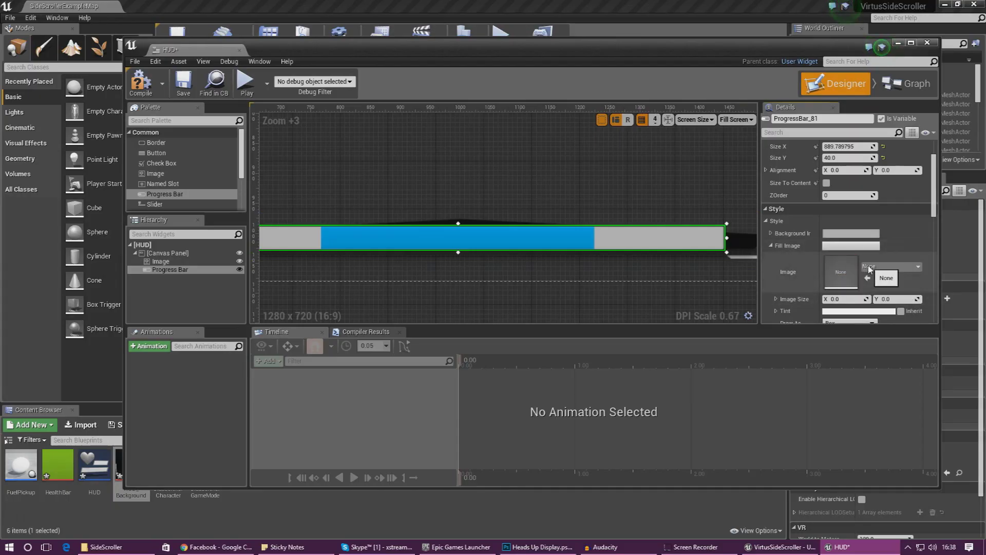
pyautogui.click(891, 266)
pyautogui.click(793, 270)
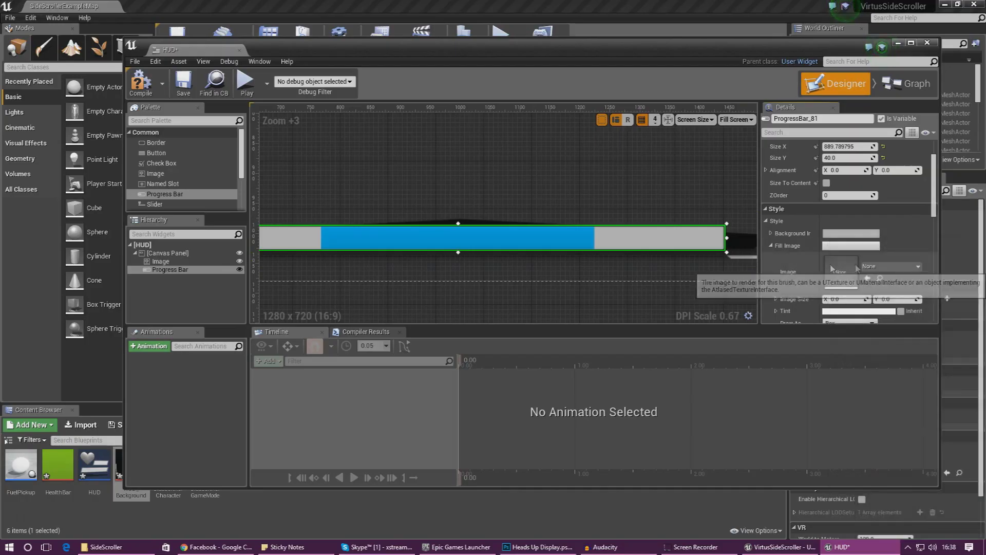
pyautogui.click(866, 265)
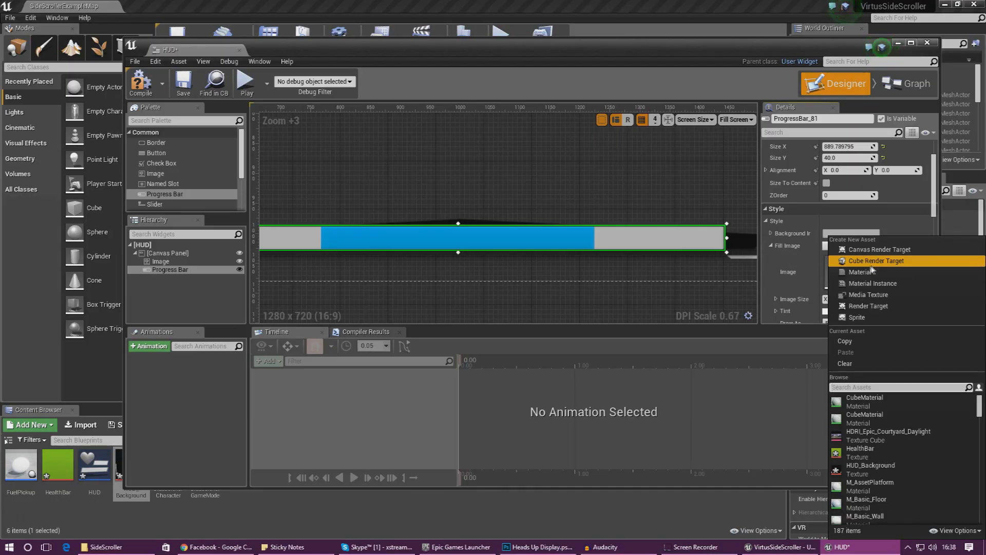
pyautogui.click(862, 452)
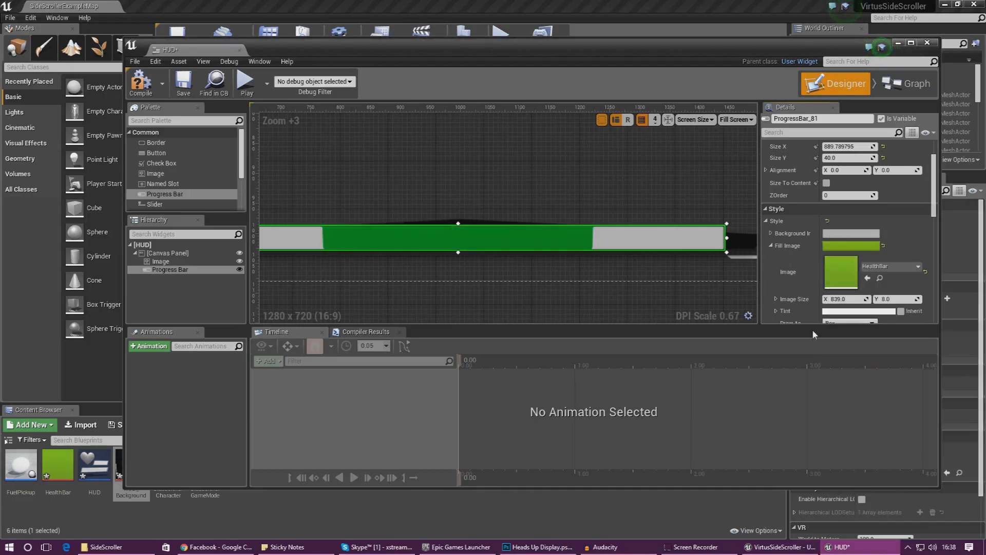
# Assign the HealthBar texture to the progress bar's Background Image style as well.
pyautogui.click(771, 245)
pyautogui.click(769, 234)
pyautogui.click(865, 260)
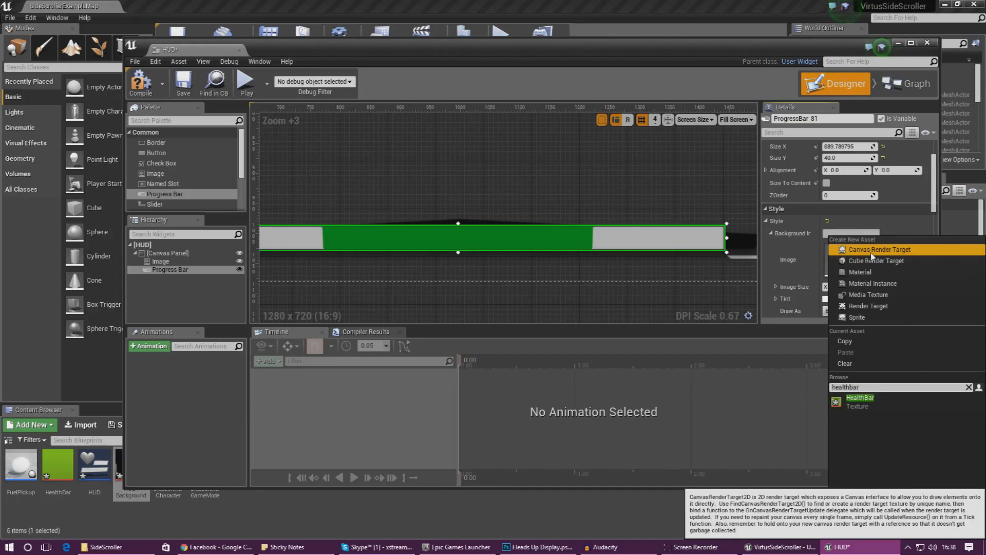
pyautogui.click(862, 398)
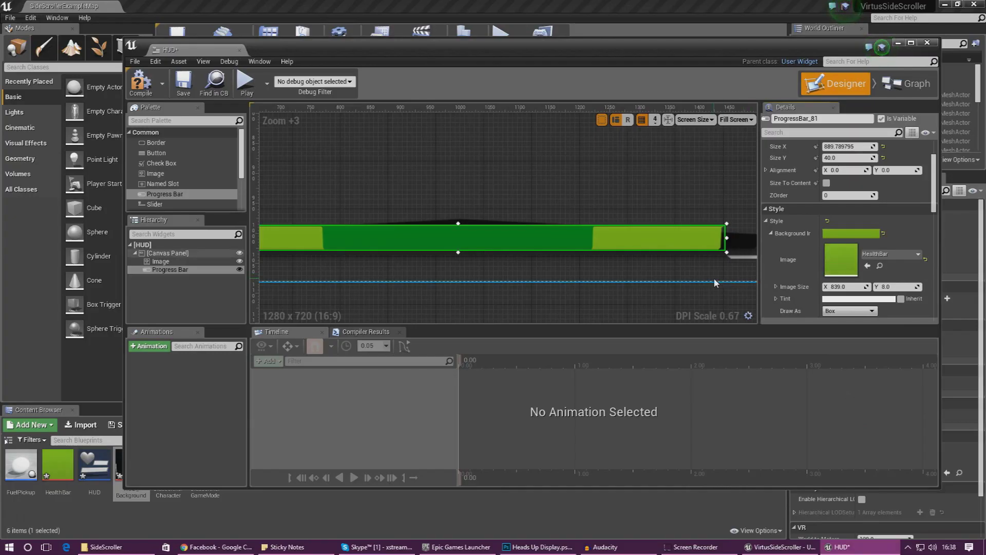
# Stretch the progress bar to about 993 wide along the HUD background and collapse its height to roughly zero.
pyautogui.scroll(-2, 704, 281)
pyautogui.scroll(2, 696, 292)
pyautogui.moveTo(696, 296); pyautogui.dragTo(676, 192, button='right')
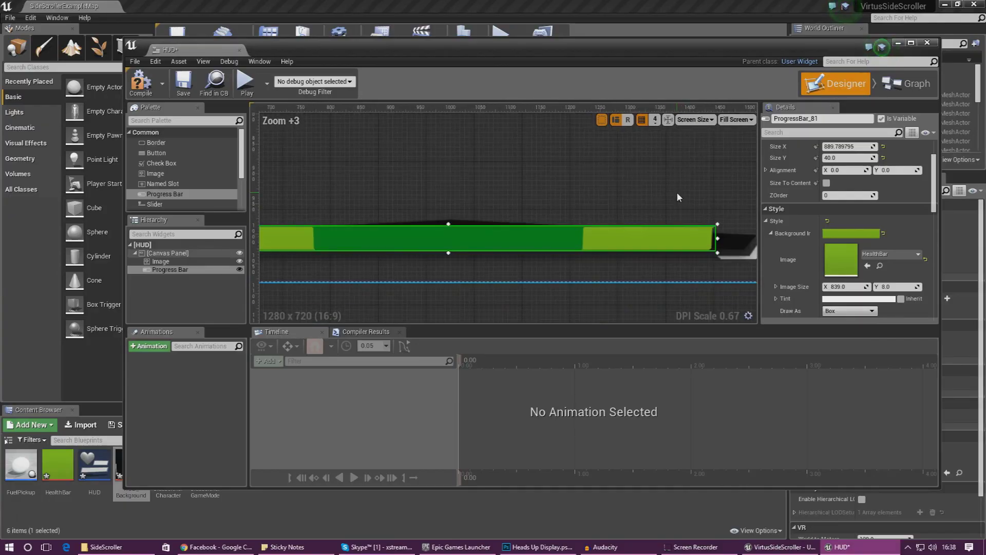
pyautogui.scroll(-1, 700, 236)
pyautogui.moveTo(709, 249); pyautogui.dragTo(688, 219, button='right')
pyautogui.moveTo(693, 237); pyautogui.dragTo(719, 250)
pyautogui.moveTo(485, 268); pyautogui.dragTo(582, 263, button='right')
pyautogui.moveTo(327, 250); pyautogui.dragTo(302, 245)
pyautogui.moveTo(560, 263); pyautogui.dragTo(556, 252)
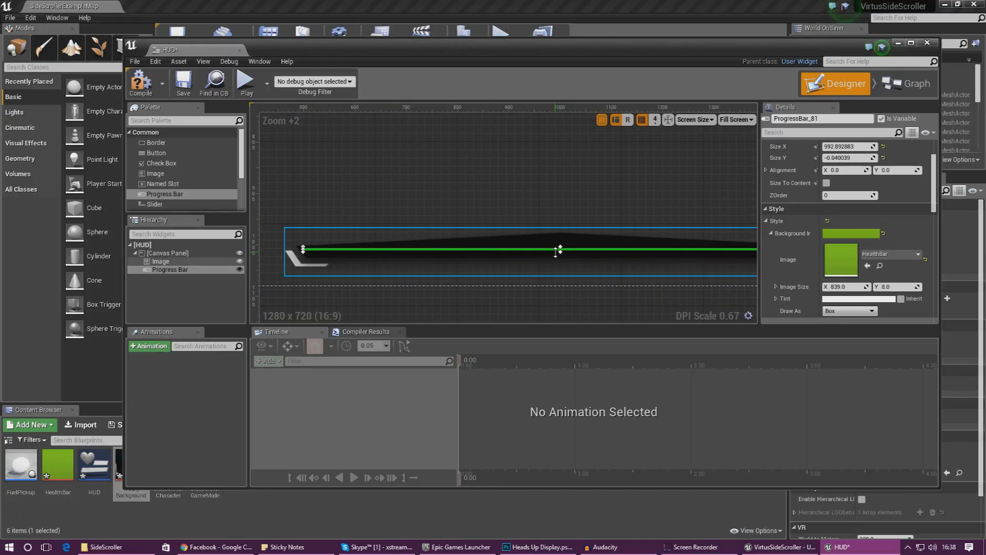
# Adjust the progress bar at its right end so it measures about 994 by 12, then deselect it.
pyautogui.moveTo(469, 254); pyautogui.dragTo(263, 225, button='right')
pyautogui.scroll(5, 604, 240)
pyautogui.moveTo(547, 257); pyautogui.dragTo(551, 197, button='right')
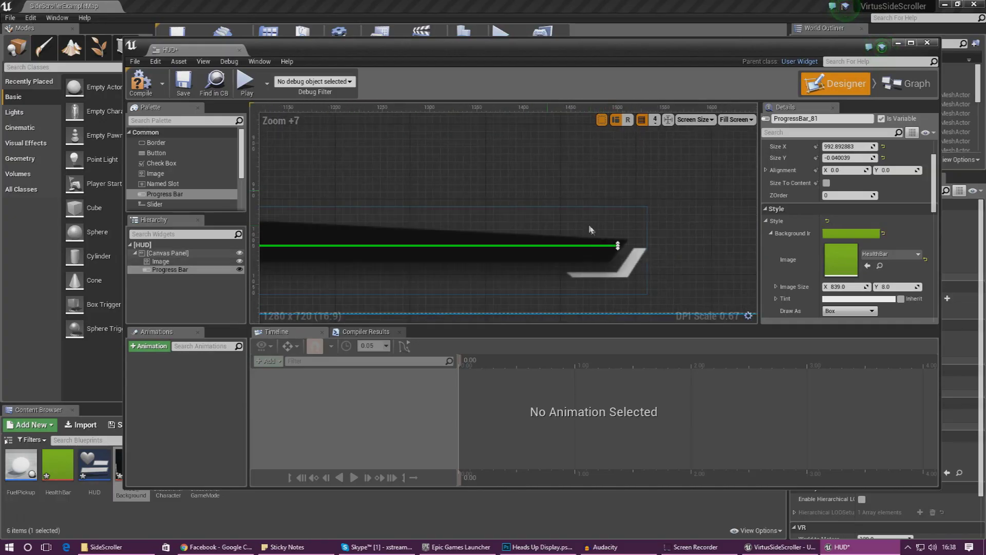
pyautogui.moveTo(617, 246)
pyautogui.mouseDown()
pyautogui.moveTo(606, 259)
pyautogui.moveTo(627, 257)
pyautogui.mouseUp()
pyautogui.click(534, 195)
pyautogui.moveTo(486, 236); pyautogui.dragTo(635, 212, button='right')
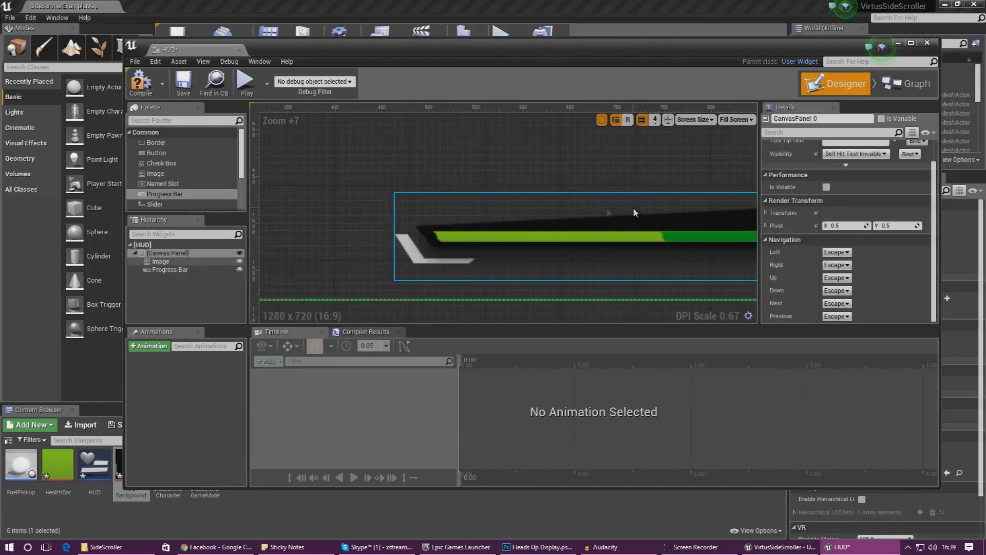
# Examine how the health bar sits on the HUD background image, from its left end to its right end.
pyautogui.click(463, 222)
pyautogui.click(433, 236)
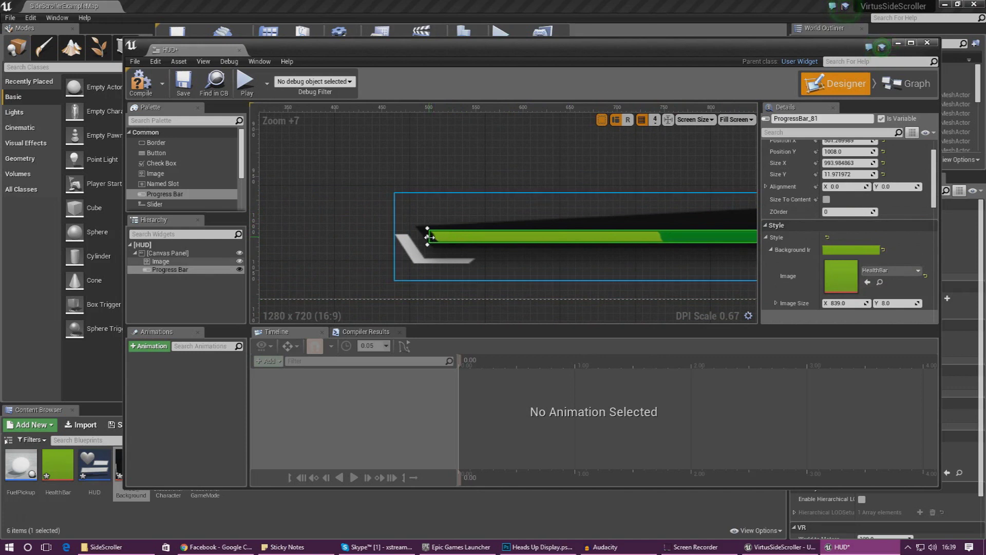
pyautogui.click(401, 222)
pyautogui.scroll(-5, 474, 165)
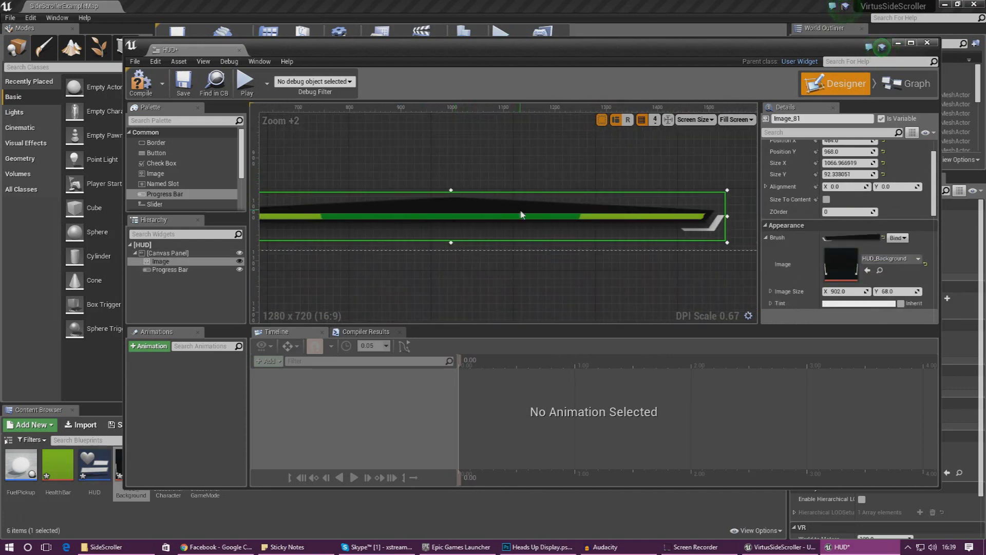
pyautogui.scroll(2, 520, 214)
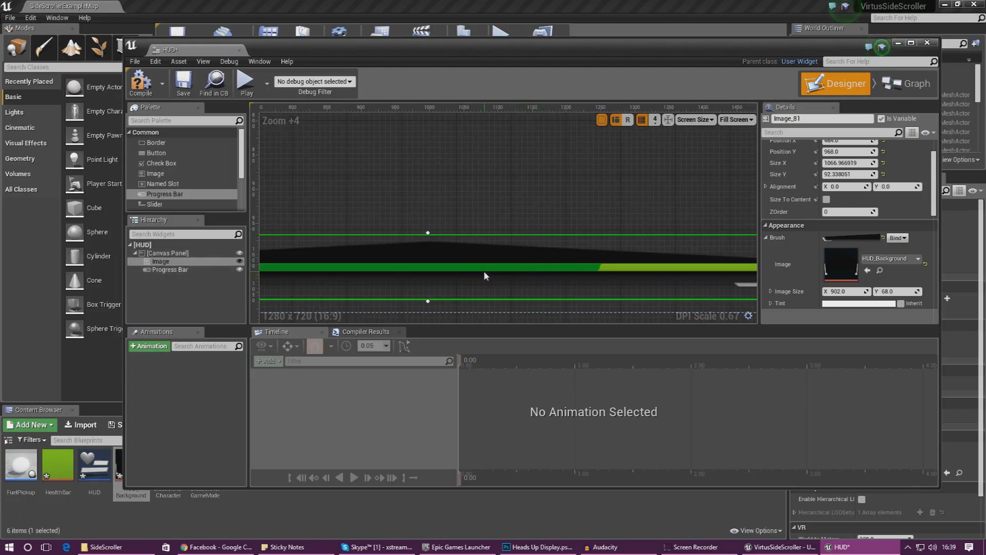
pyautogui.scroll(-1, 528, 164)
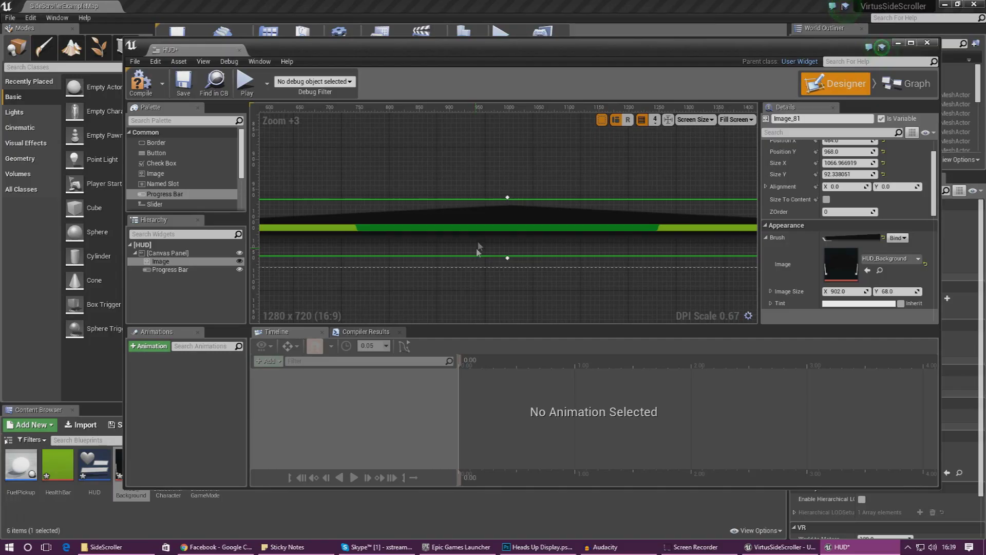
pyautogui.moveTo(627, 183); pyautogui.dragTo(528, 137, button='right')
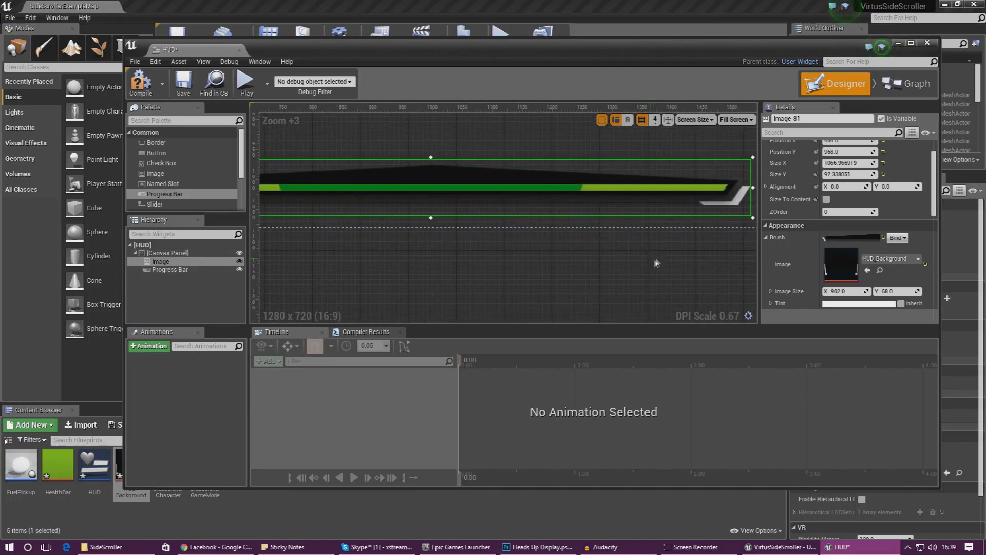
pyautogui.click(637, 260)
pyautogui.click(636, 255)
# Set the tint of the progress bar's Background Image to black (000000FF).
pyautogui.click(670, 193)
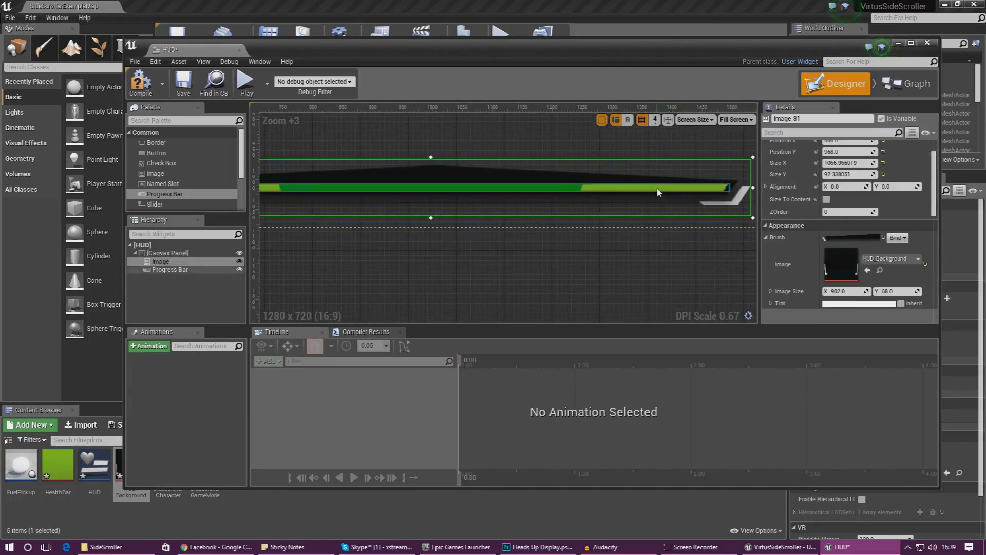
pyautogui.scroll(-4, 822, 232)
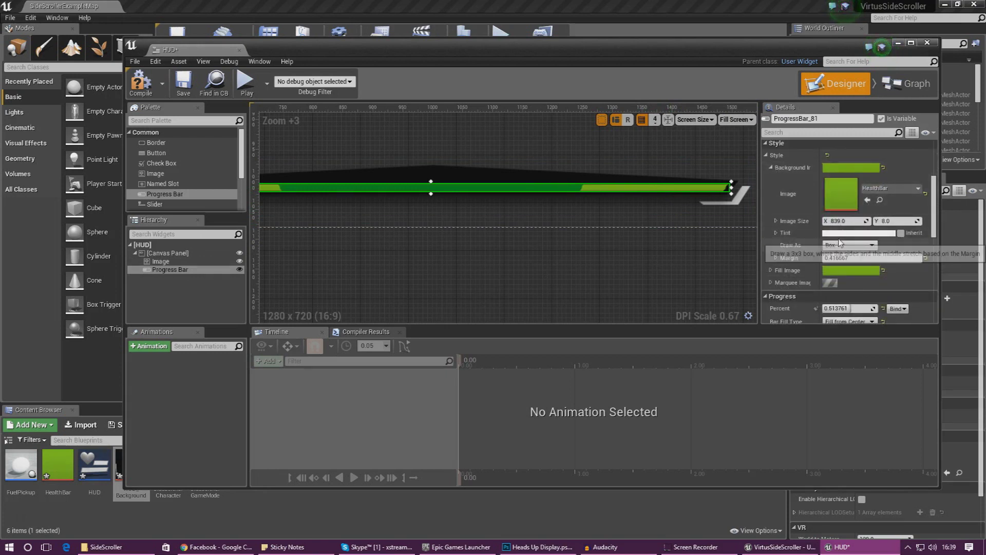
pyautogui.click(823, 233)
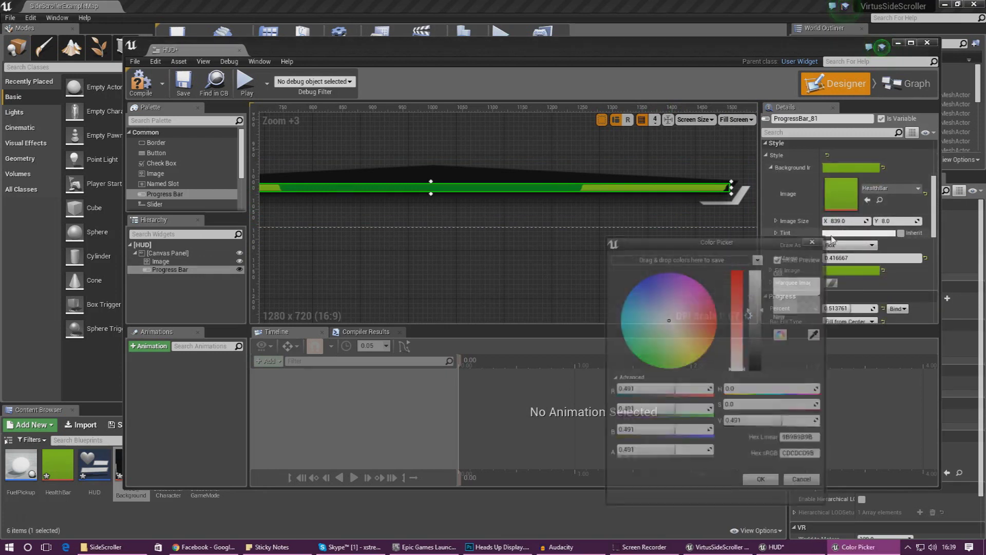
pyautogui.moveTo(704, 319)
pyautogui.mouseDown()
pyautogui.moveTo(708, 339)
pyautogui.moveTo(676, 325)
pyautogui.mouseUp()
pyautogui.moveTo(758, 362); pyautogui.dragTo(764, 380)
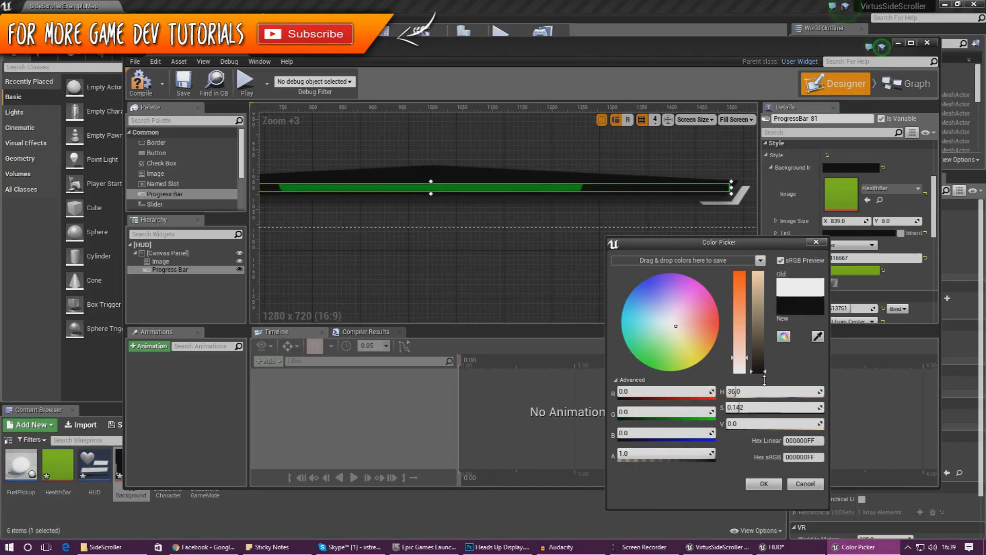
pyautogui.click(764, 483)
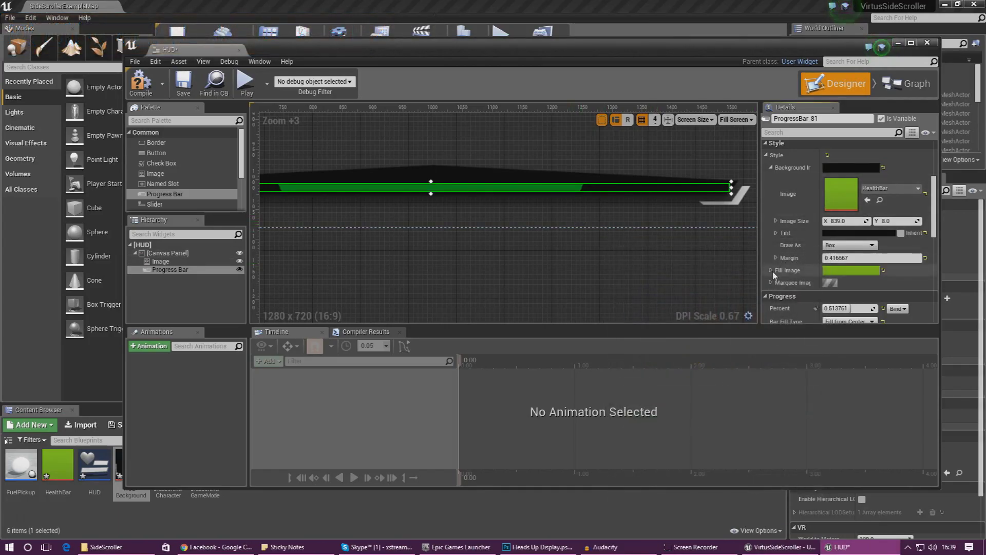
pyautogui.moveTo(933, 206); pyautogui.dragTo(932, 233)
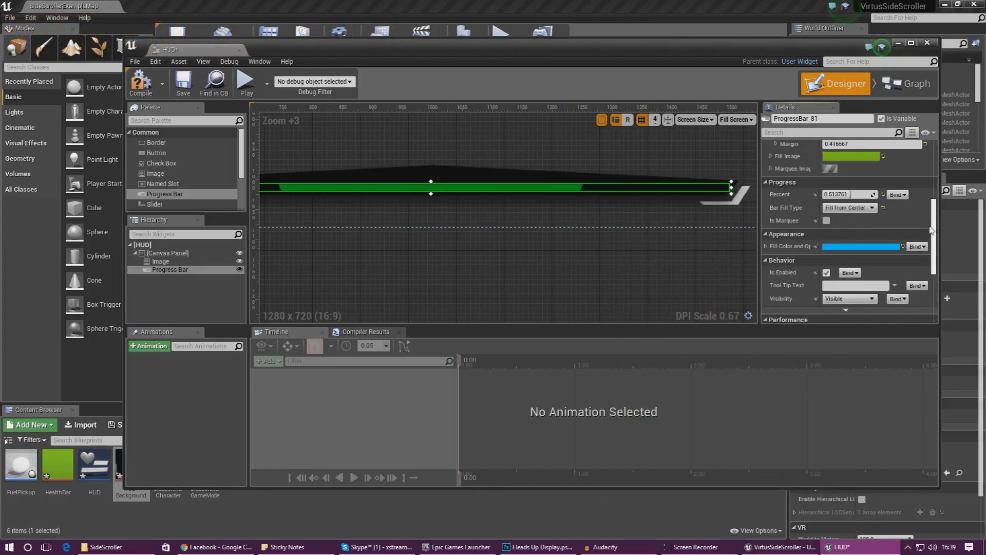
# Set the progress bar's Fill Color and Opacity to R 0, G 1, B 0 and A 1.
pyautogui.click(766, 247)
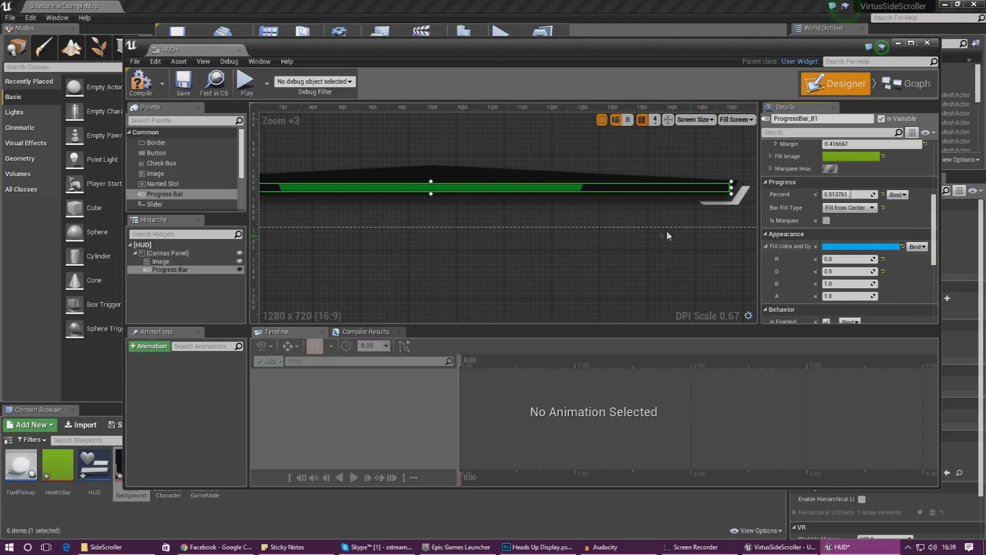
pyautogui.write('9')
pyautogui.click(840, 284)
pyautogui.write('9')
pyautogui.click(839, 294)
pyautogui.write('0')
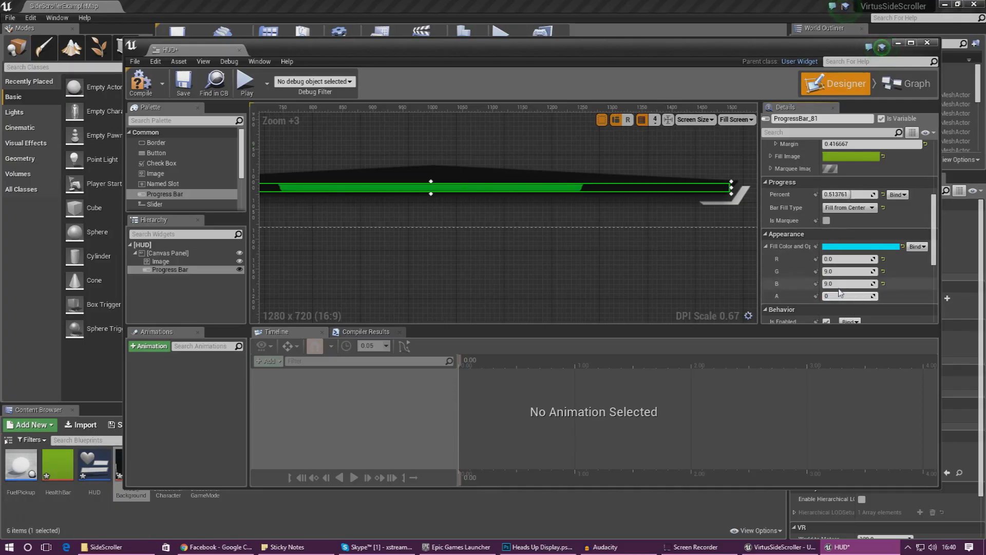
pyautogui.press('Return')
pyautogui.write('0')
pyautogui.press('Return')
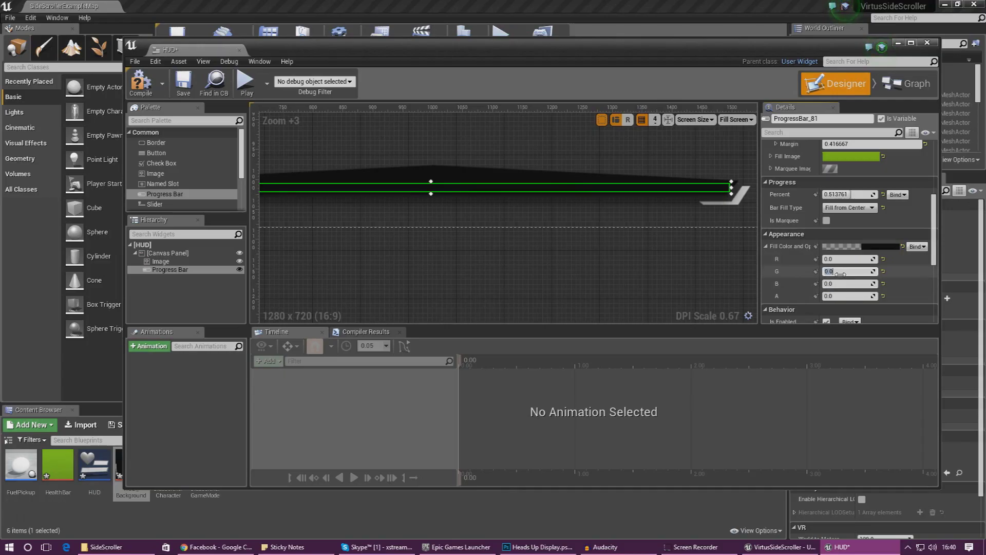
pyautogui.click(840, 298)
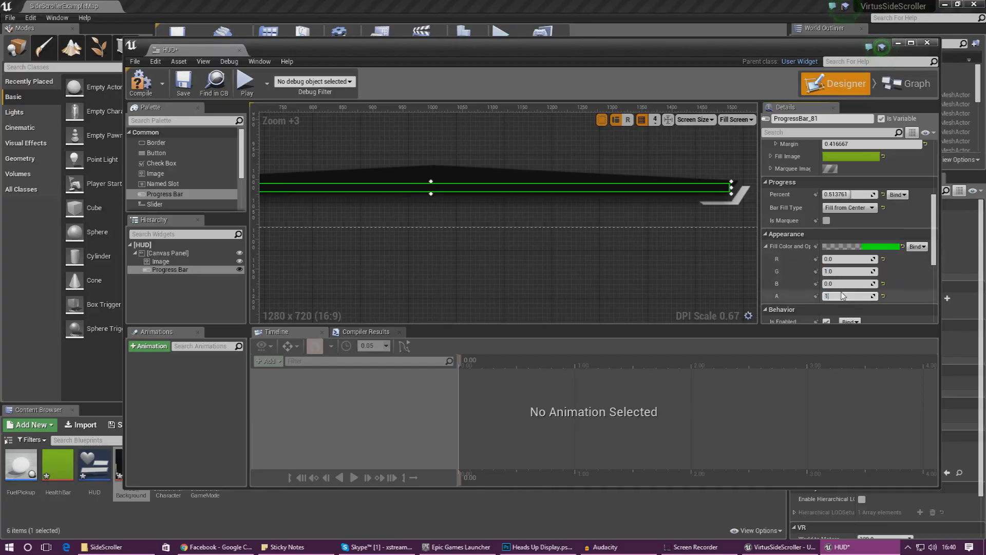
pyautogui.press('Return')
# Reselect the progress bar and raise its Percent to about 0.66 to preview the centre fill.
pyautogui.click(603, 209)
pyautogui.click(494, 186)
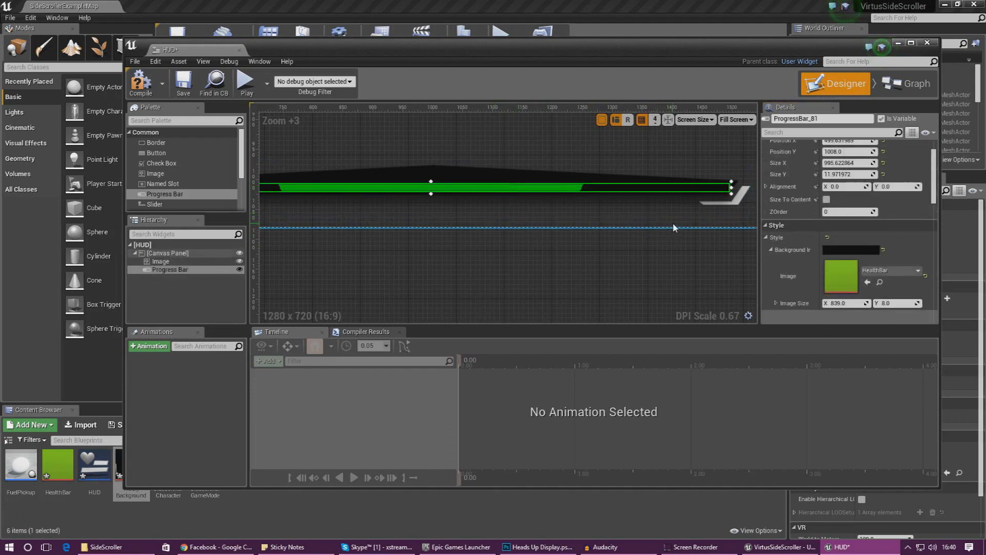
pyautogui.moveTo(634, 216); pyautogui.dragTo(632, 296, button='right')
pyautogui.scroll(3, 634, 218)
pyautogui.scroll(-2, 729, 226)
pyautogui.scroll(-3, 826, 220)
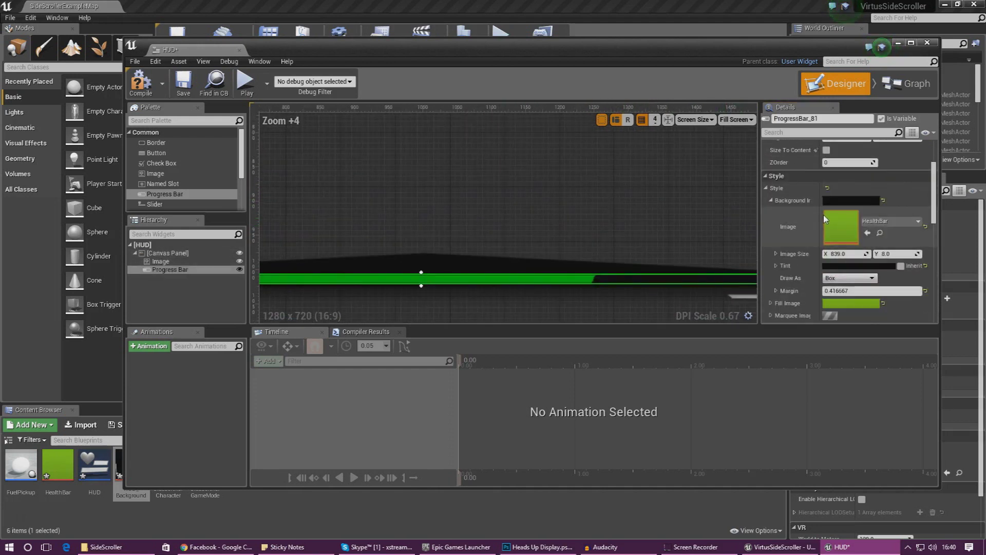
pyautogui.scroll(-2, 826, 222)
pyautogui.moveTo(838, 258)
pyautogui.mouseDown()
pyautogui.moveTo(822, 258)
pyautogui.moveTo(872, 259)
pyautogui.moveTo(858, 259)
pyautogui.mouseUp()
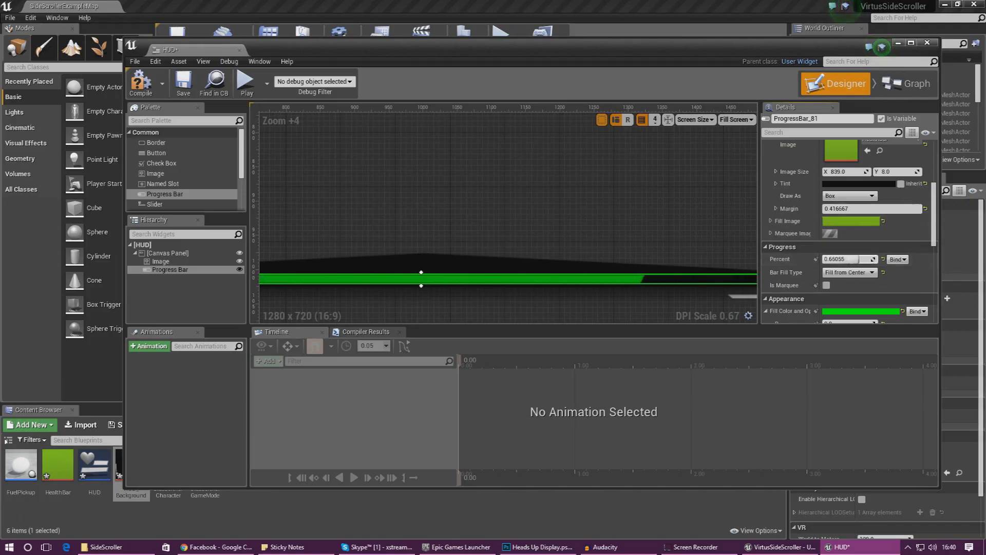
# Raise the progress bar's Percent to 1.0, then deselect the bar.
pyautogui.scroll(-2, 706, 269)
pyautogui.moveTo(706, 270)
pyautogui.mouseDown(button='right')
pyautogui.moveTo(624, 222)
pyautogui.moveTo(664, 242)
pyautogui.moveTo(683, 272)
pyautogui.moveTo(651, 256)
pyautogui.mouseUp(button='right')
pyautogui.scroll(-2, 679, 275)
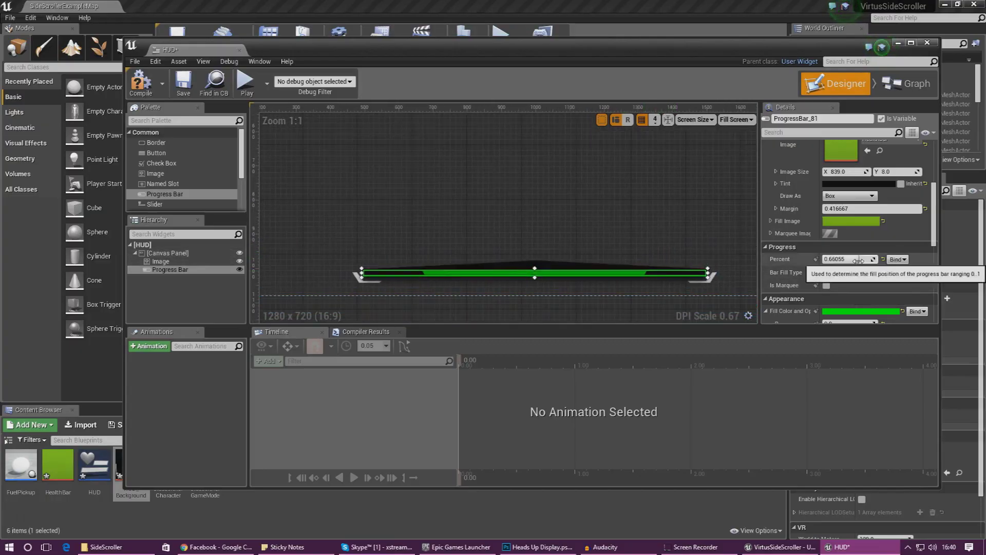
pyautogui.moveTo(858, 261)
pyautogui.mouseDown()
pyautogui.moveTo(832, 260)
pyautogui.moveTo(878, 260)
pyautogui.moveTo(825, 260)
pyautogui.moveTo(873, 260)
pyautogui.mouseUp()
pyautogui.click(698, 277)
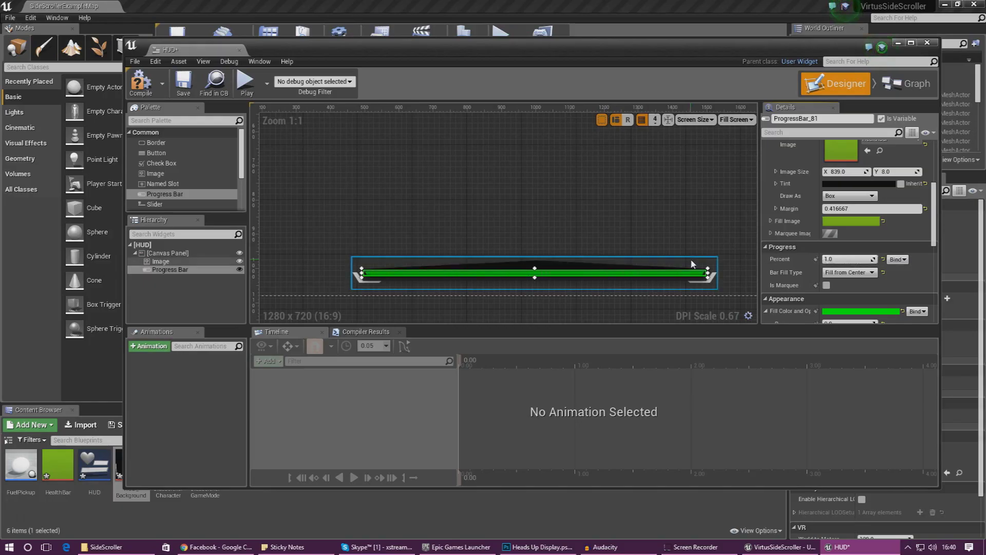
pyautogui.click(691, 245)
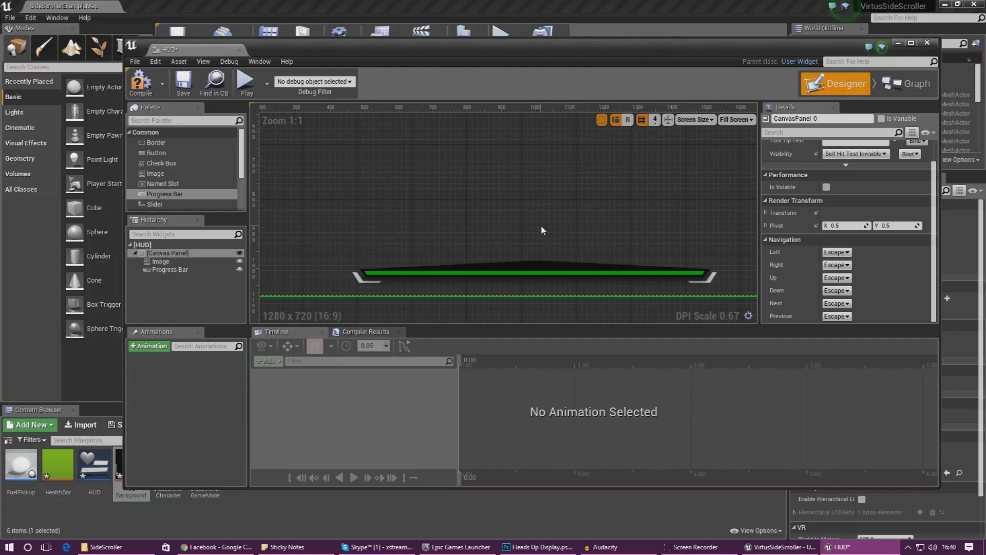
# Select the health progress bar and create a new binding function for its Percent property.
pyautogui.click(633, 273)
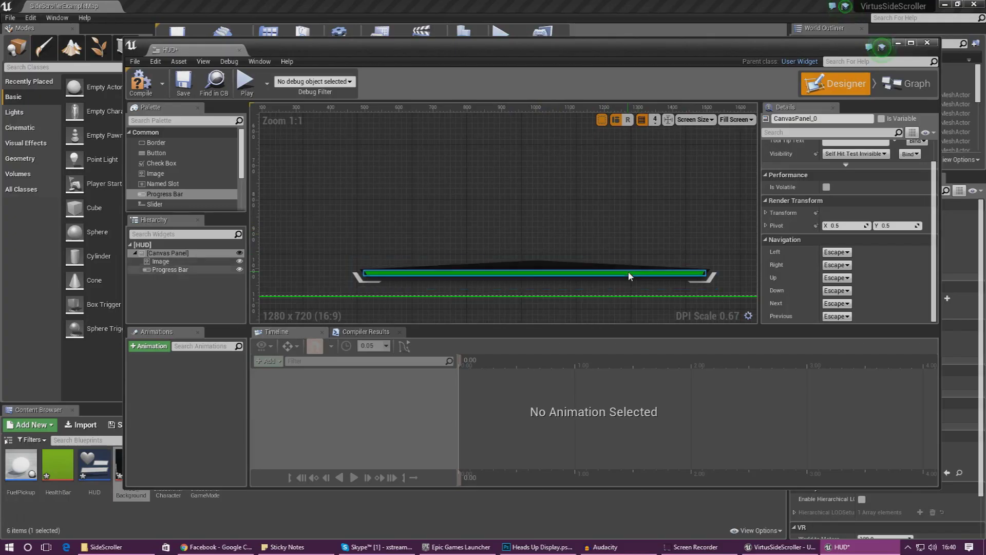
pyautogui.click(620, 201)
pyautogui.moveTo(601, 250); pyautogui.dragTo(573, 177, button='right')
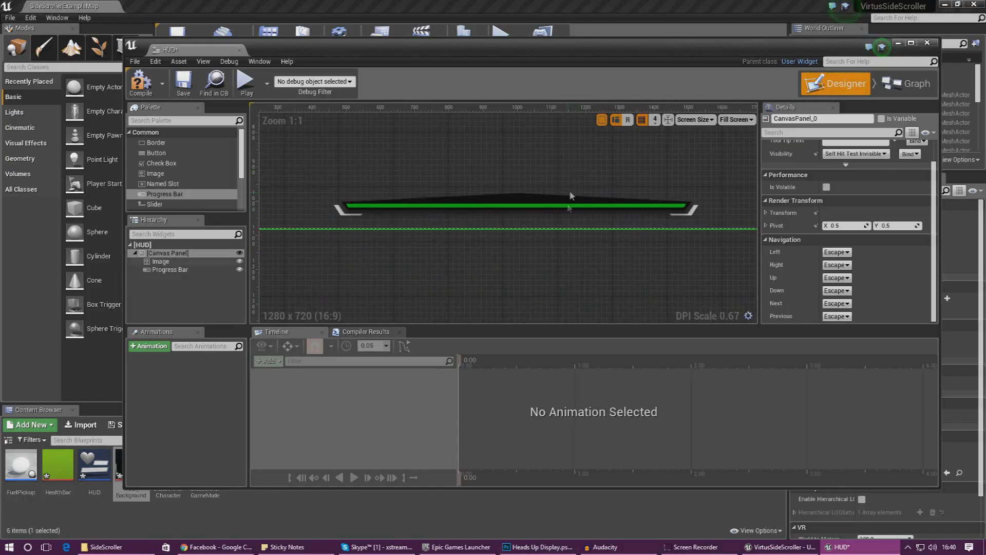
pyautogui.click(568, 202)
pyautogui.click(573, 207)
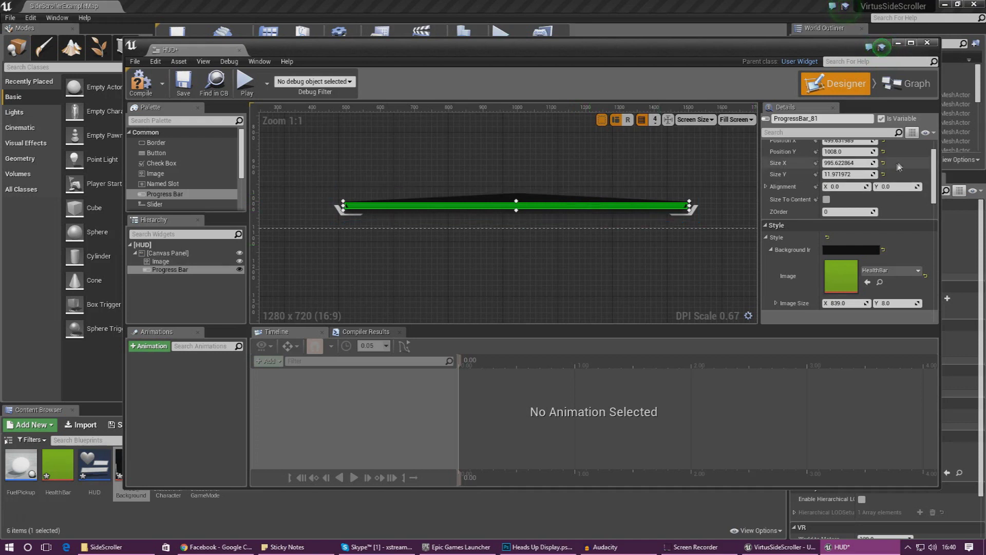
pyautogui.moveTo(932, 171); pyautogui.dragTo(931, 191)
pyautogui.scroll(-5, 925, 192)
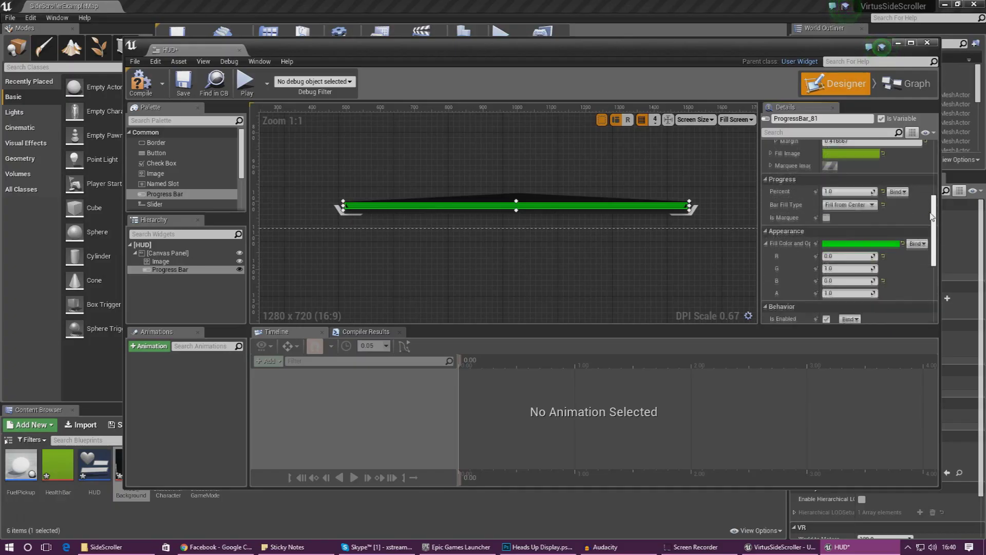
pyautogui.click(897, 188)
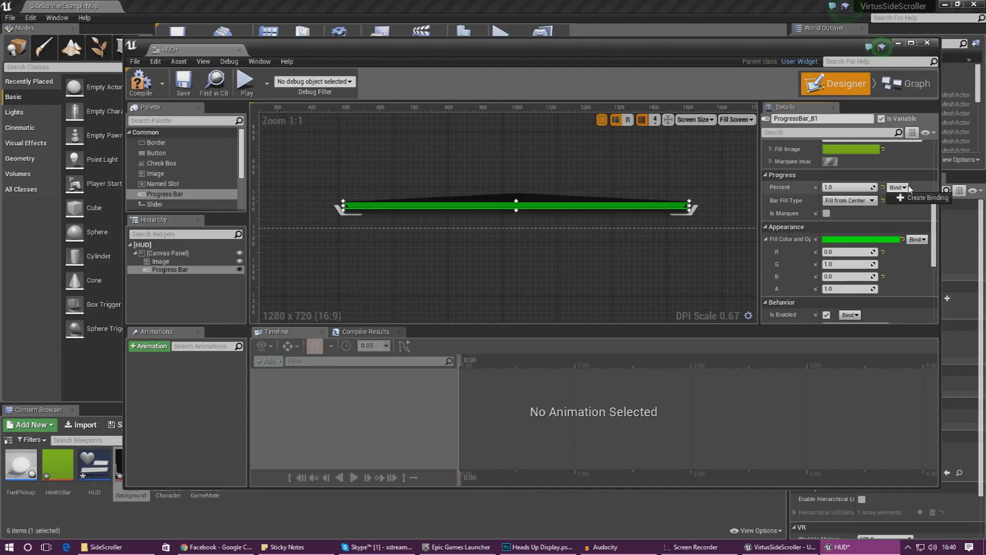
pyautogui.click(922, 198)
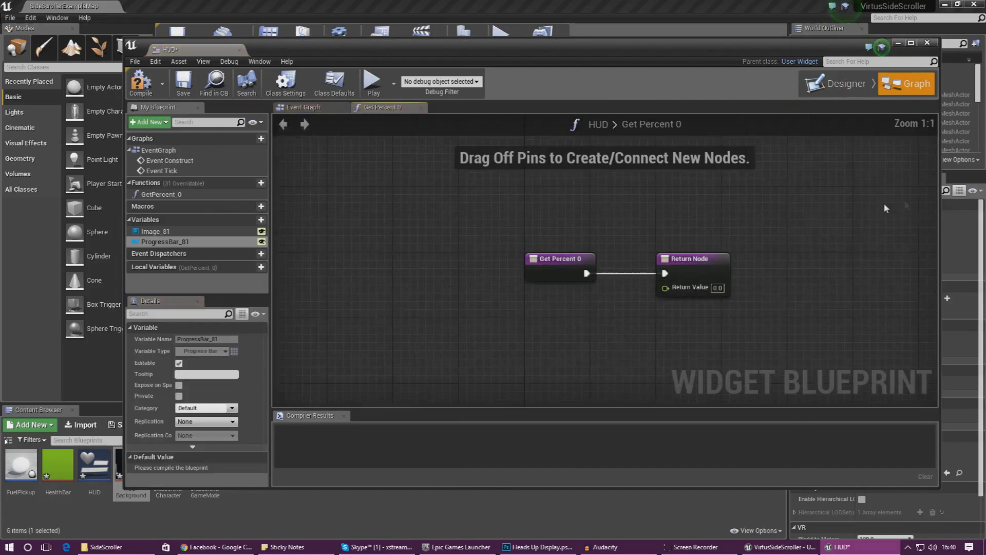
# Spread the Get Percent 0 node and the Return Node apart in the binding function graph.
pyautogui.moveTo(558, 286); pyautogui.dragTo(333, 259)
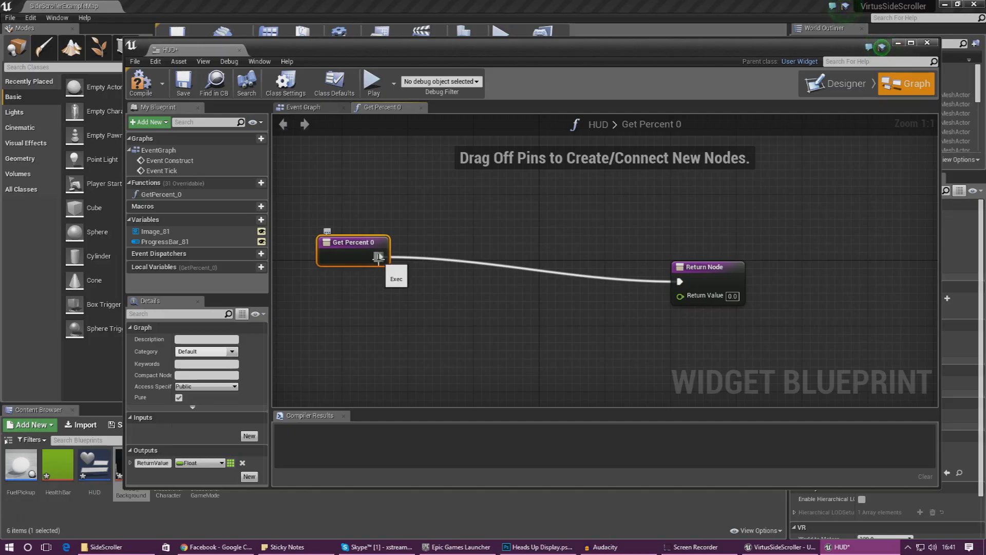
pyautogui.click(389, 316)
pyautogui.moveTo(481, 292); pyautogui.dragTo(390, 247, button='right')
pyautogui.moveTo(569, 270); pyautogui.dragTo(655, 280, button='right')
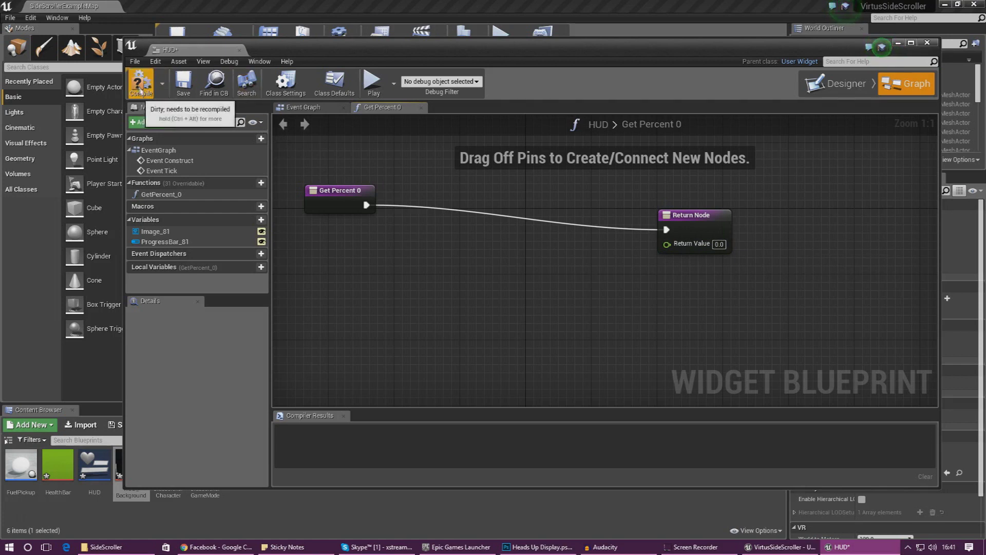
# Open the SideScrollerCharacter blueprint and select its PlayerHealth variable so that its details are in view.
pyautogui.moveTo(288, 48); pyautogui.dragTo(436, 43)
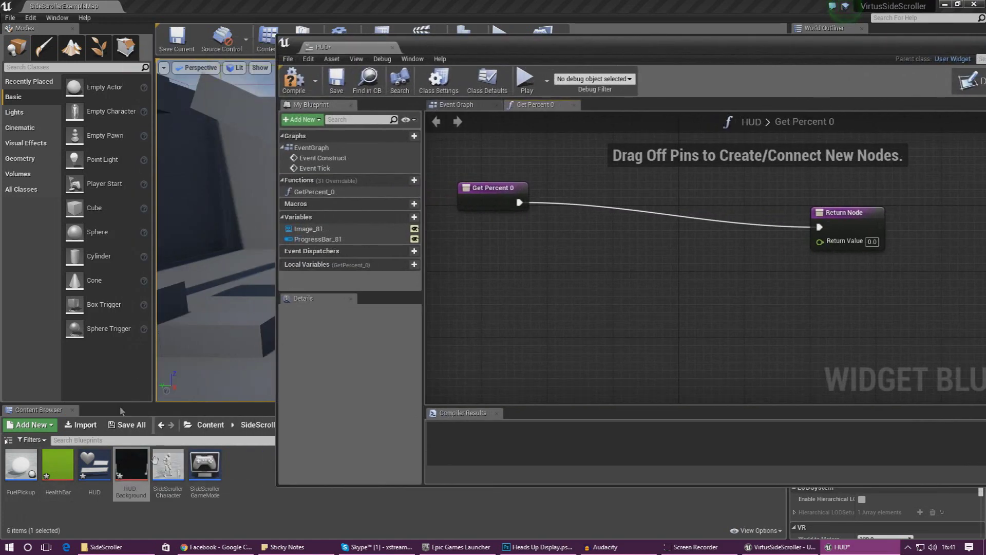
pyautogui.doubleClick(168, 468)
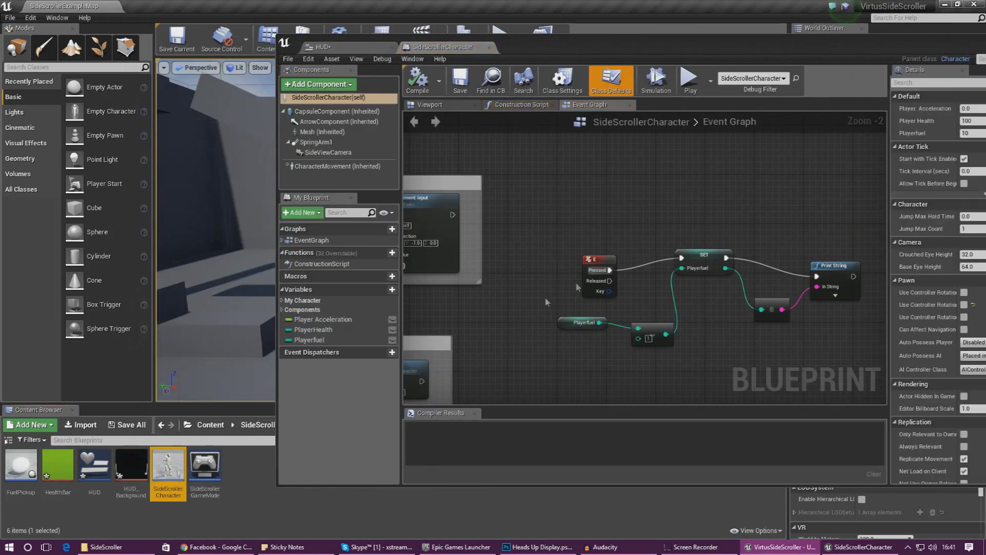
pyautogui.click(315, 329)
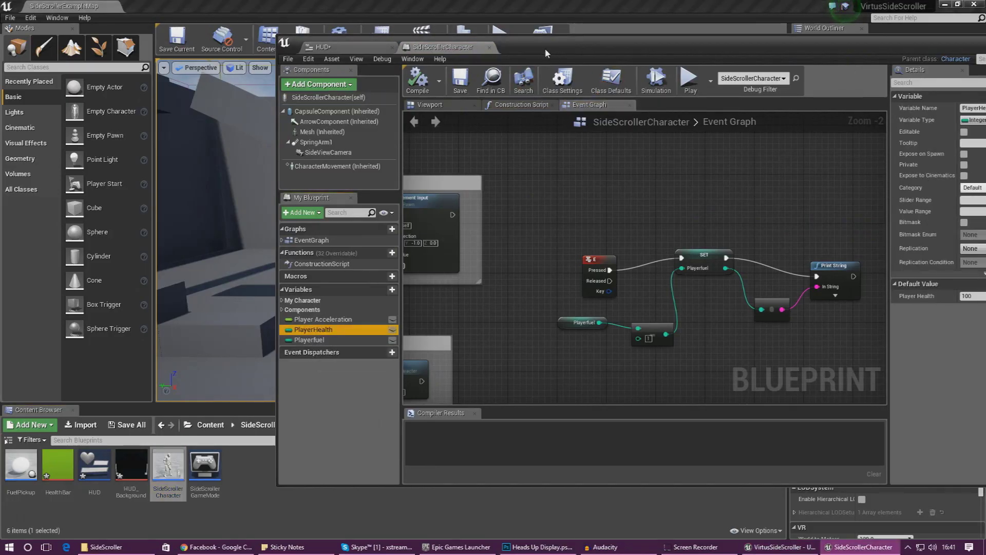
pyautogui.moveTo(545, 50); pyautogui.dragTo(370, 38)
pyautogui.moveTo(547, 222); pyautogui.dragTo(405, 206, button='right')
# Change the PlayerHealth variable's type to Float, set its default value to 1, and compile the character blueprint.
pyautogui.click(811, 109)
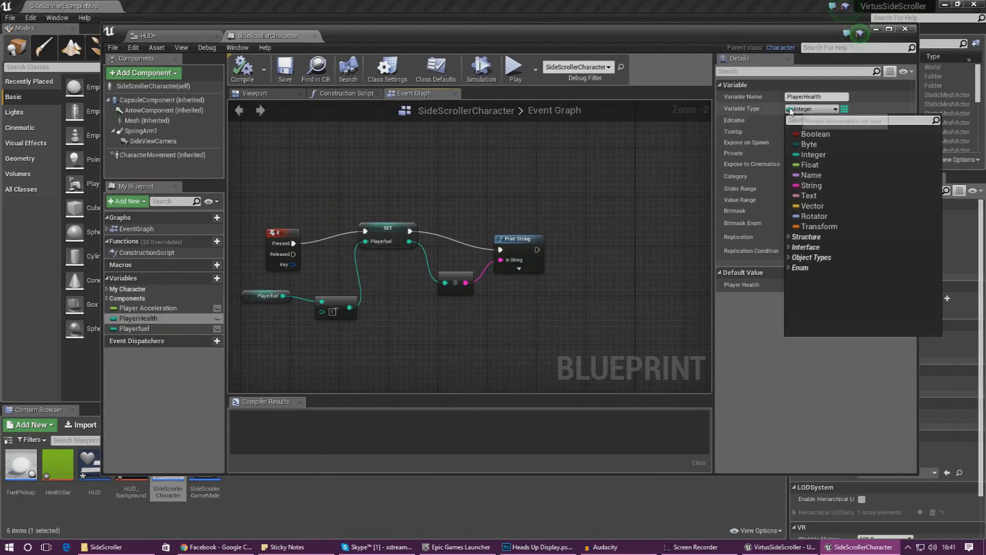
pyautogui.click(815, 168)
pyautogui.moveTo(333, 242); pyautogui.dragTo(595, 182, button='right')
pyautogui.click(804, 260)
pyautogui.write('1')
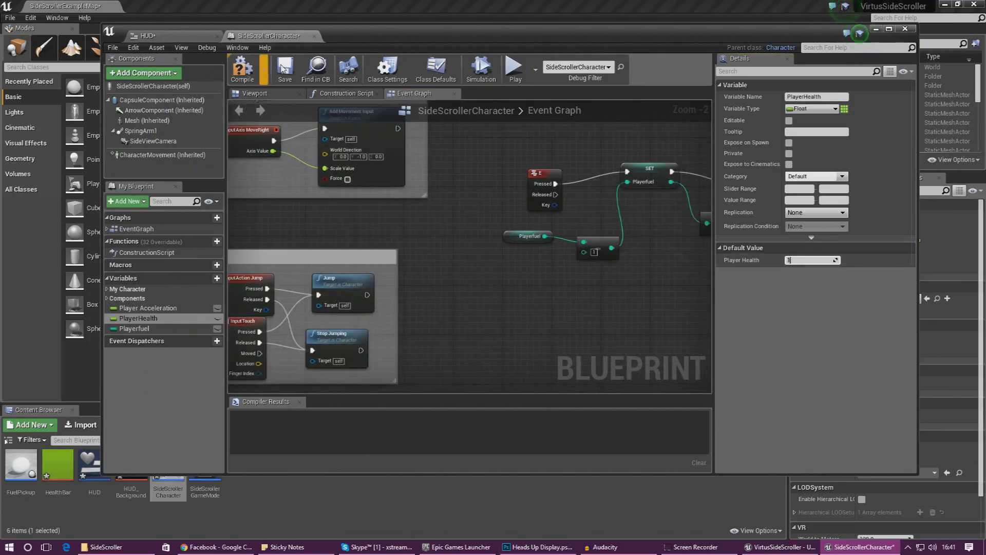
pyautogui.click(236, 69)
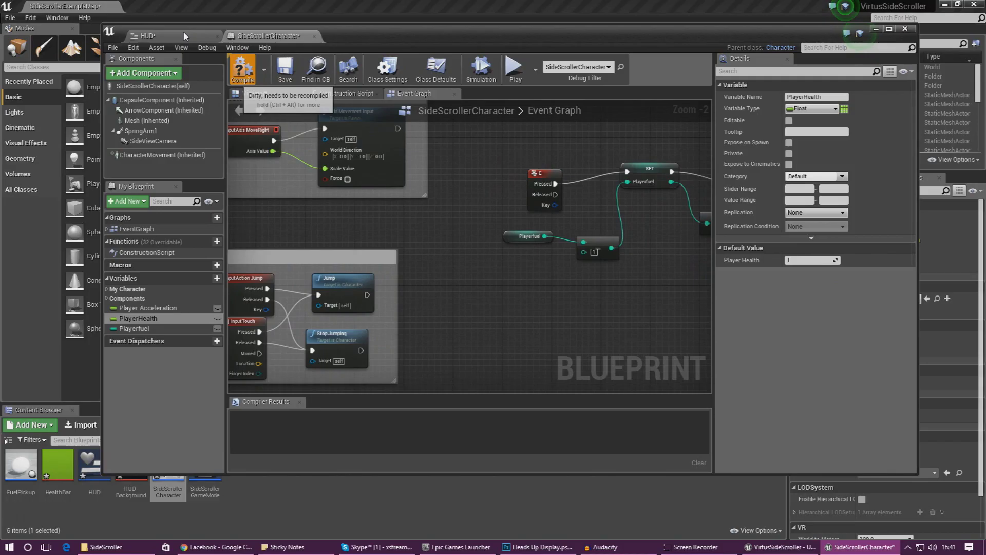
# Return to the HUD widget's designer and lower the progress bar's Percent to 0.97.
pyautogui.click(184, 33)
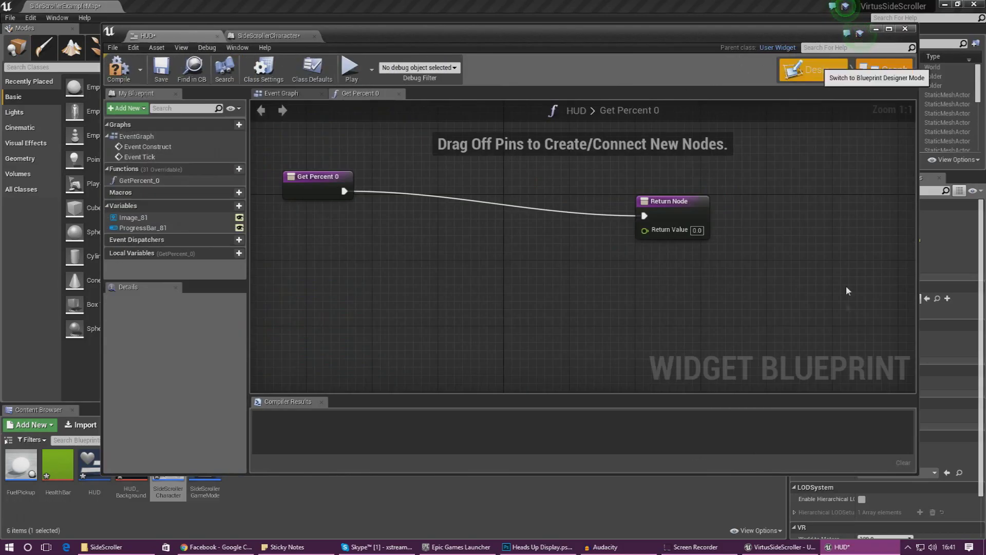
pyautogui.click(816, 69)
pyautogui.scroll(-1, 913, 200)
pyautogui.scroll(-10, 913, 200)
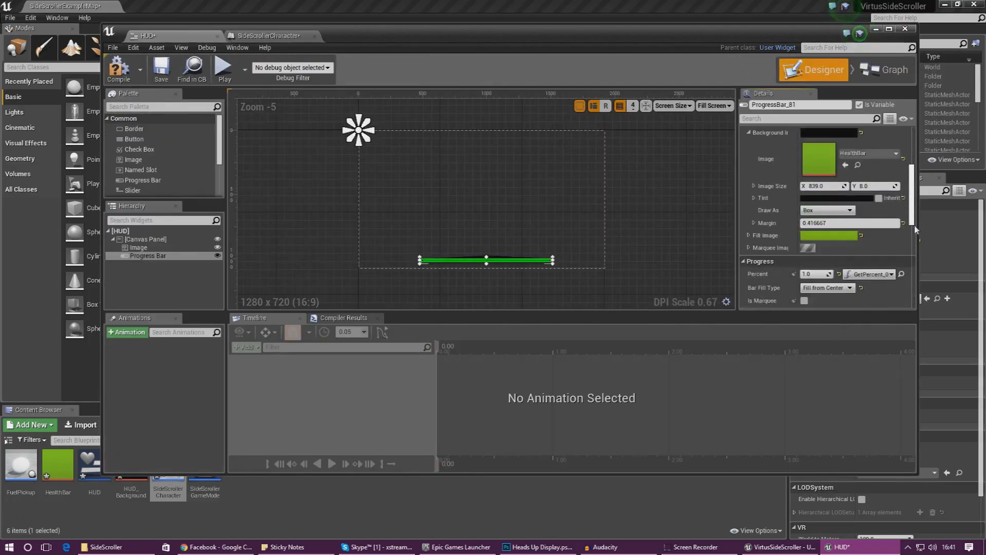
pyautogui.moveTo(917, 280); pyautogui.dragTo(918, 236)
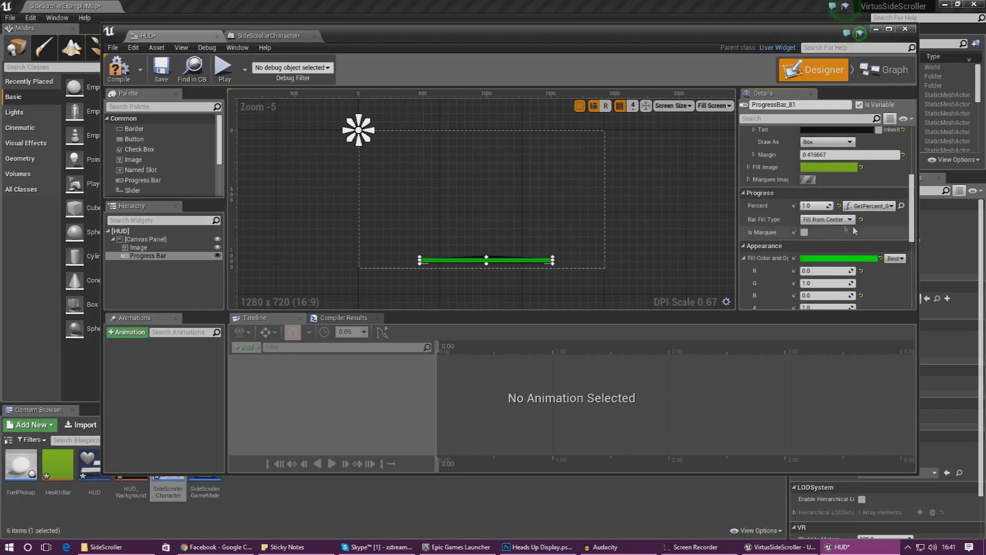
pyautogui.moveTo(823, 206); pyautogui.dragTo(814, 205)
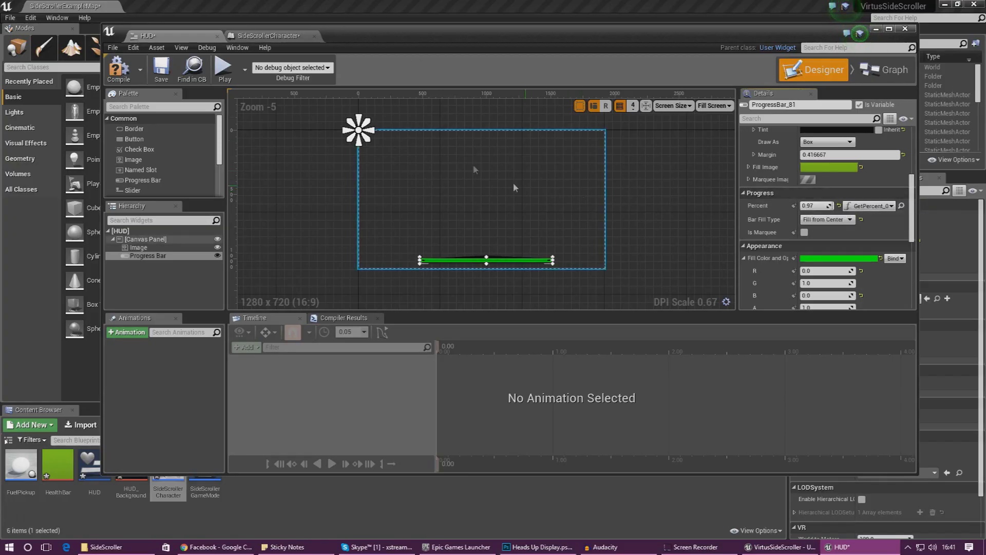
# Review the HUD's Get Percent 0 and event graphs, the character's PlayerHealth settings, and the progress bar's Percent binding.
pyautogui.click(878, 71)
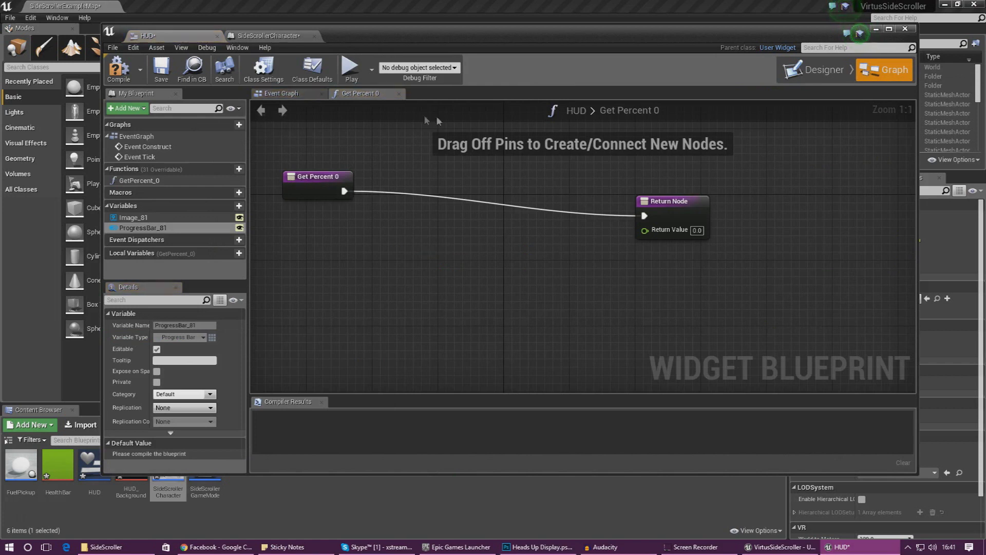
pyautogui.moveTo(399, 140); pyautogui.dragTo(417, 203, button='right')
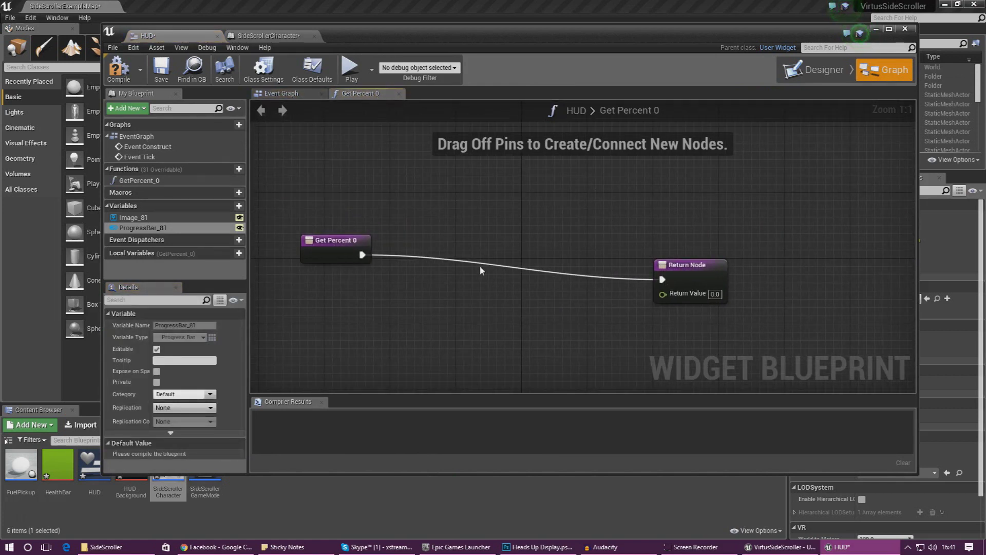
pyautogui.click(295, 96)
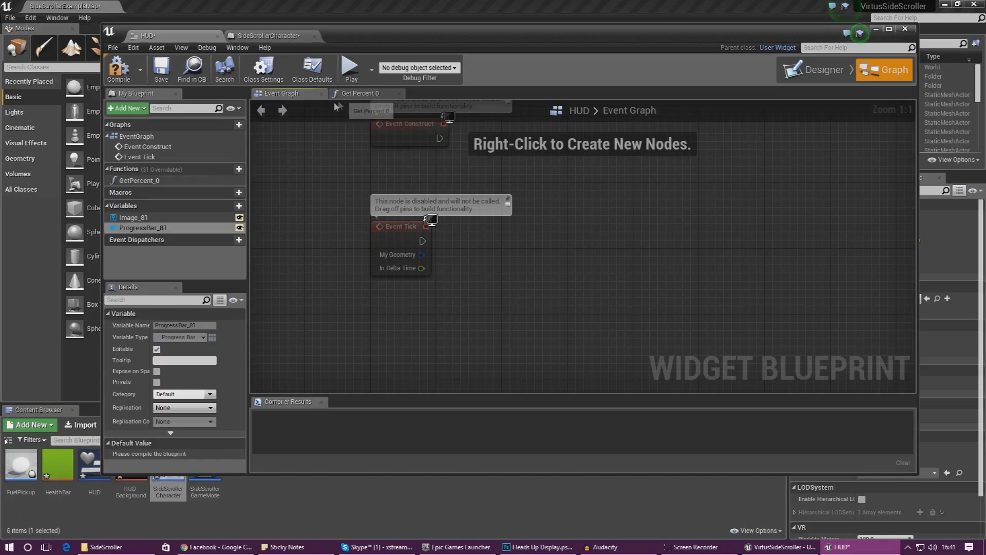
pyautogui.click(284, 37)
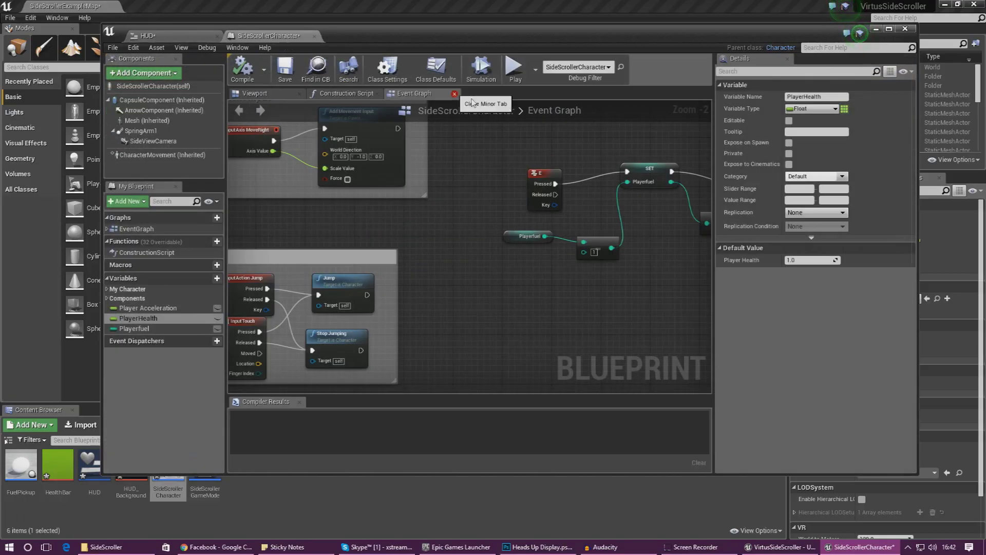
pyautogui.click(165, 38)
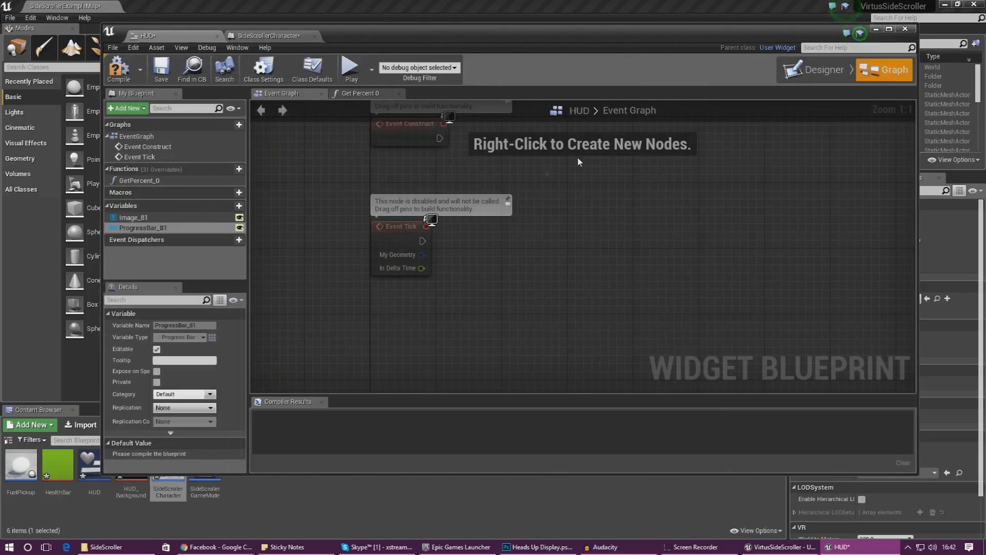
pyautogui.click(784, 74)
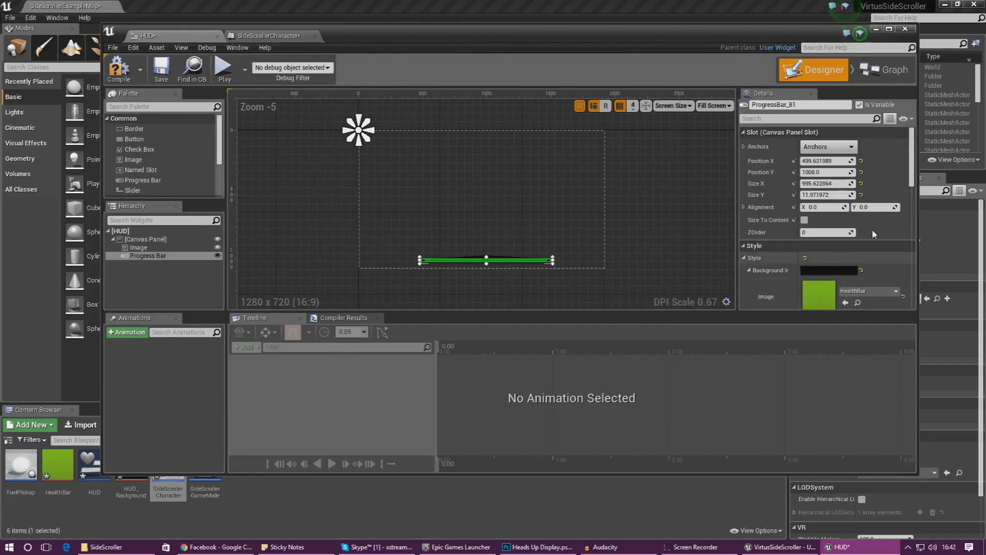
pyautogui.scroll(-6, 914, 167)
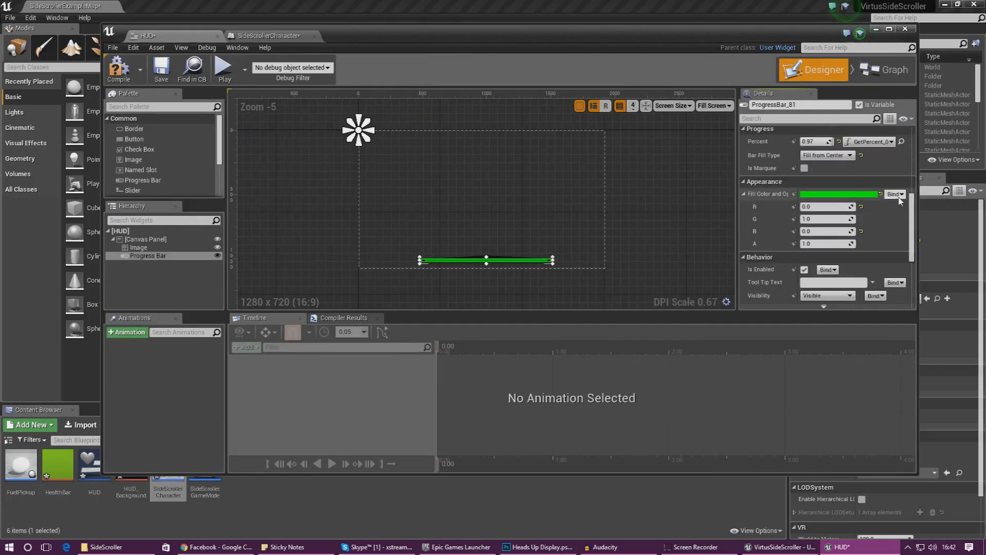
# Rename the progress bar's GetPercent_0 binding function as GetHealth in the HUD widget's graph.
pyautogui.scroll(2, 893, 170)
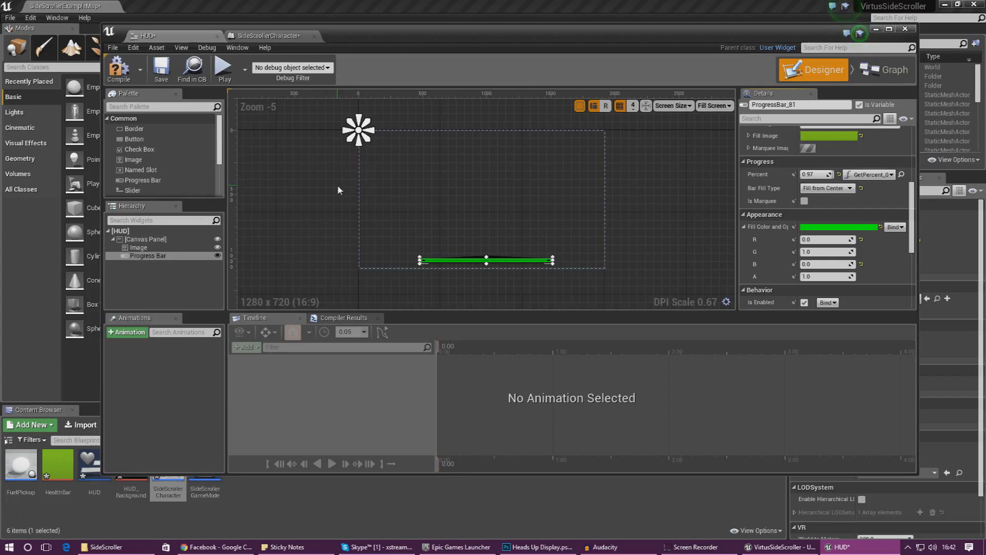
pyautogui.click(883, 70)
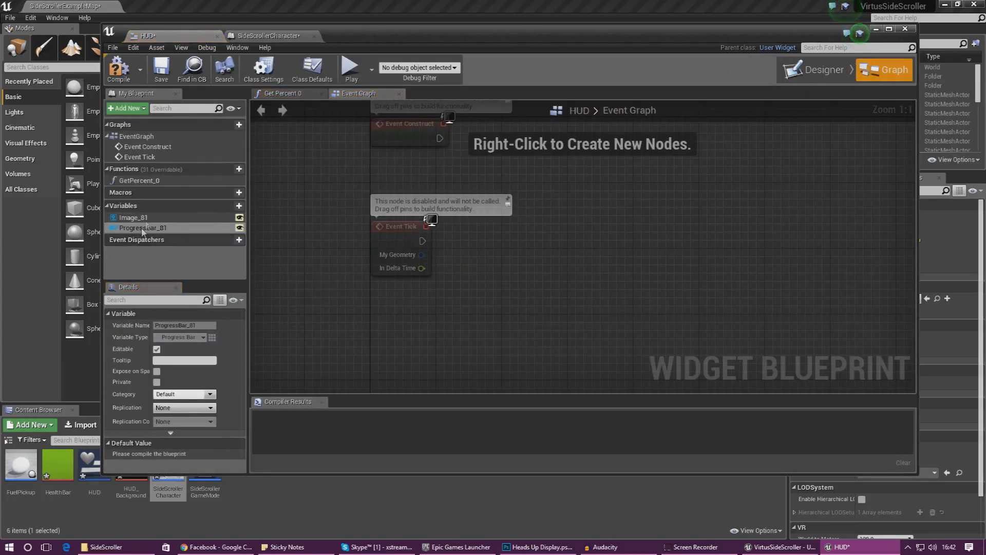
pyautogui.rightClick(154, 182)
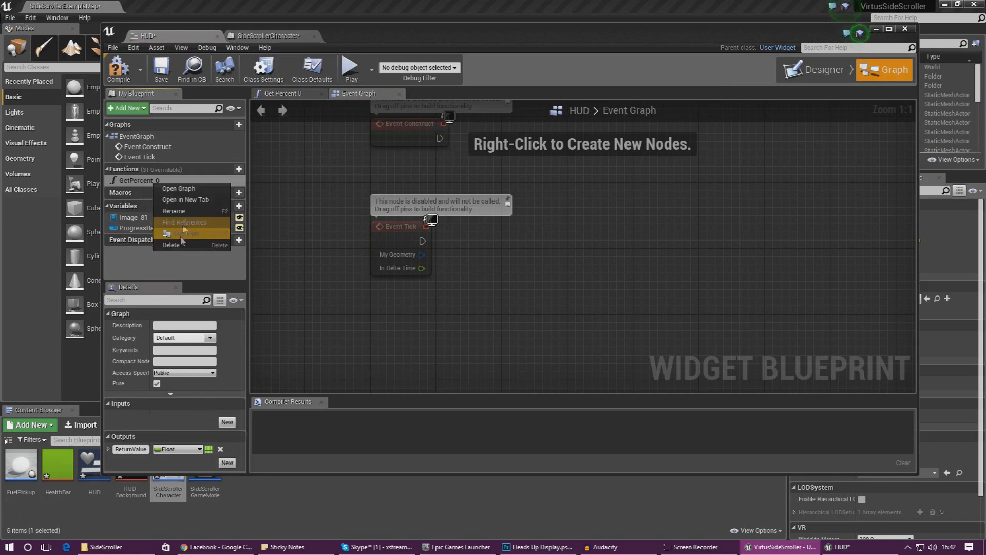
pyautogui.click(174, 212)
pyautogui.write('GetHealth')
pyautogui.press('Return')
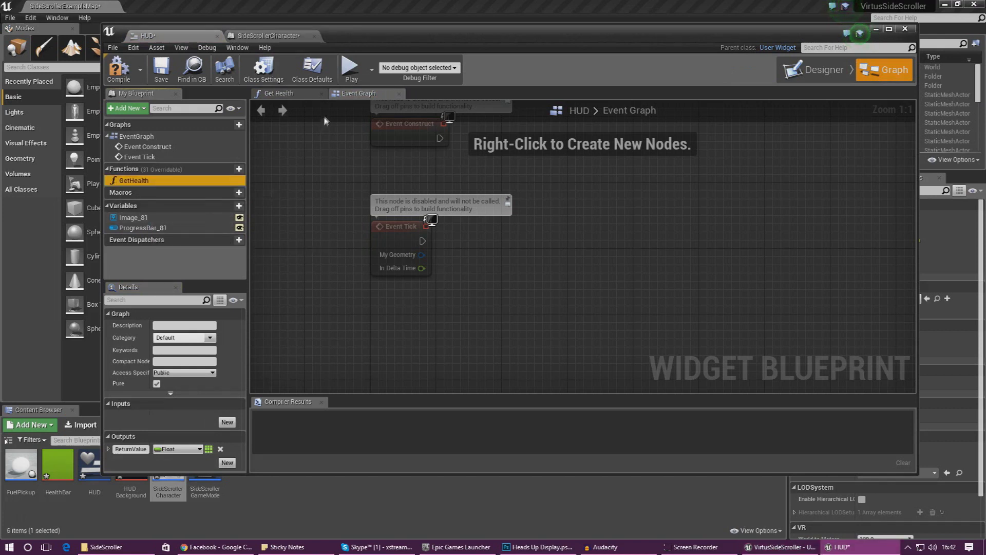
# In the Get Health function graph, insert a Cast To SideScrollerCharacter node between the entry node and the Return Node.
pyautogui.click(291, 97)
pyautogui.moveTo(600, 283); pyautogui.dragTo(629, 273, button='right')
pyautogui.moveTo(345, 248); pyautogui.dragTo(256, 232)
pyautogui.moveTo(321, 289); pyautogui.dragTo(402, 294, button='right')
pyautogui.moveTo(371, 233)
pyautogui.mouseDown()
pyautogui.moveTo(455, 214)
pyautogui.moveTo(447, 203)
pyautogui.mouseUp()
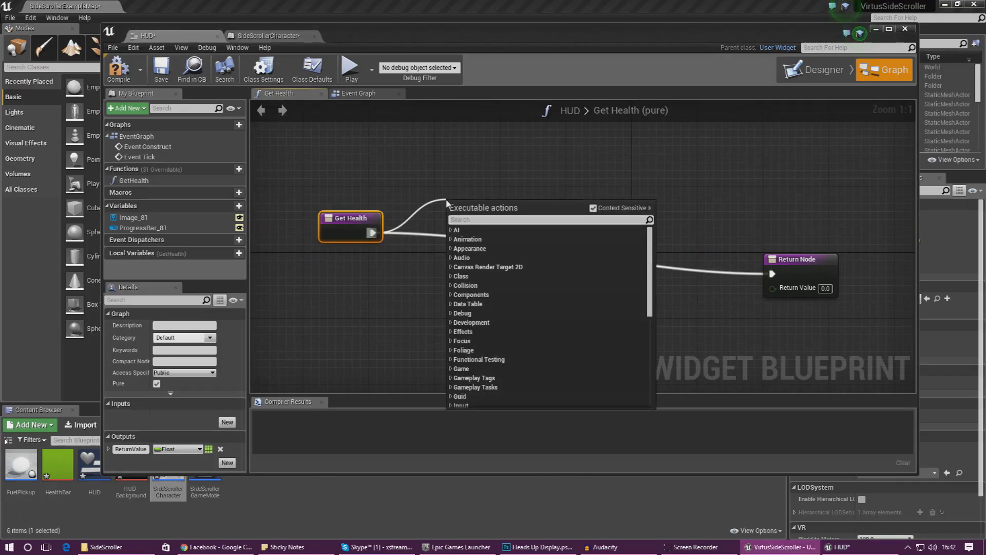
pyautogui.write('cast')
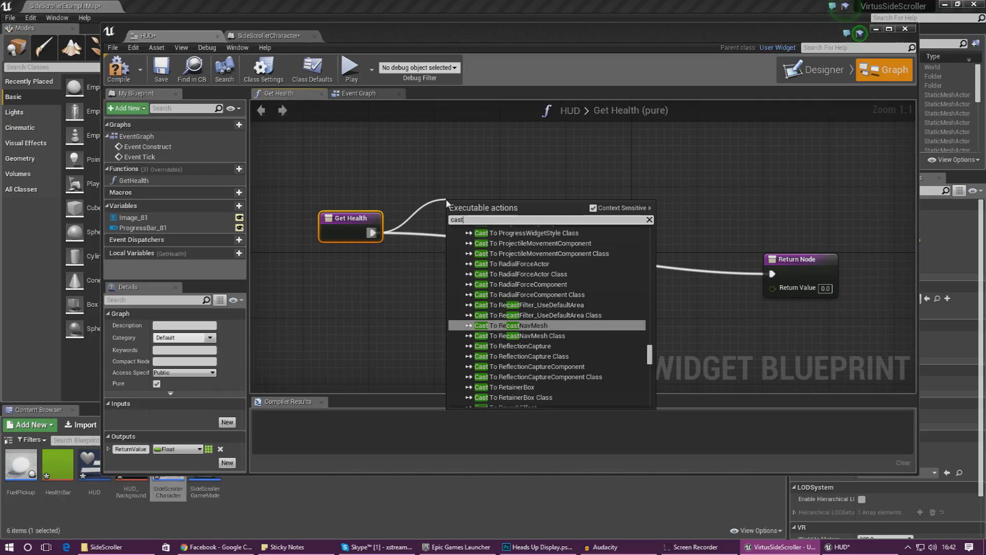
pyautogui.write(' sidescr')
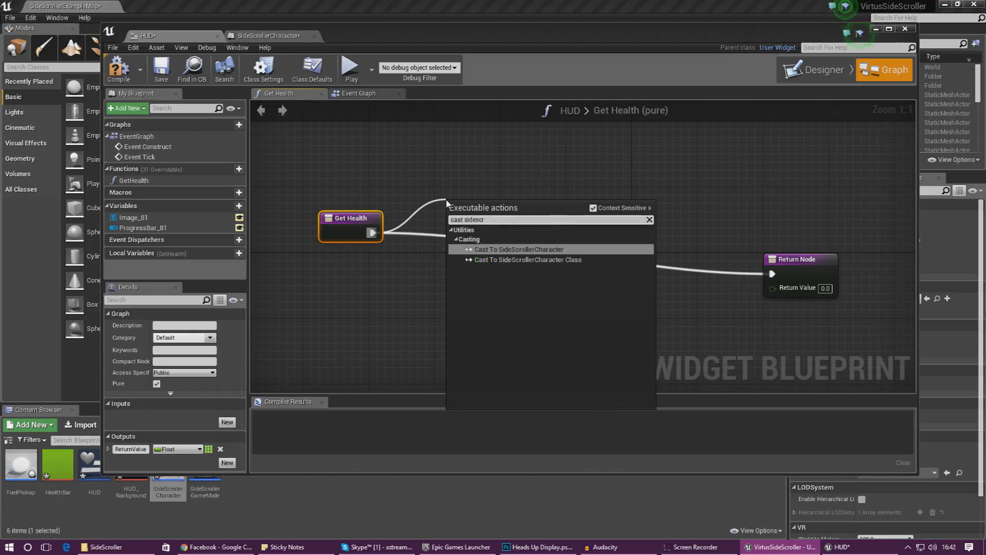
pyautogui.press('Return')
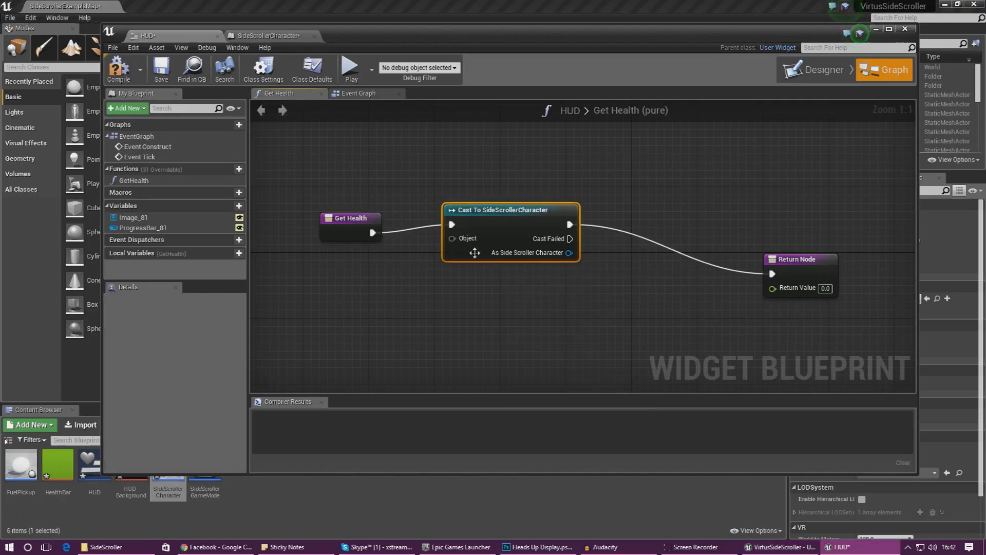
# Feed the cast's Object input from a Get Player Character node placed below the Get Health entry node.
pyautogui.moveTo(452, 237); pyautogui.dragTo(352, 293)
pyautogui.write('get player charac')
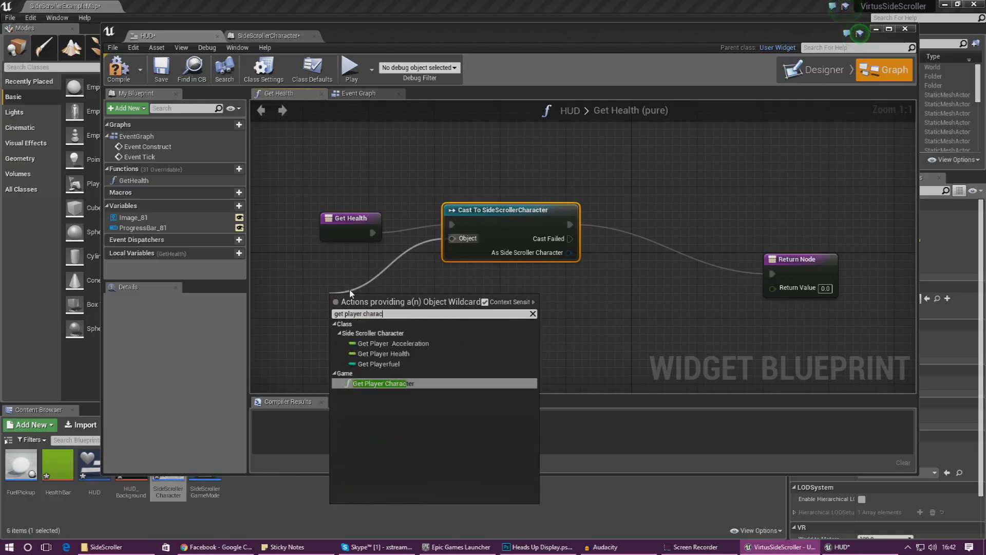
pyautogui.press('Return')
pyautogui.moveTo(403, 295); pyautogui.dragTo(345, 279)
pyautogui.click(364, 268)
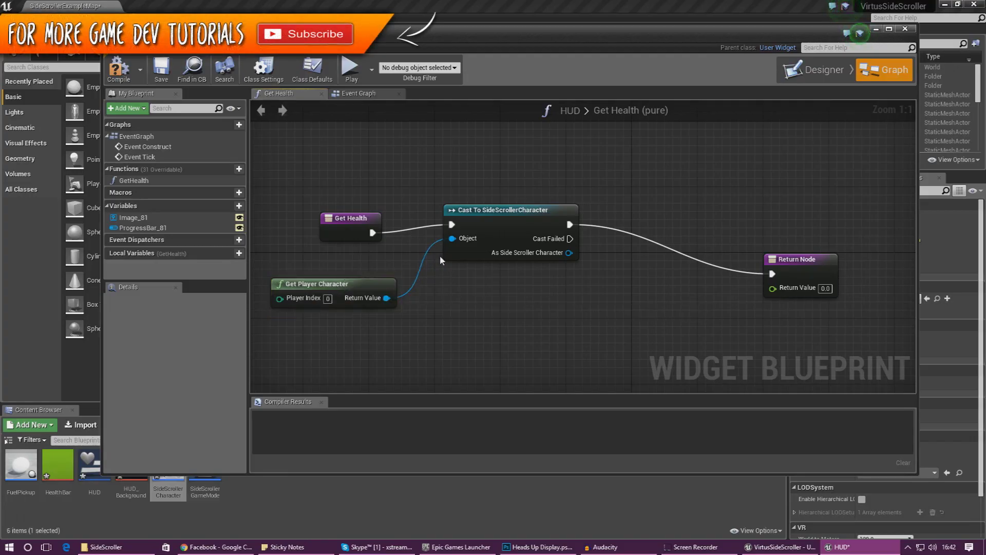
# Add a Get Player Health node taking As Side Scroller Character from the cast as its target.
pyautogui.moveTo(569, 252); pyautogui.dragTo(411, 217, button='right')
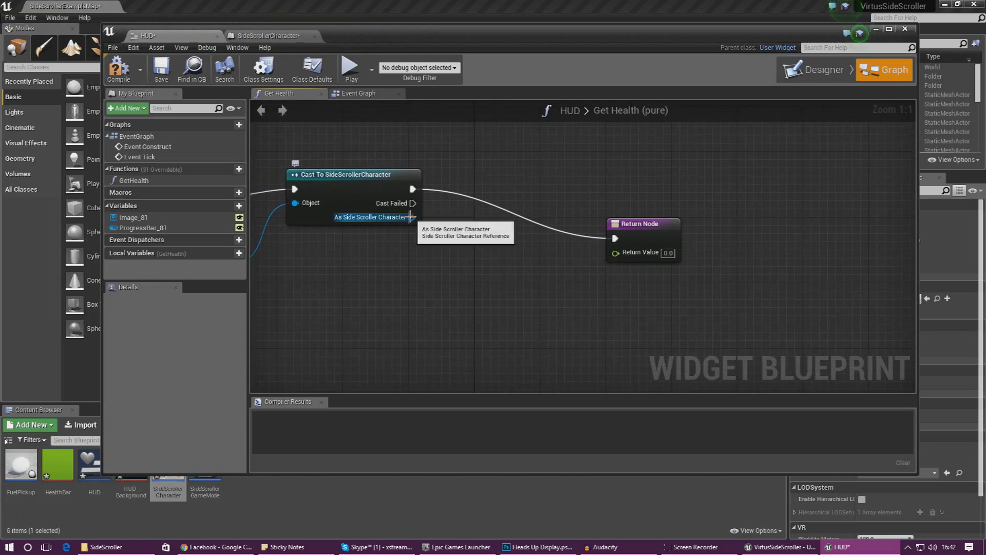
pyautogui.moveTo(411, 218); pyautogui.dragTo(467, 290)
pyautogui.write('get player h')
pyautogui.press('Return')
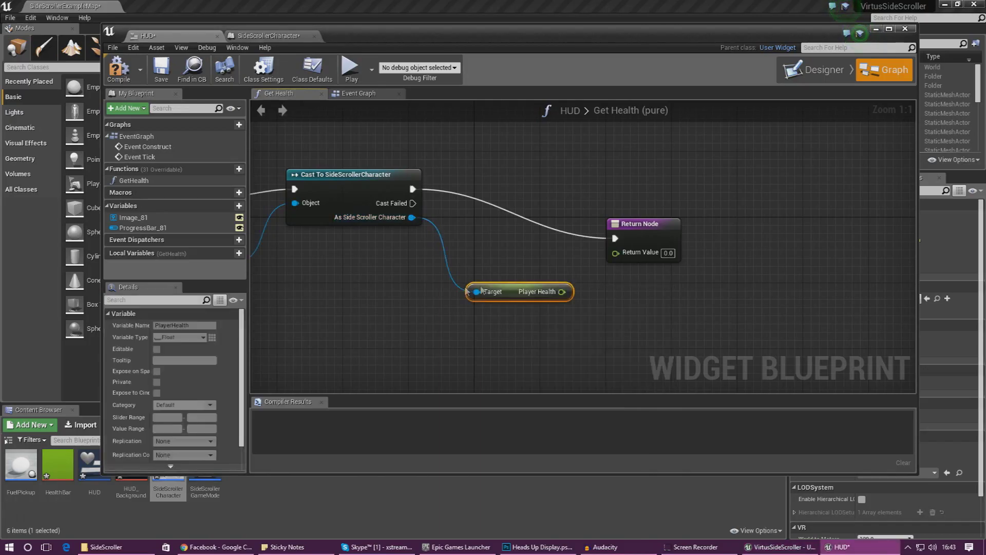
# Connect Player Health to the Return Node's Return Value, with the Return Node spaced further from the cast, and compile the HUD widget.
pyautogui.click(643, 307)
pyautogui.moveTo(635, 221); pyautogui.dragTo(717, 204)
pyautogui.moveTo(561, 291)
pyautogui.mouseDown()
pyautogui.moveTo(662, 263)
pyautogui.moveTo(686, 229)
pyautogui.moveTo(698, 235)
pyautogui.mouseUp()
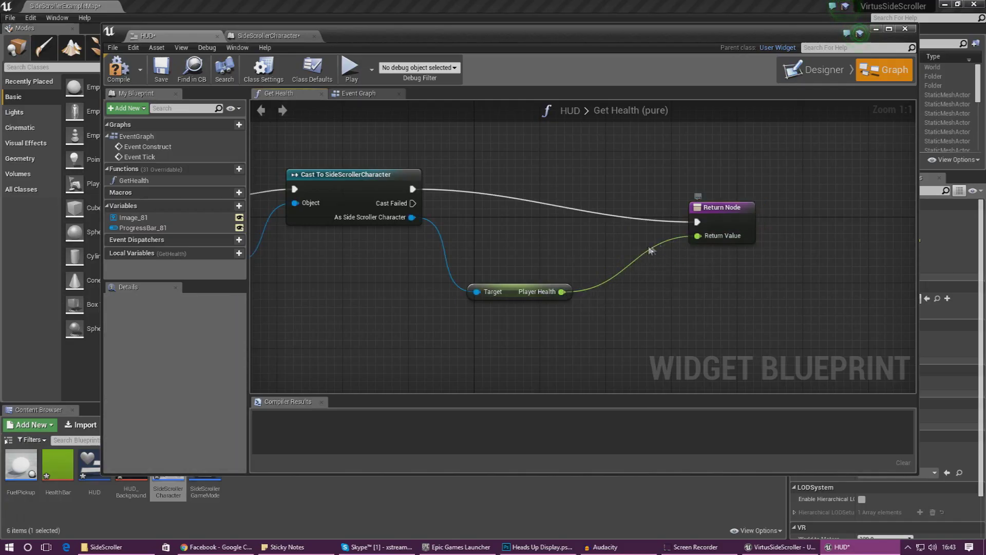
pyautogui.moveTo(604, 249); pyautogui.dragTo(732, 253, button='right')
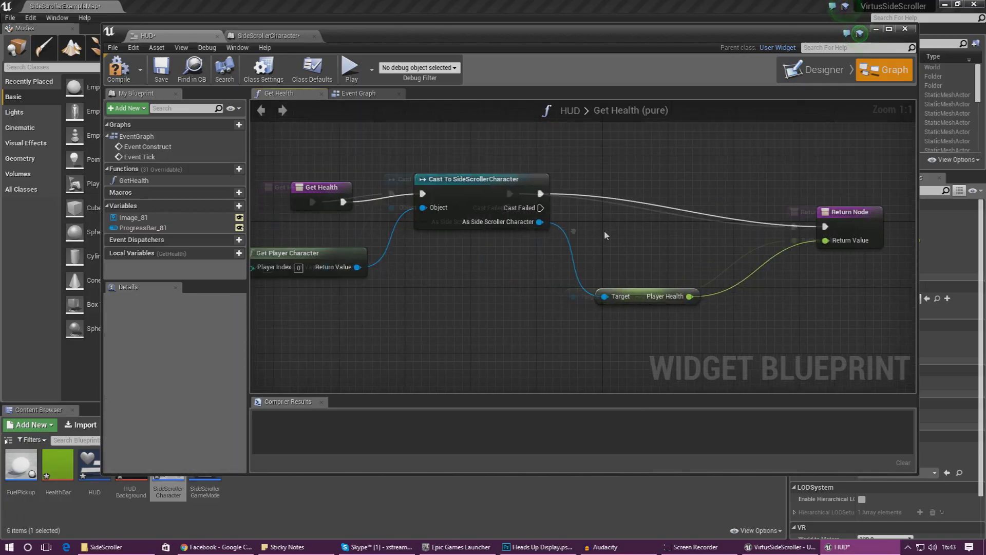
pyautogui.click(115, 80)
# Play-test the level, running and jumping with the character to check for the HUD, and stop the session.
pyautogui.moveTo(407, 35); pyautogui.dragTo(0, 112)
pyautogui.click(492, 50)
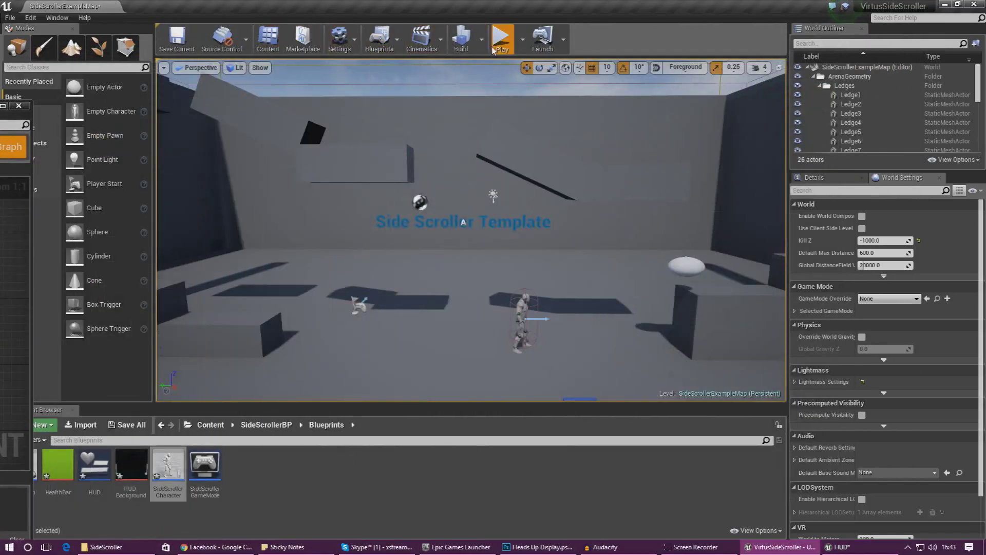
pyautogui.click(497, 51)
pyautogui.press('space')
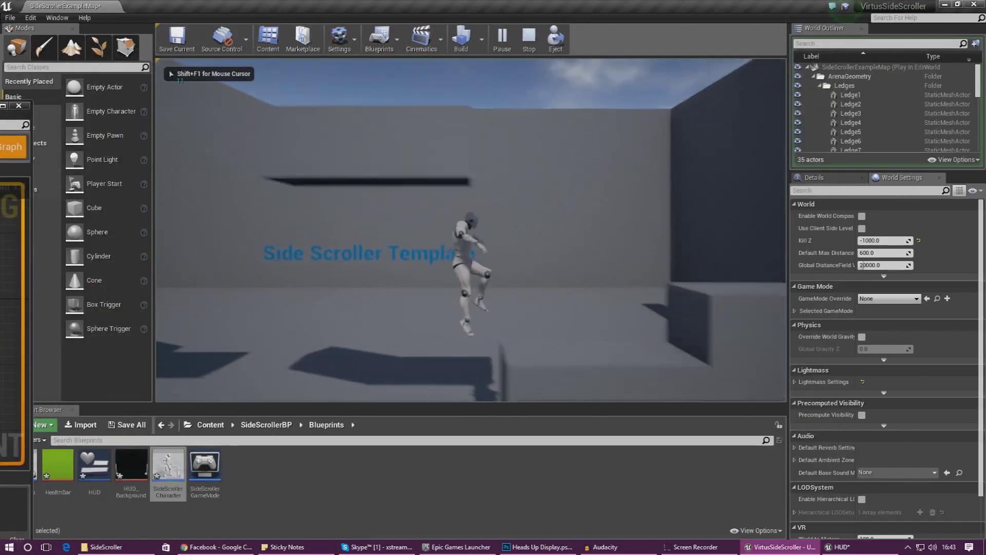
pyautogui.press('a')
pyautogui.press('space')
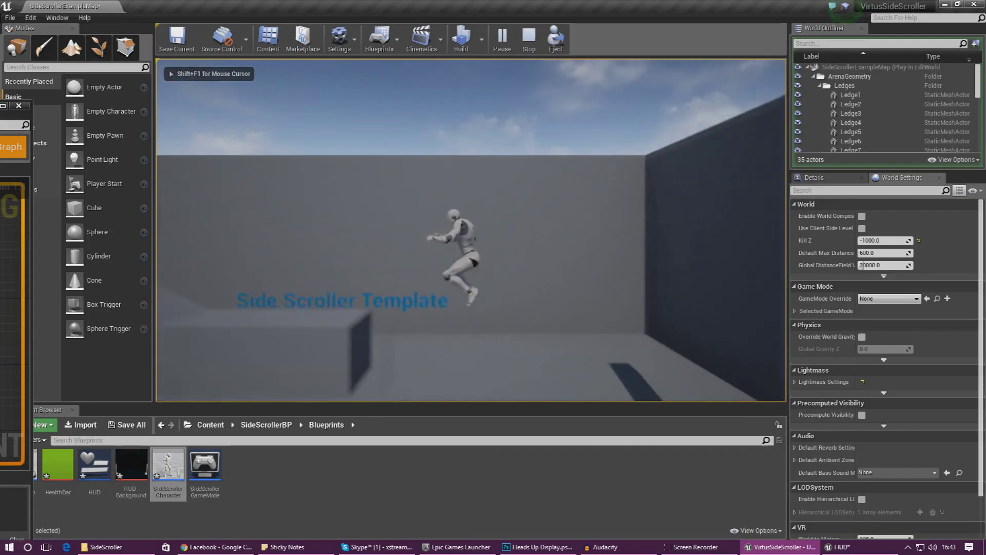
pyautogui.press('space')
pyautogui.press('a')
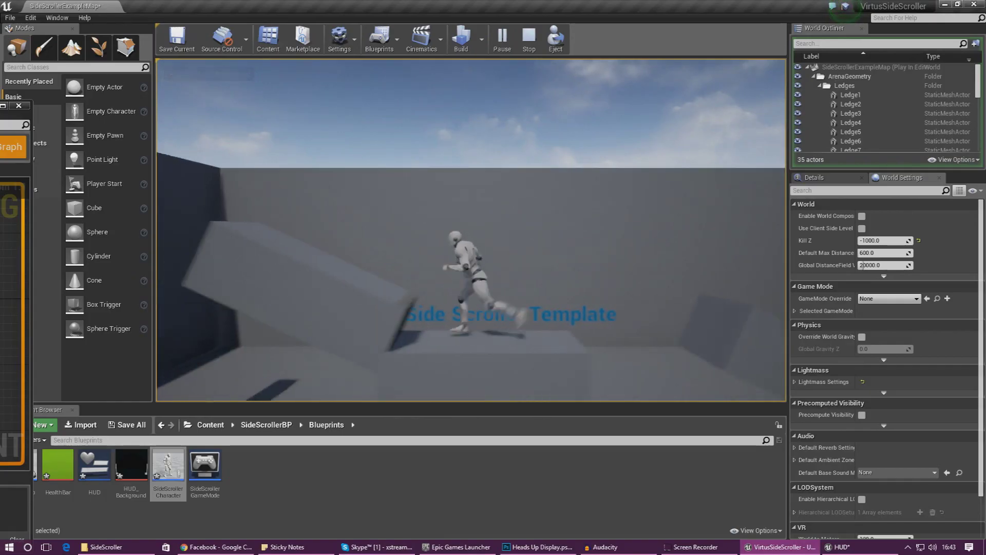
pyautogui.press('space')
pyautogui.press('d')
pyautogui.press('space')
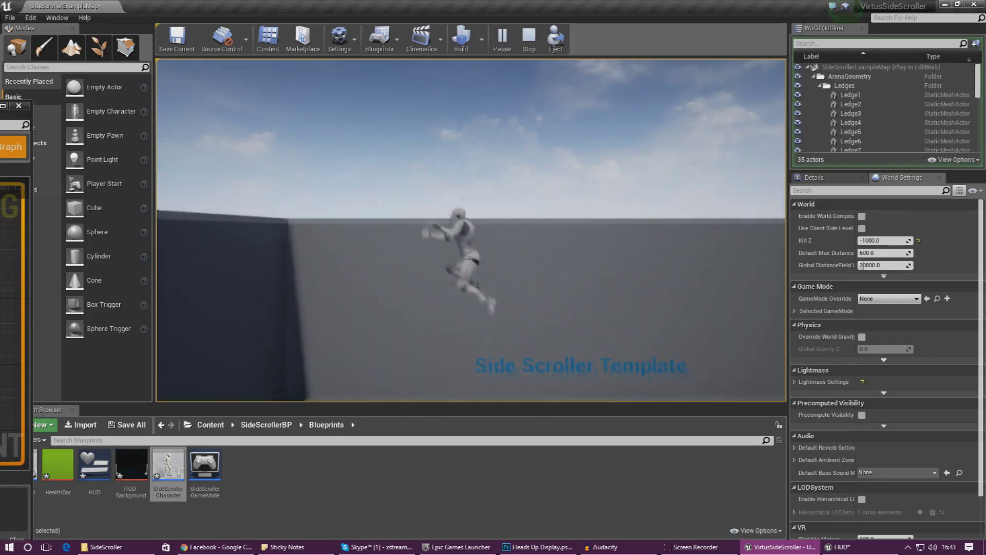
pyautogui.press('Escape')
# Add an Event BeginPlay node in an empty area of the SideScrollerCharacter event graph.
pyautogui.moveTo(0, 114); pyautogui.dragTo(656, 58)
pyautogui.click(272, 60)
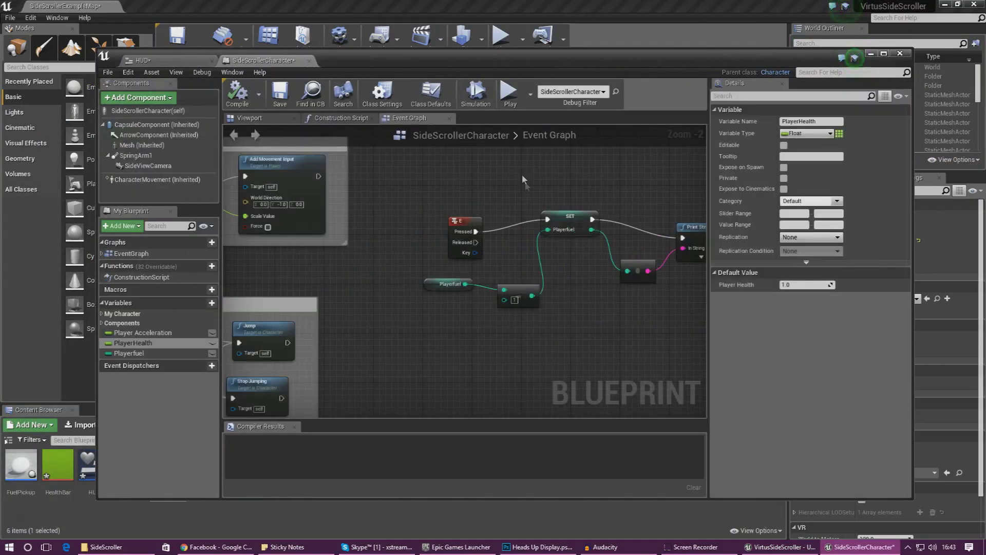
pyautogui.scroll(-3, 509, 290)
pyautogui.moveTo(510, 290); pyautogui.dragTo(432, 285, button='right')
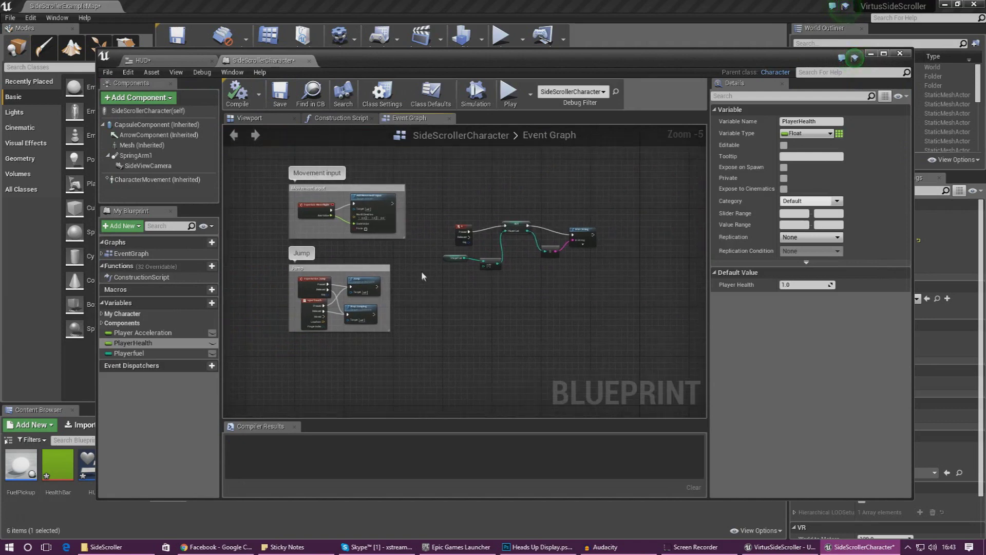
pyautogui.scroll(4, 474, 330)
pyautogui.rightClick(422, 263)
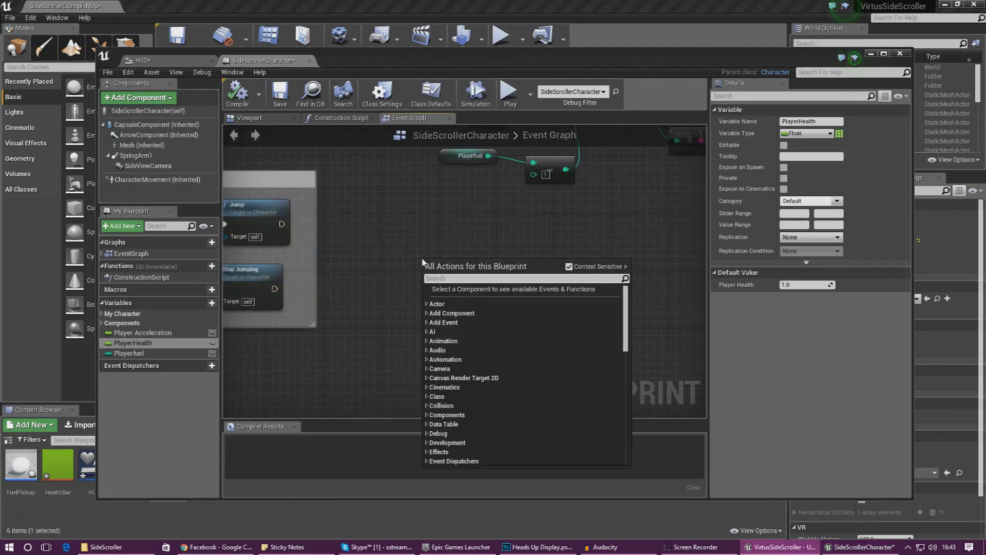
pyautogui.write('b')
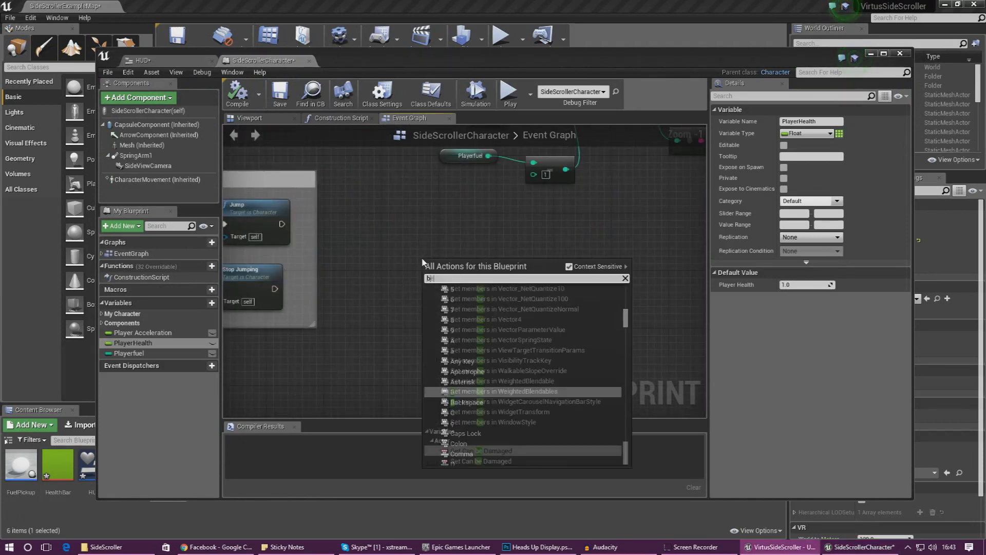
pyautogui.write('eginplay')
pyautogui.press('Return')
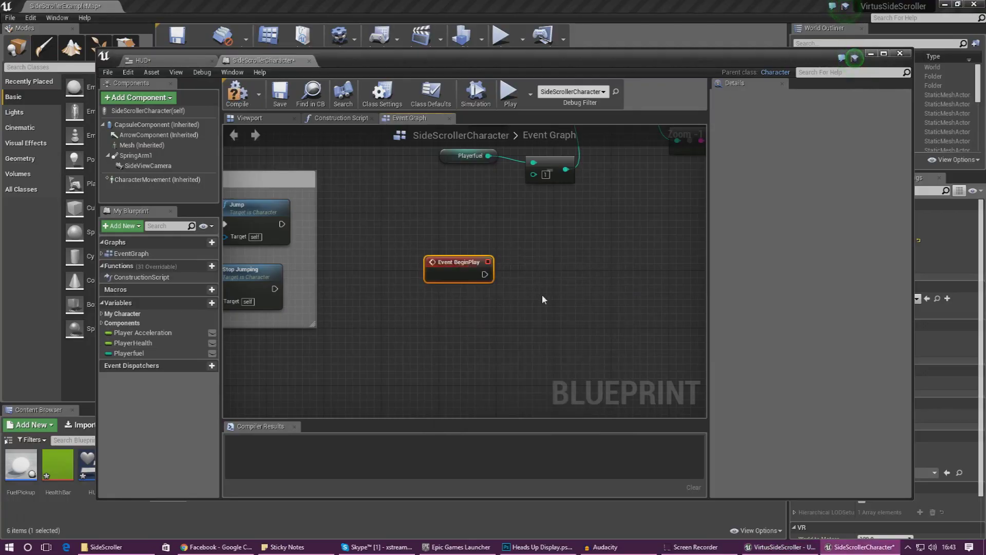
# Attach a Create Widget node to Event BeginPlay and set its class to HUD.
pyautogui.moveTo(543, 299); pyautogui.dragTo(401, 289, button='right')
pyautogui.moveTo(343, 266); pyautogui.dragTo(434, 230)
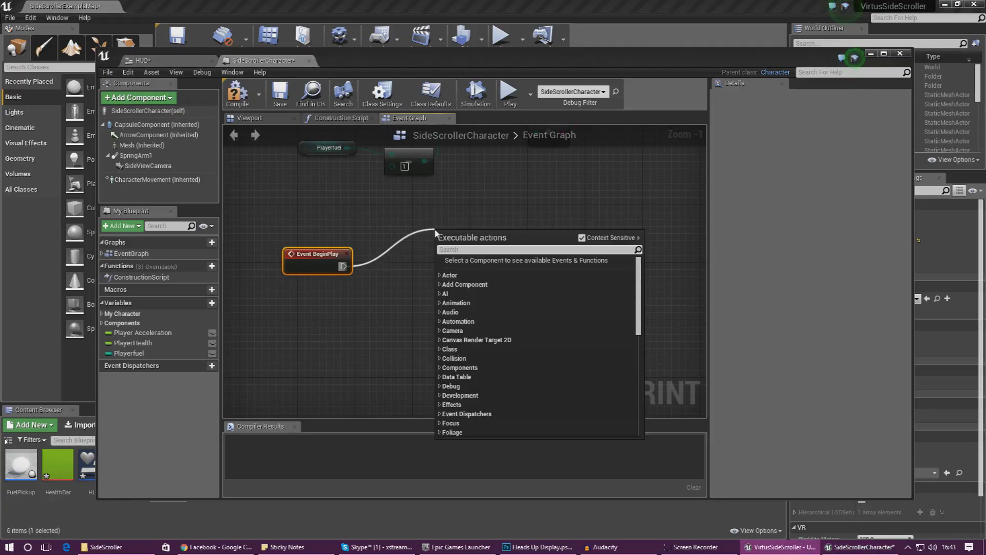
pyautogui.write('creat')
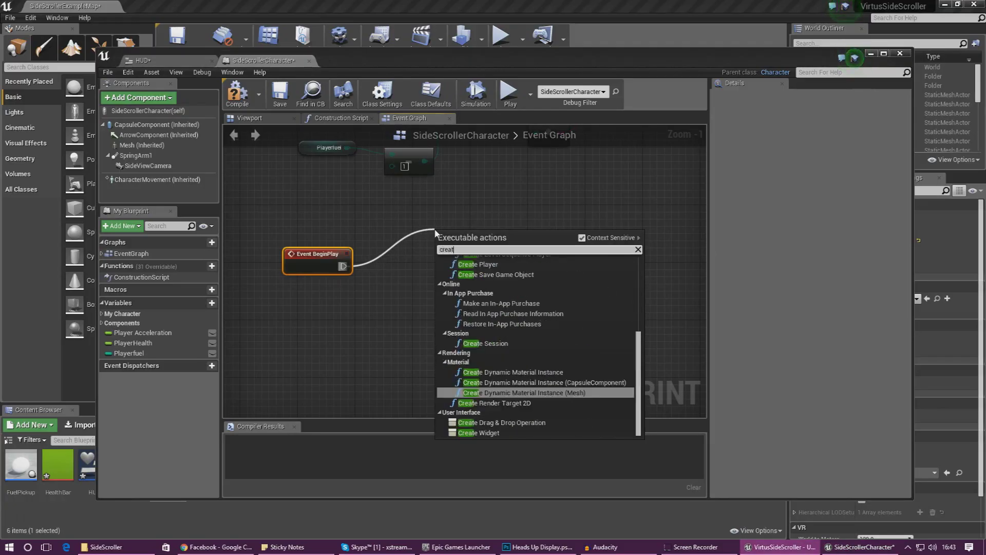
pyautogui.write('ewidget')
pyautogui.press('Return')
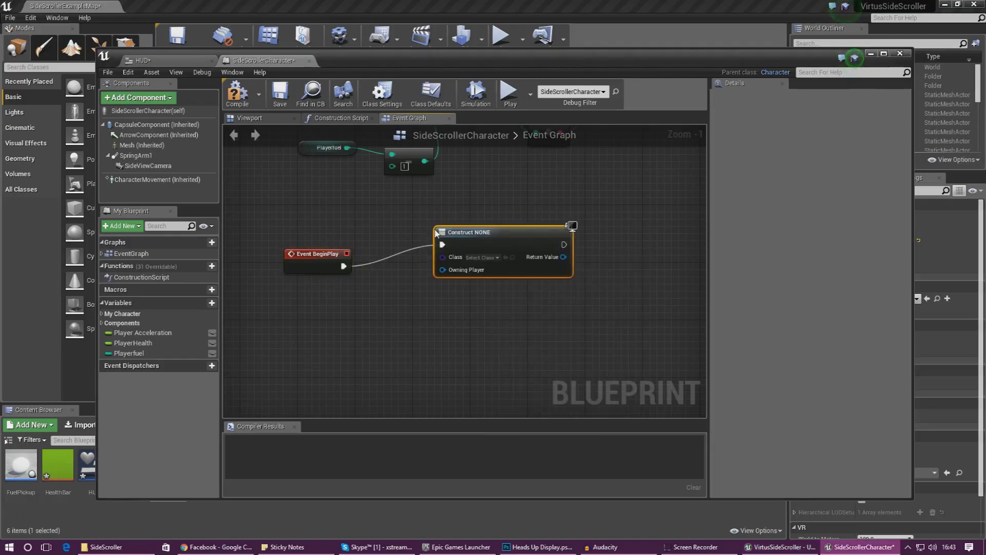
pyautogui.moveTo(579, 246); pyautogui.dragTo(473, 249, button='right')
pyautogui.click(380, 261)
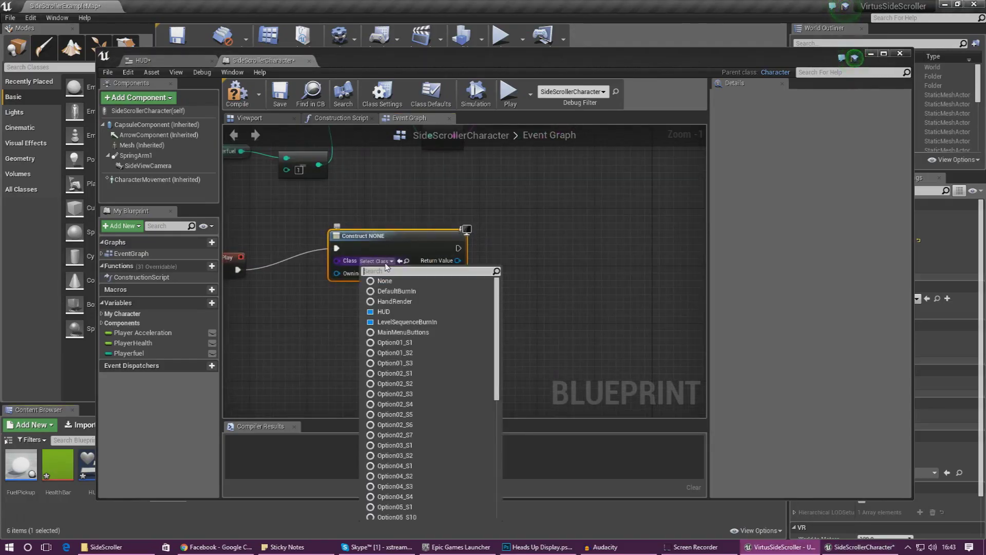
pyautogui.click(384, 311)
# Add an Add to Viewport node driven by the Create HUD Widget node's Return Value.
pyautogui.moveTo(439, 260); pyautogui.dragTo(596, 239)
pyautogui.write('add to view')
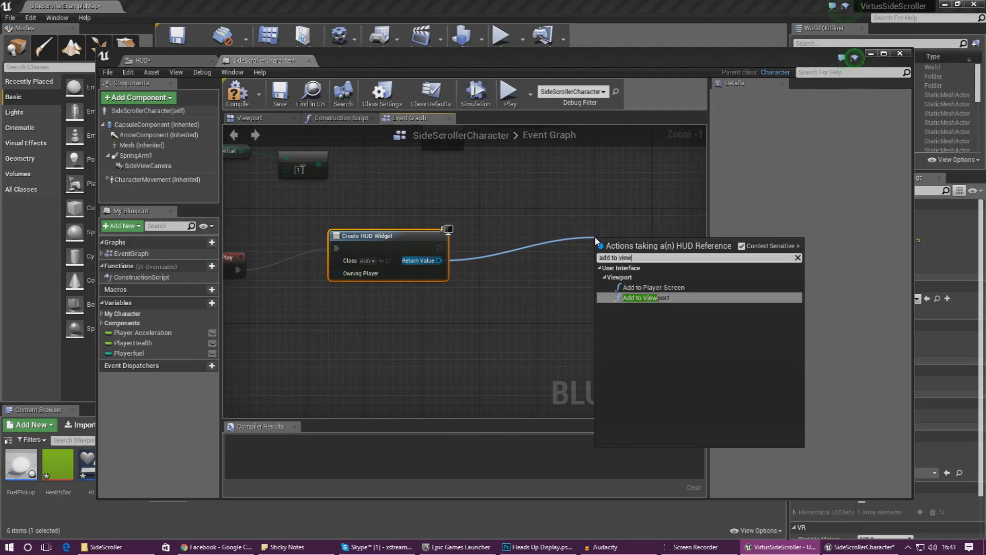
pyautogui.press('Return')
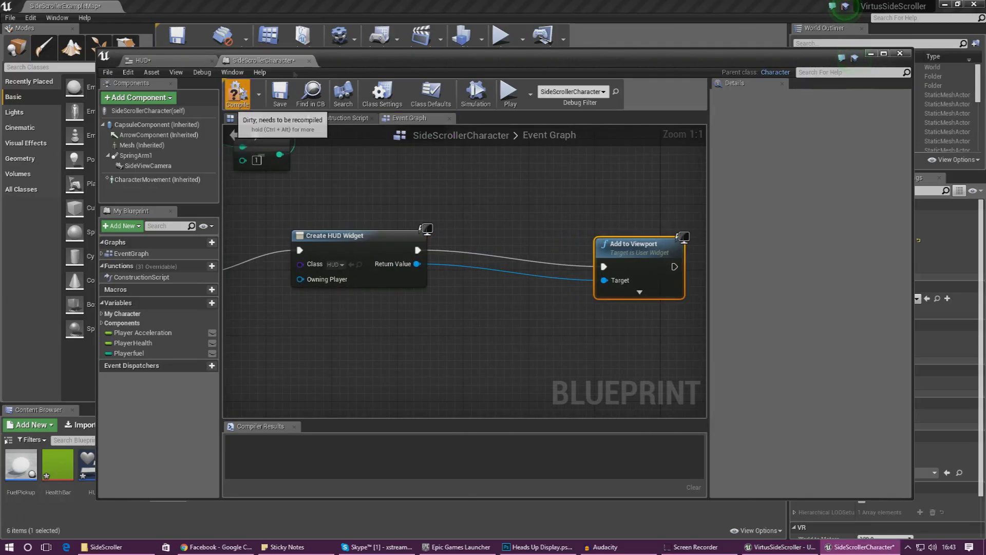
# Move the blueprint window aside and play-test the level with the HUD, running and jumping across the ledges, and stop the session.
pyautogui.moveTo(319, 62); pyautogui.dragTo(0, 98)
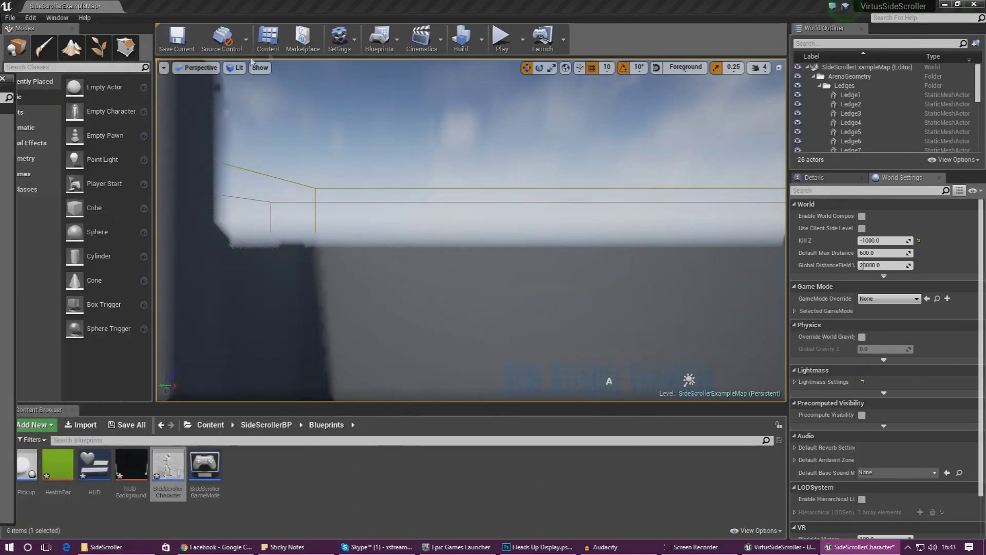
pyautogui.click(500, 51)
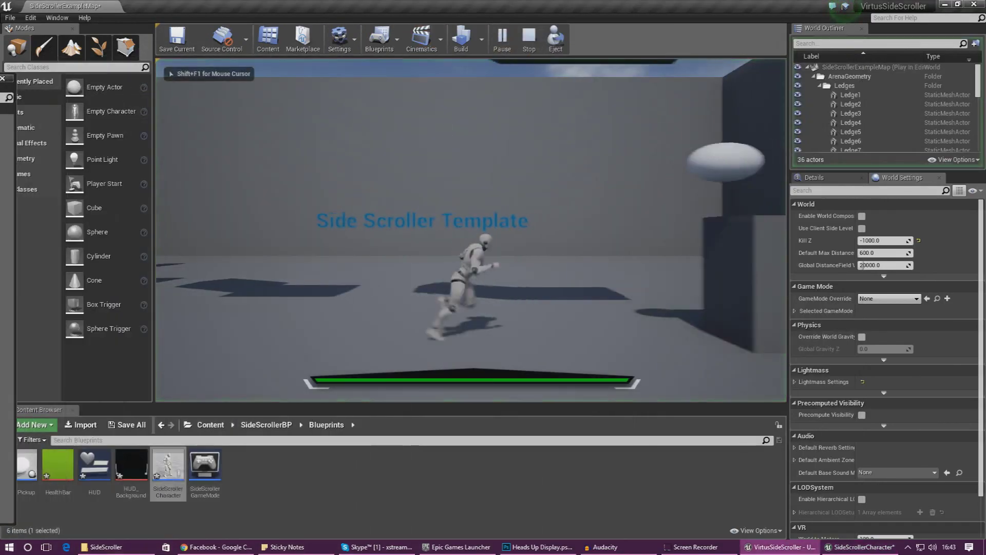
pyautogui.press('space')
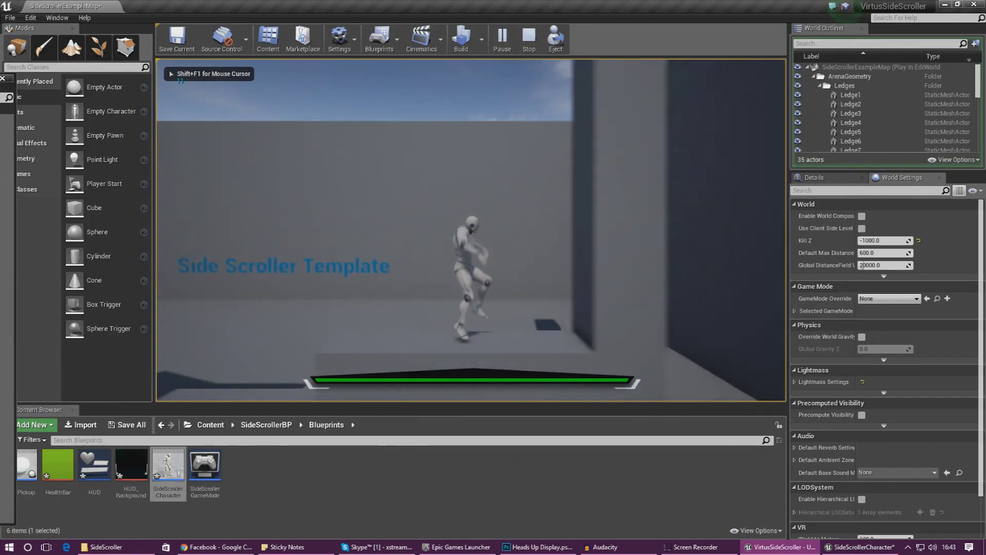
pyautogui.press('a')
pyautogui.press('space')
pyautogui.press('space')
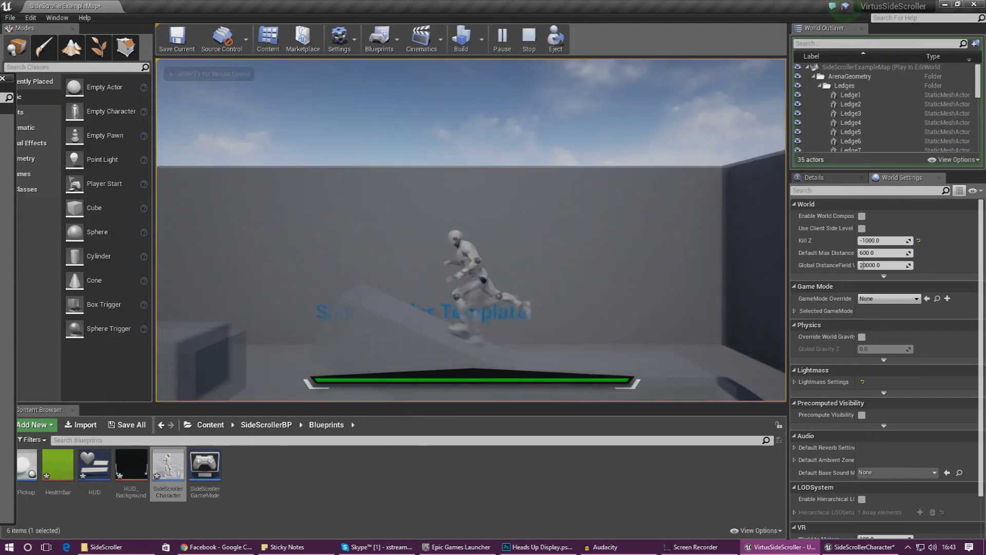
pyautogui.press('Left')
pyautogui.press('space')
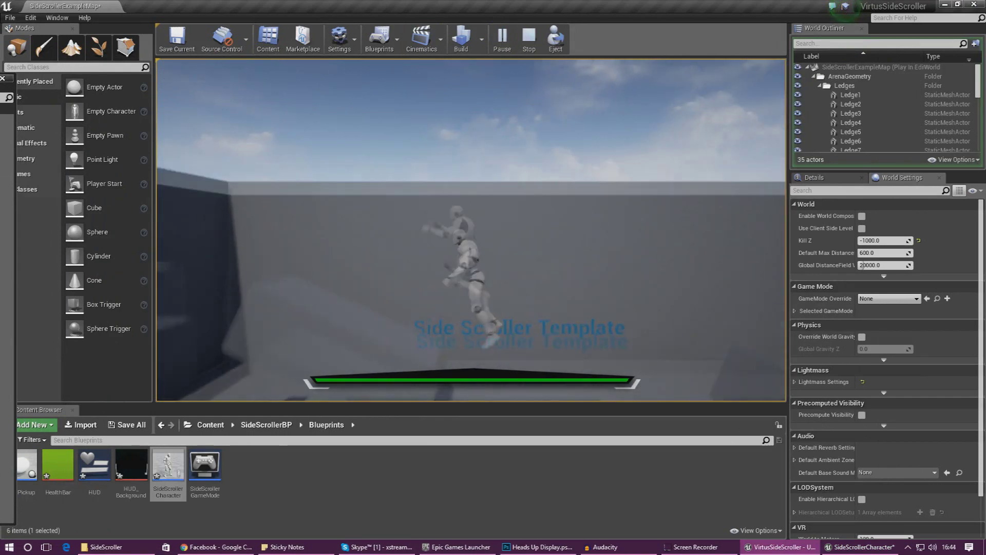
pyautogui.press('Left')
pyautogui.press('space')
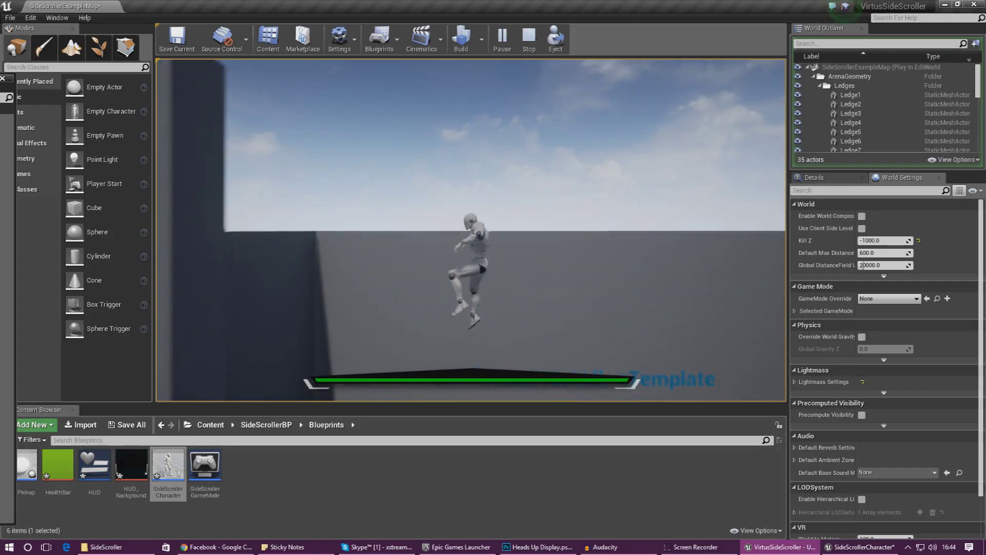
pyautogui.press('Escape')
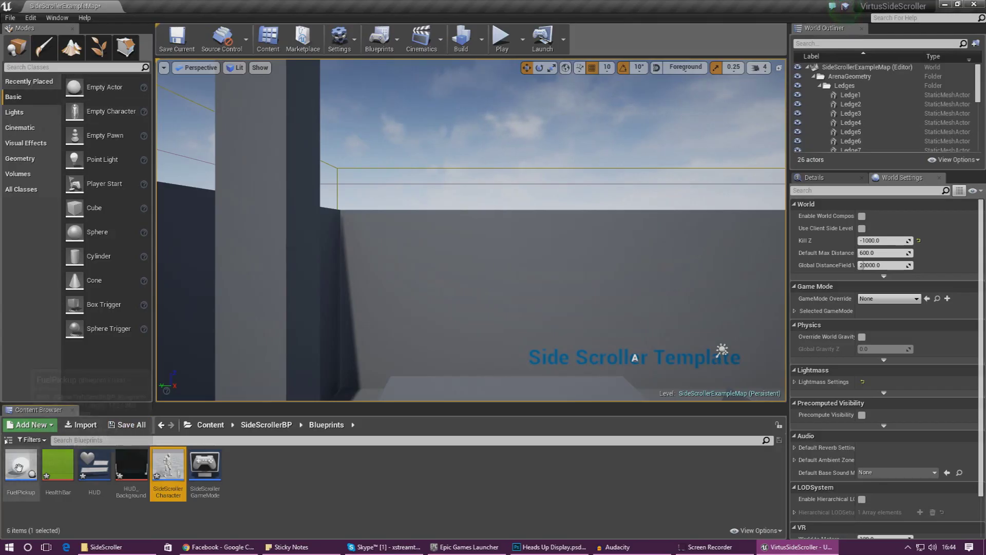
# Duplicate the FuelPickup blueprint and name the copy HealthDrop.
pyautogui.click(20, 480)
pyautogui.rightClick(19, 485)
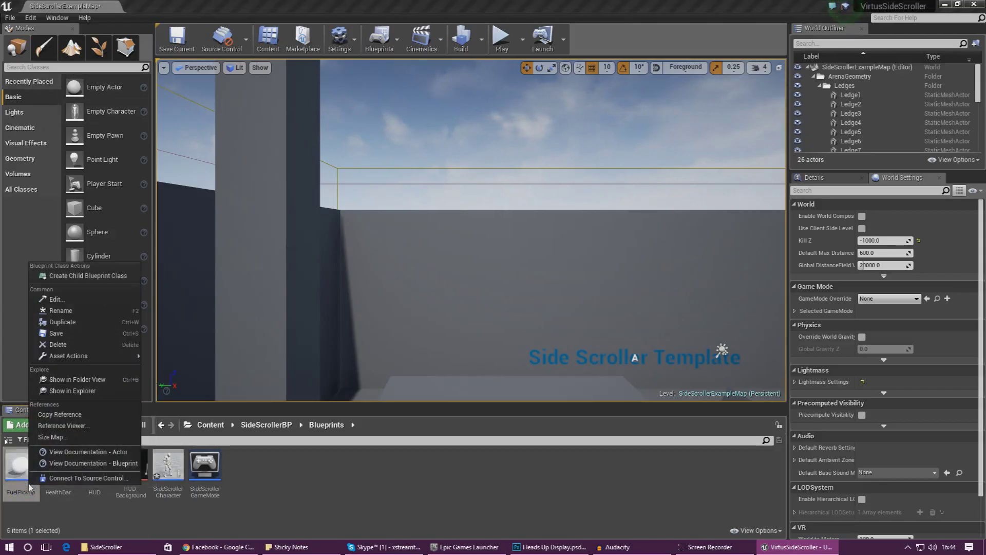
pyautogui.click(48, 325)
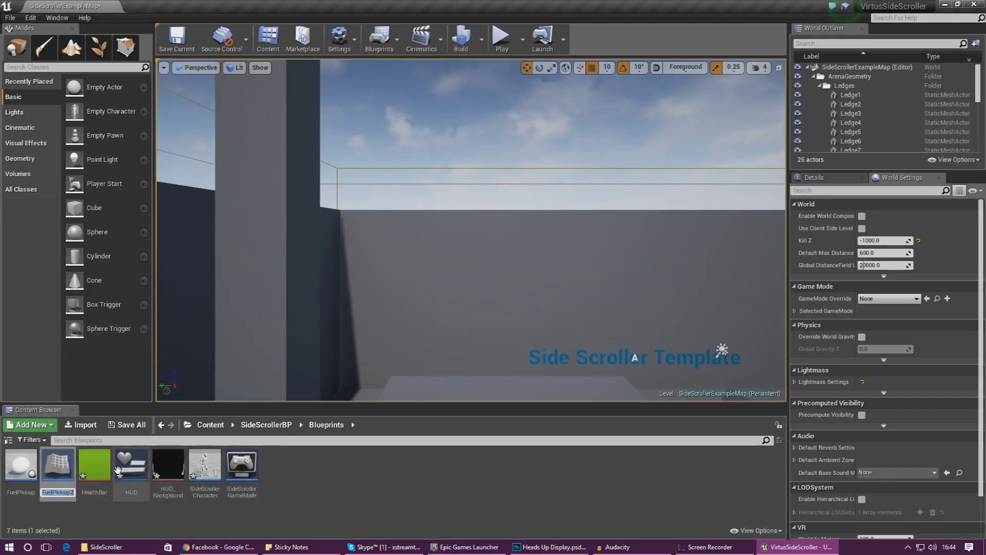
pyautogui.write('HealthDro')
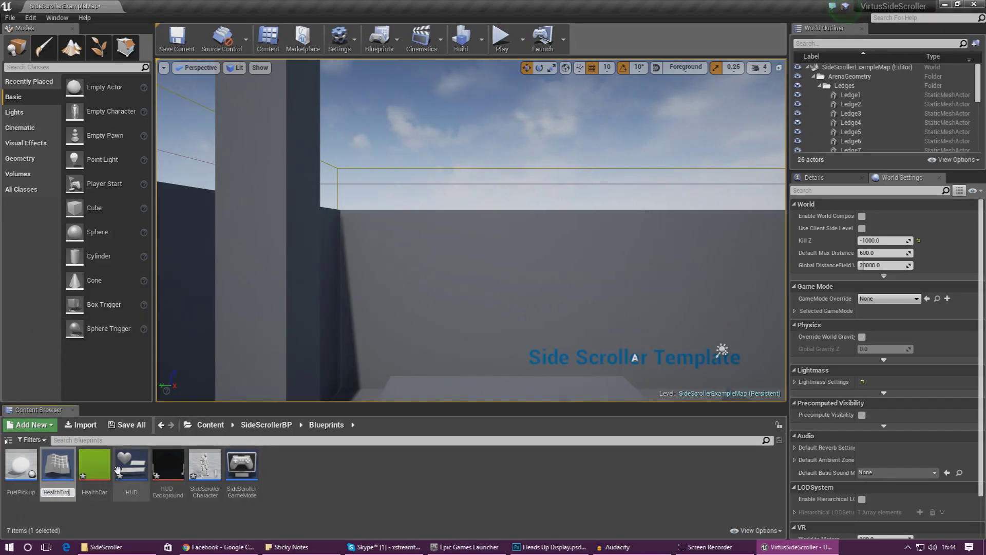
pyautogui.write('p')
pyautogui.press('Return')
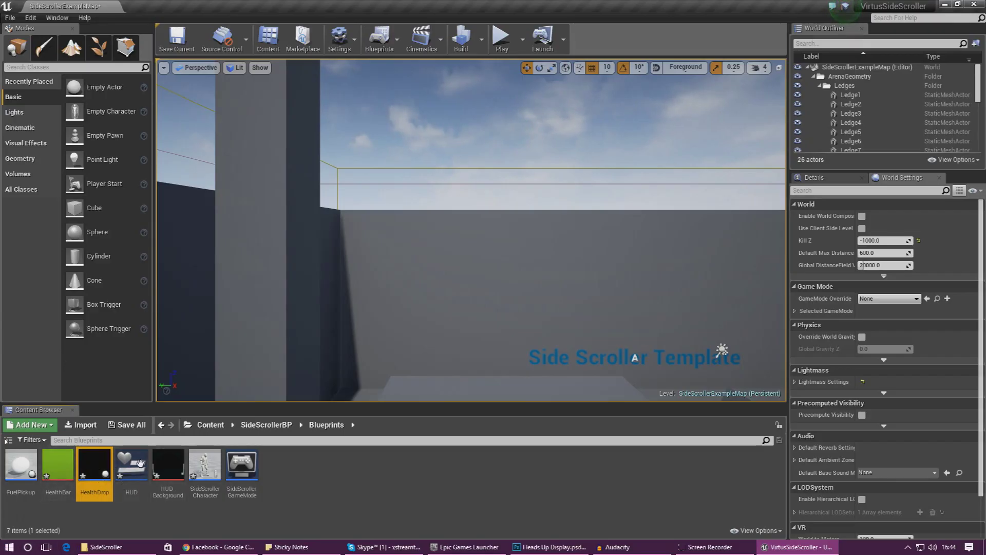
# In HealthDrop's event graph, replace the Set Playerfuel node with a Set Player Health node targeting and executed from the SideScrollerCharacter cast.
pyautogui.doubleClick(109, 470)
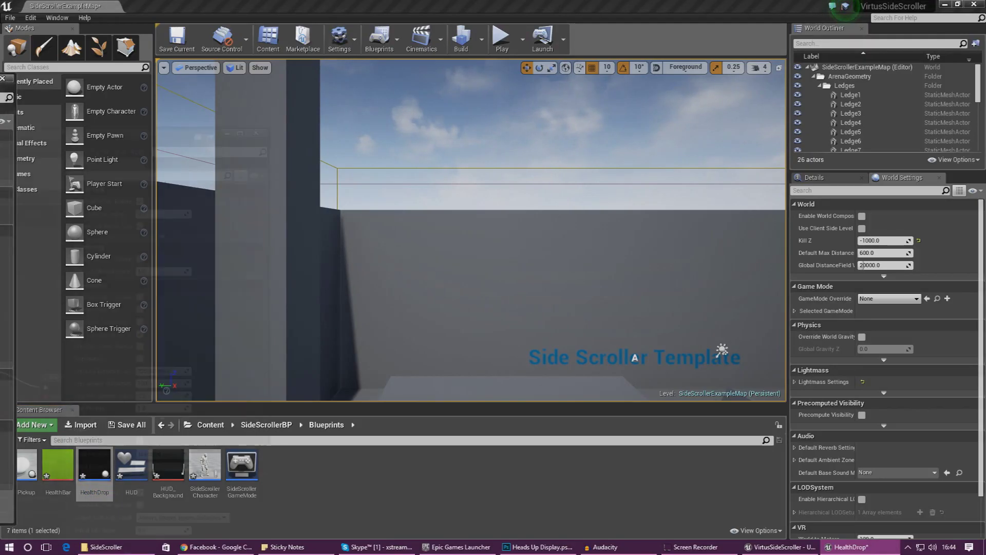
pyautogui.scroll(2, 549, 264)
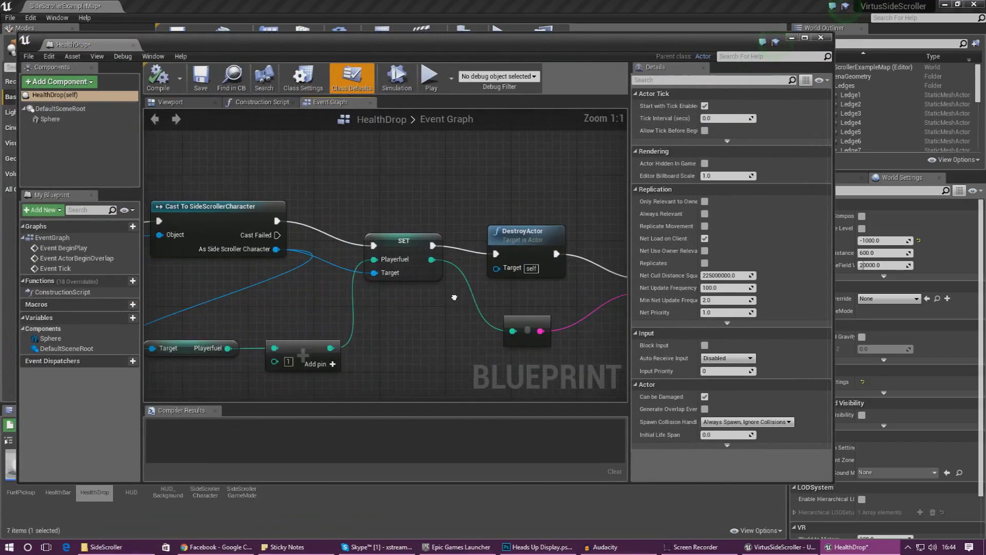
pyautogui.click(437, 215)
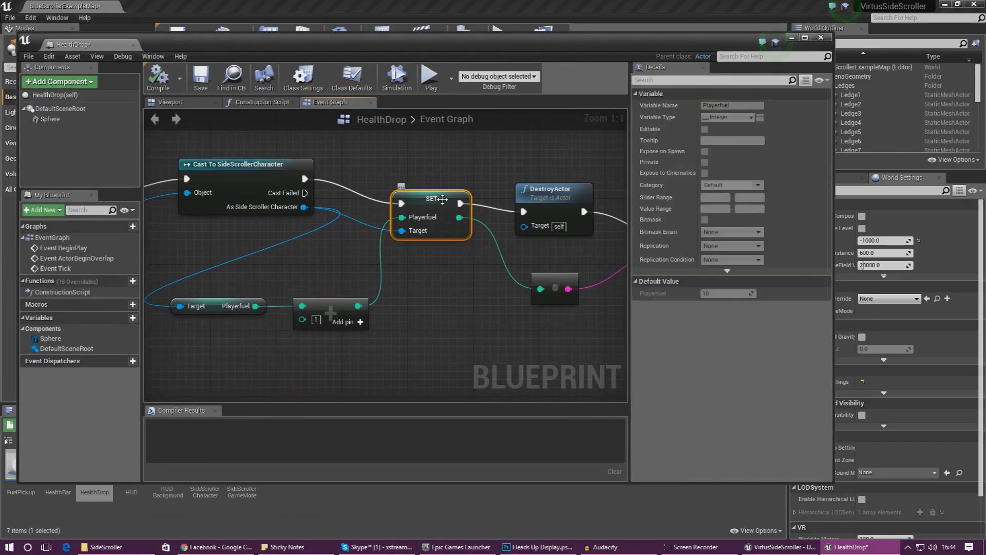
pyautogui.press('Delete')
pyautogui.moveTo(304, 207); pyautogui.dragTo(437, 190)
pyautogui.write('set =p')
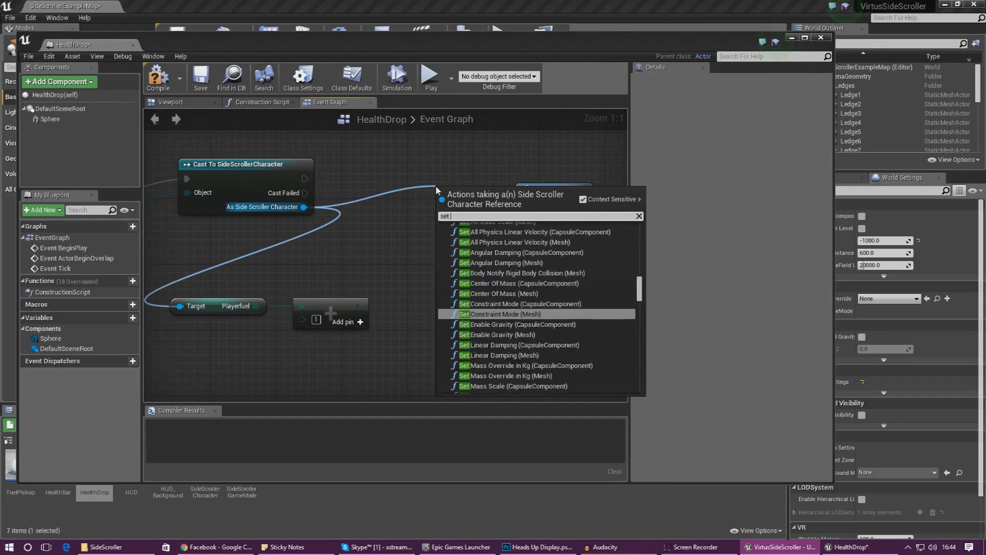
pyautogui.write('player')
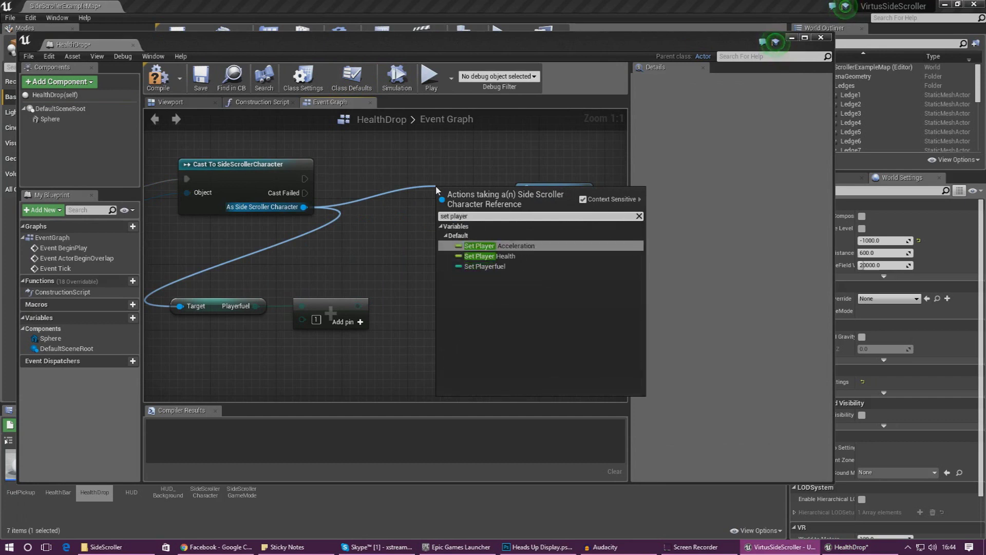
pyautogui.press('Down')
pyautogui.press('Return')
pyautogui.moveTo(450, 184); pyautogui.dragTo(305, 179)
# Add a float - float subtraction node that feeds the Player Health input of the SET node.
pyautogui.moveTo(402, 202); pyautogui.dragTo(323, 260)
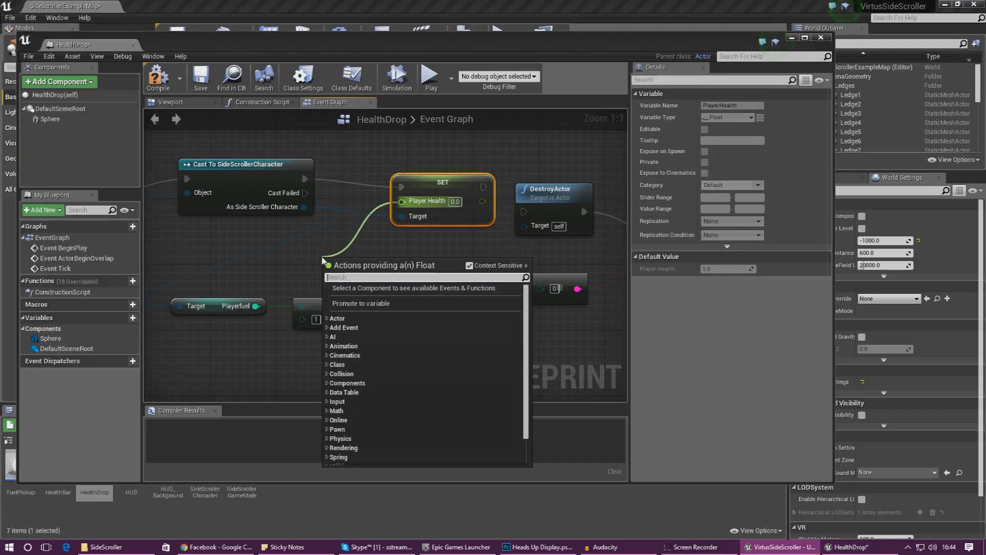
pyautogui.write('integer')
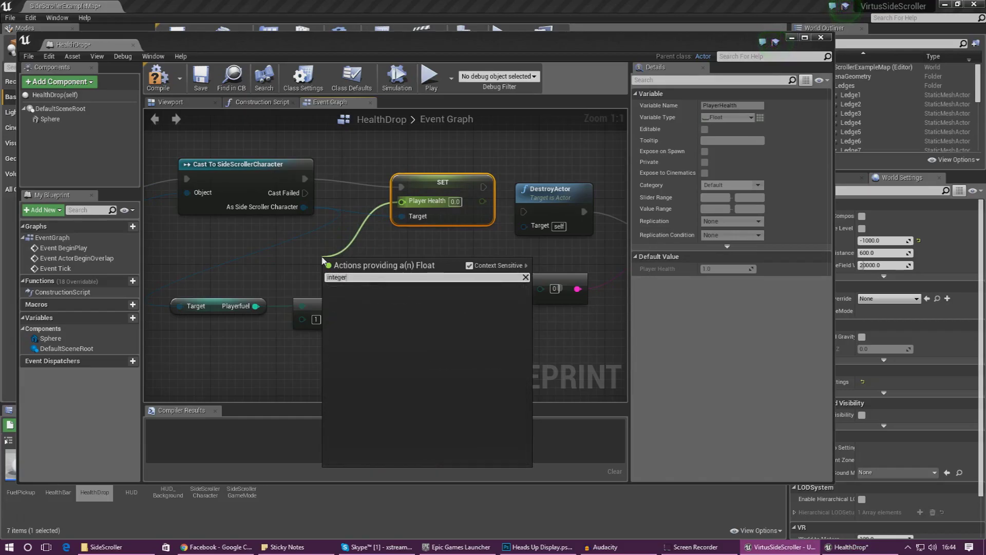
pyautogui.press('BackSpace')
pyautogui.press('BackSpace')
pyautogui.press('BackSpace')
pyautogui.press('BackSpace')
pyautogui.press('BackSpace')
pyautogui.write('float')
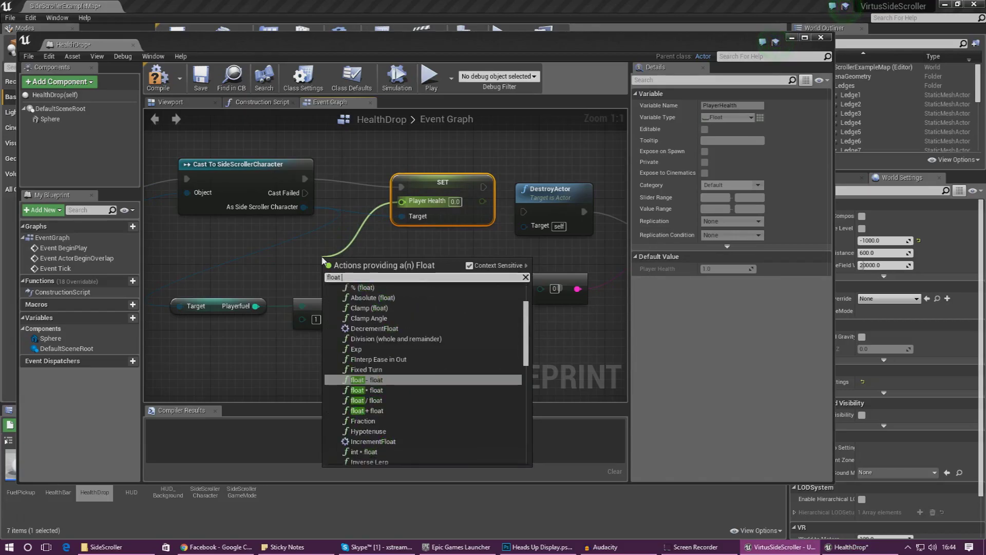
pyautogui.write(' - float')
pyautogui.press('Return')
pyautogui.click(352, 265)
# Delete the leftover Playerfuel getter and the integer addition node from the graph.
pyautogui.click(244, 306)
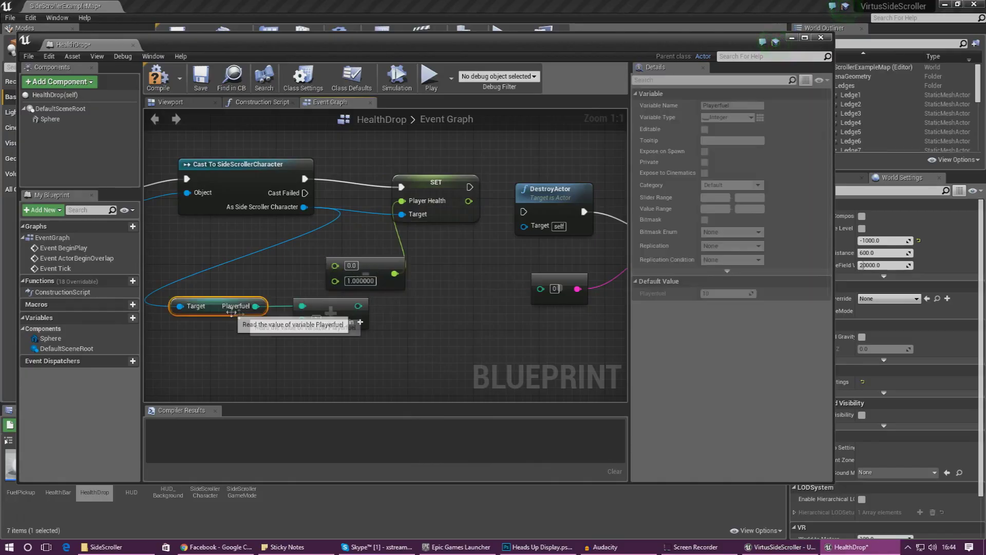
pyautogui.press('Delete')
pyautogui.click(349, 314)
pyautogui.press('Delete')
# Get Player Health from the cast character, wire it into the subtraction's first input and set the subtracted value to 0.25.
pyautogui.moveTo(303, 206); pyautogui.dragTo(242, 255)
pyautogui.write('get playerheal')
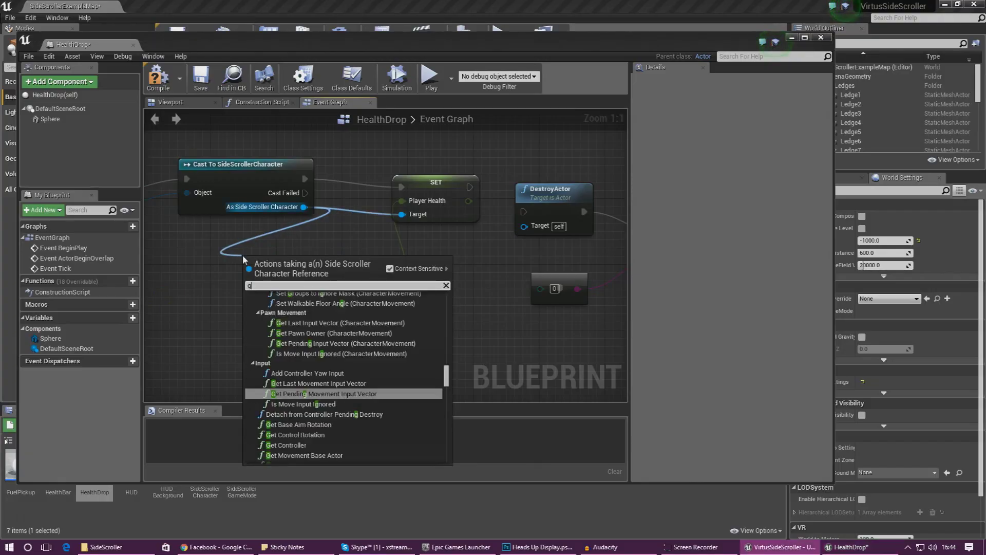
pyautogui.press('Return')
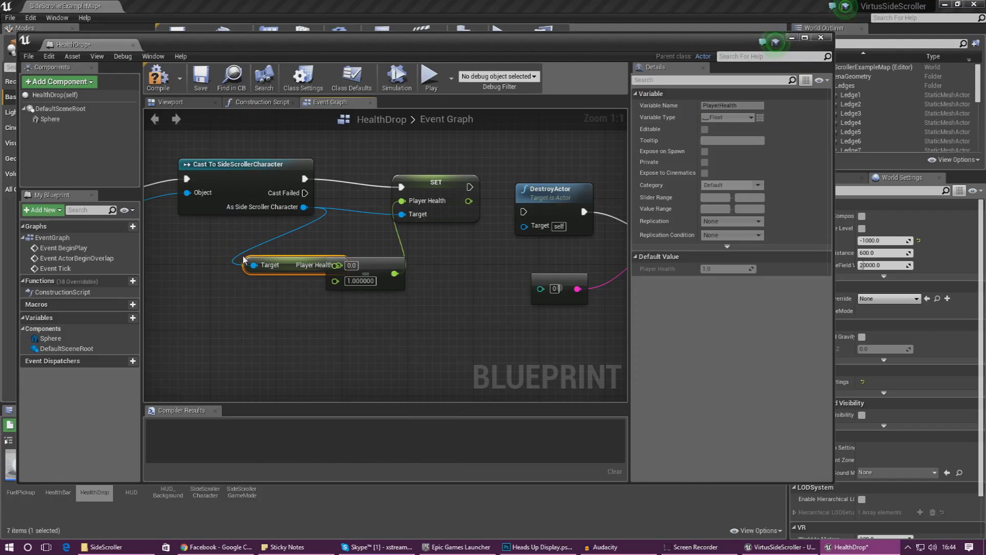
pyautogui.moveTo(286, 268)
pyautogui.mouseDown()
pyautogui.moveTo(245, 267)
pyautogui.moveTo(336, 266)
pyautogui.mouseUp()
pyautogui.click(360, 277)
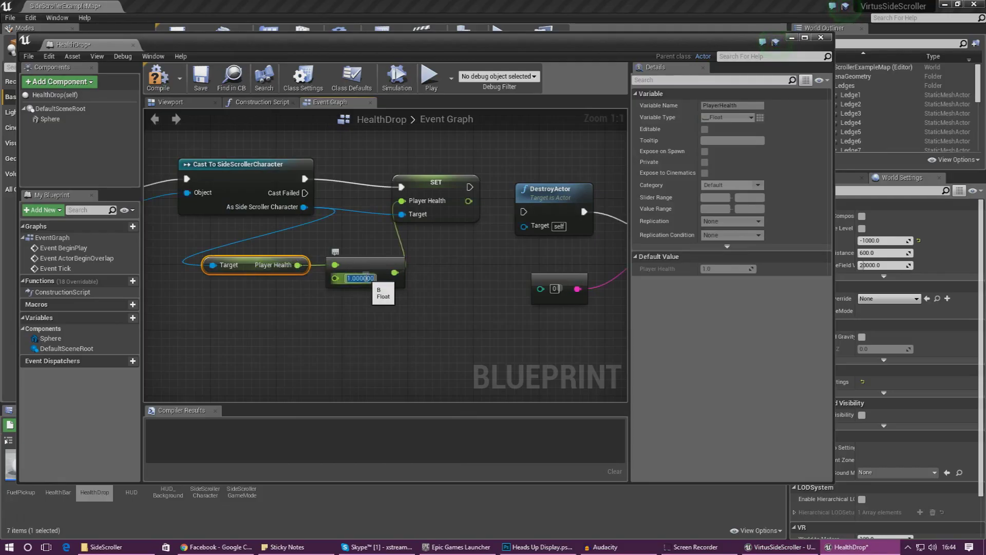
pyautogui.write('0.25')
pyautogui.press('Return')
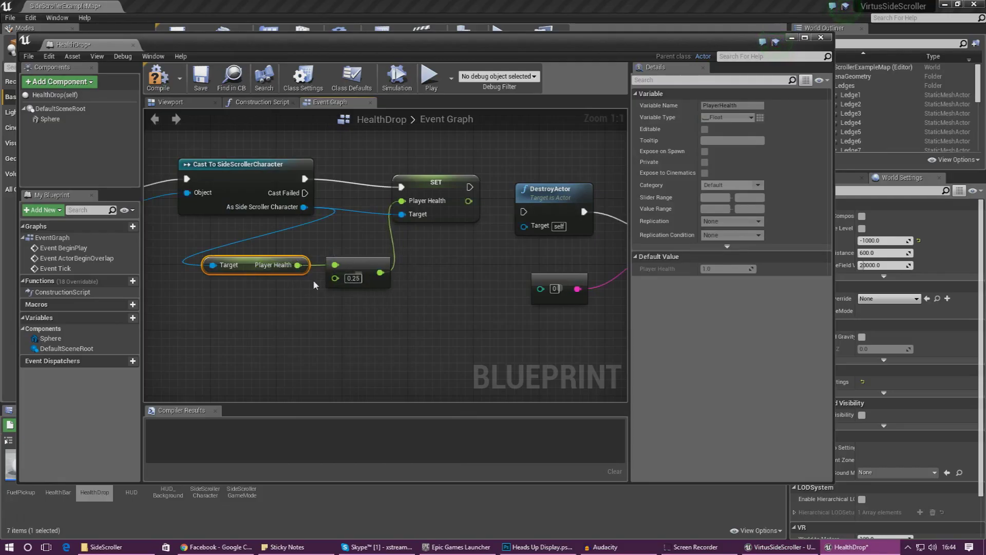
# Connect the execution output of Set Player Health to the DestroyActor node.
pyautogui.moveTo(534, 274); pyautogui.dragTo(500, 320, button='right')
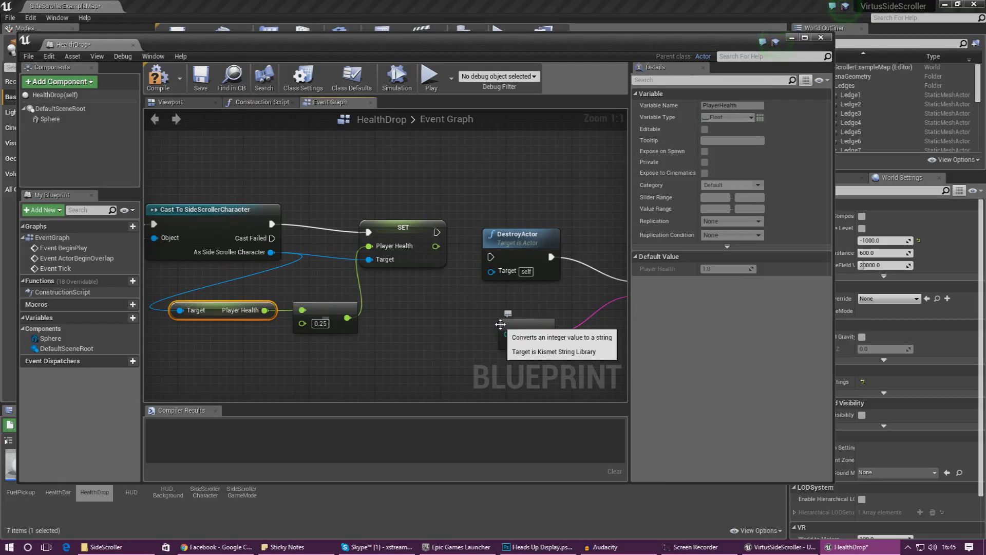
pyautogui.click(496, 237)
pyautogui.moveTo(496, 237); pyautogui.dragTo(385, 208, button='right')
pyautogui.moveTo(333, 205); pyautogui.dragTo(387, 229)
# Replace the integer-to-string conversion by wiring the Player Health output into Print String's In String, and compile and close the HealthDrop blueprint.
pyautogui.click(418, 298)
pyautogui.press('Delete')
pyautogui.moveTo(332, 218)
pyautogui.mouseDown()
pyautogui.moveTo(384, 246)
pyautogui.moveTo(534, 268)
pyautogui.mouseUp()
pyautogui.moveTo(403, 210); pyautogui.dragTo(419, 152)
pyautogui.click(336, 340)
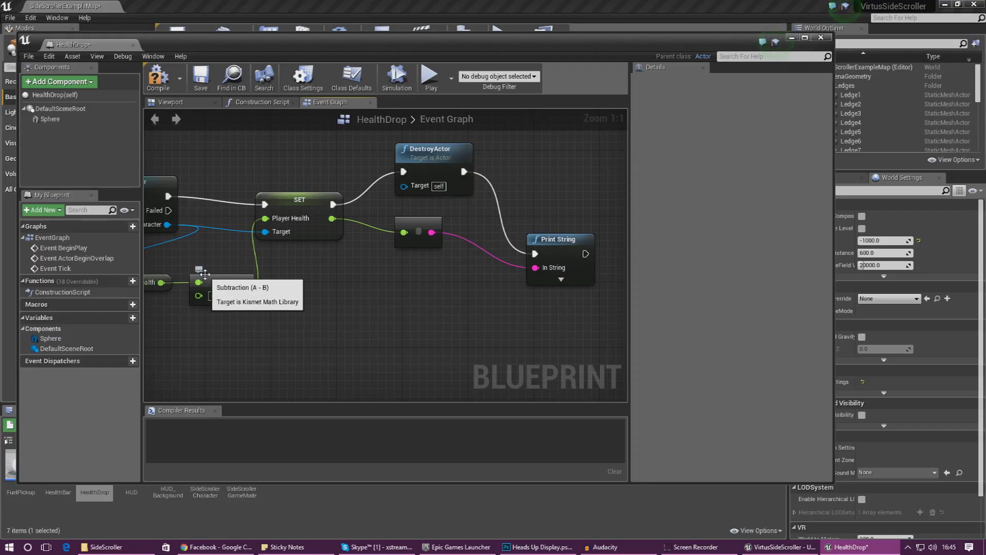
pyautogui.click(159, 77)
pyautogui.click(133, 46)
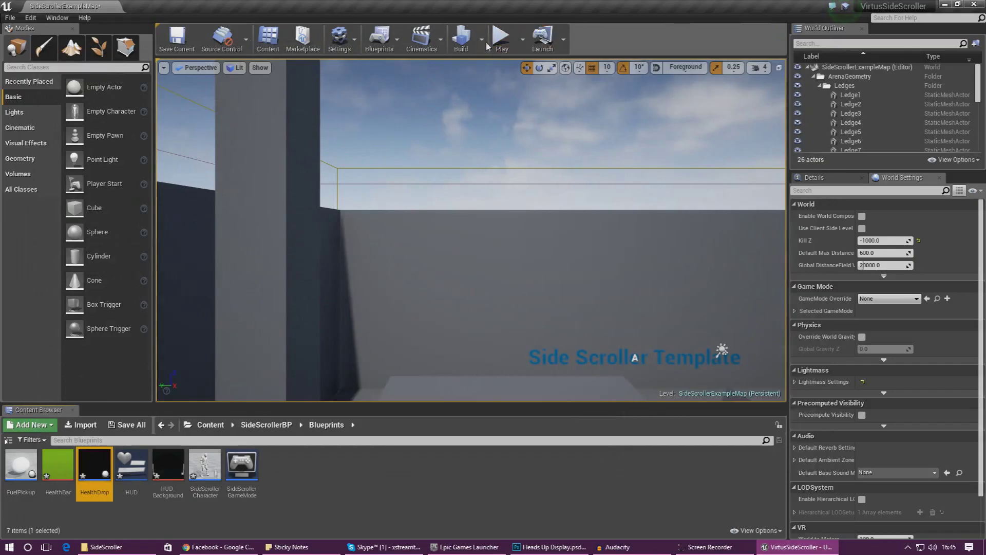
# Place three HealthDrop actors in the level on separate ledges, raising the third one above the sloped ledge.
pyautogui.moveTo(471, 229)
pyautogui.mouseDown(button='right')
pyautogui.moveTo(471, 272)
pyautogui.moveTo(493, 285)
pyautogui.moveTo(483, 308)
pyautogui.moveTo(534, 303)
pyautogui.moveTo(508, 324)
pyautogui.moveTo(570, 320)
pyautogui.mouseUp(button='right')
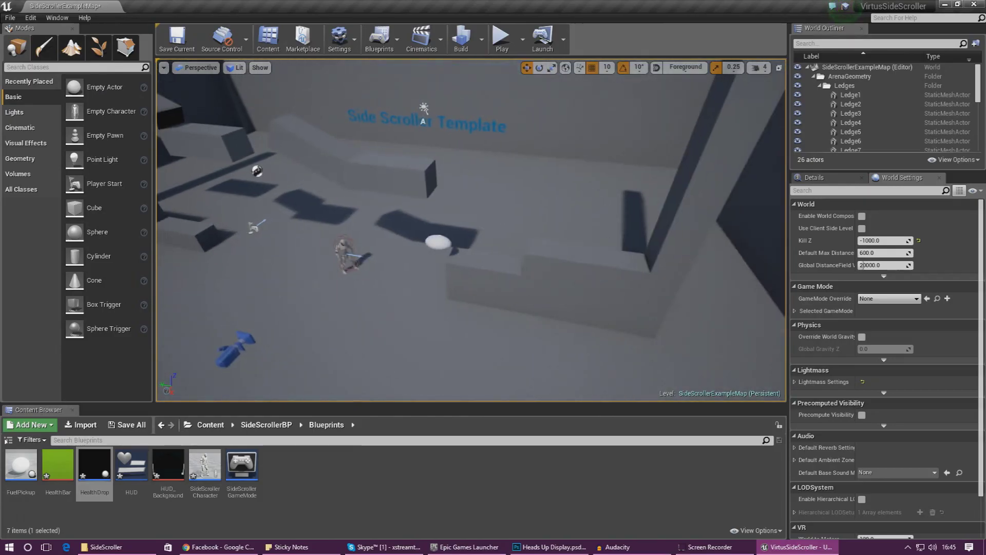
pyautogui.click(99, 471)
pyautogui.moveTo(99, 472); pyautogui.dragTo(573, 247)
pyautogui.moveTo(97, 471)
pyautogui.mouseDown()
pyautogui.moveTo(225, 372)
pyautogui.moveTo(385, 155)
pyautogui.moveTo(378, 134)
pyautogui.mouseUp()
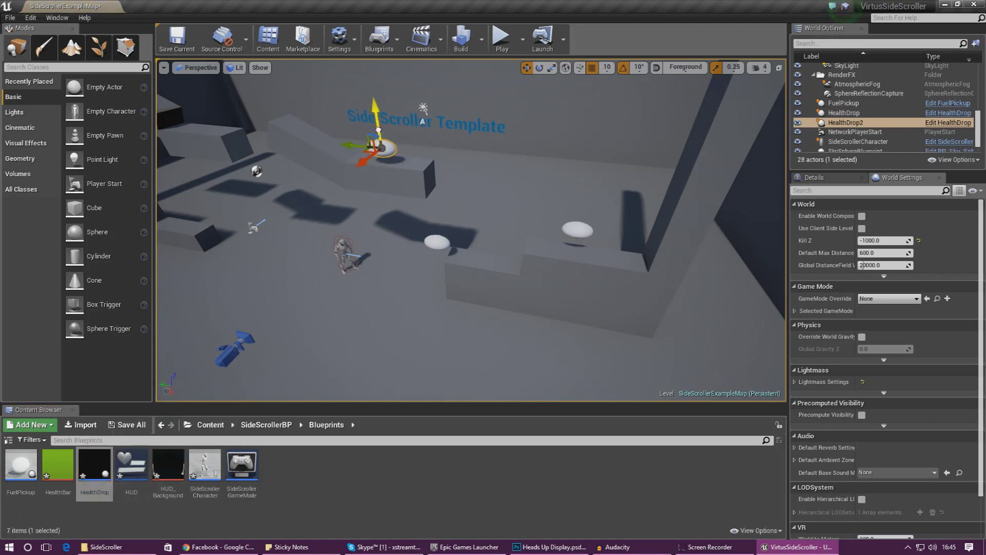
pyautogui.moveTo(94, 470)
pyautogui.mouseDown()
pyautogui.moveTo(191, 280)
pyautogui.moveTo(308, 127)
pyautogui.moveTo(293, 124)
pyautogui.mouseUp()
pyautogui.moveTo(291, 111); pyautogui.dragTo(287, 86)
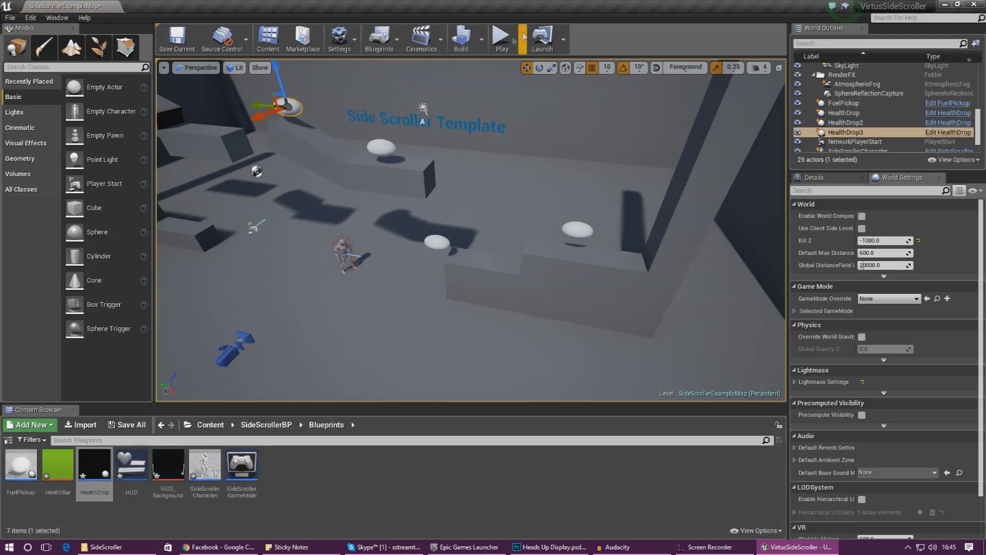
# Play-test the level, running through the HealthDrop pickups to check the health bar, and stop the session.
pyautogui.click(501, 38)
pyautogui.press('space')
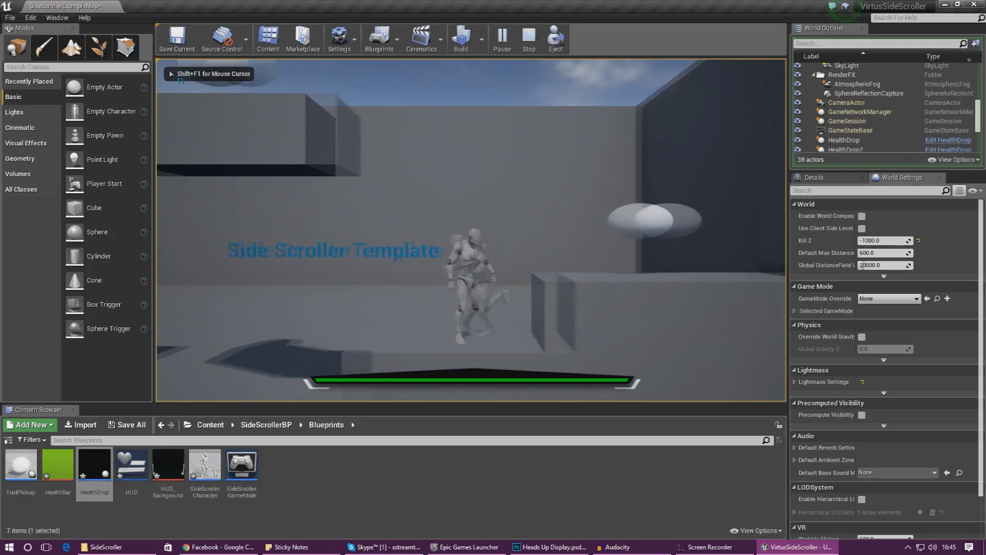
pyautogui.press('space')
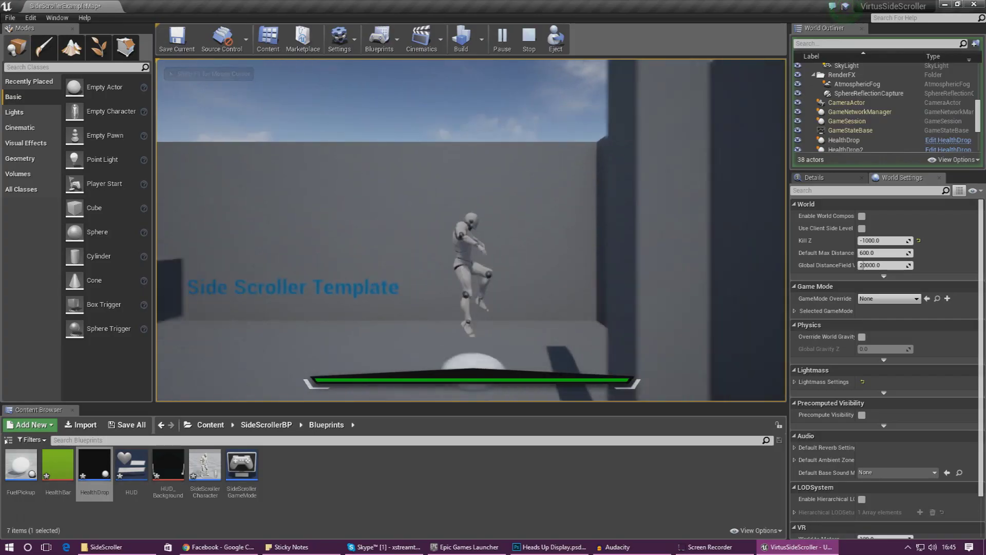
pyautogui.press('a')
pyautogui.press('space')
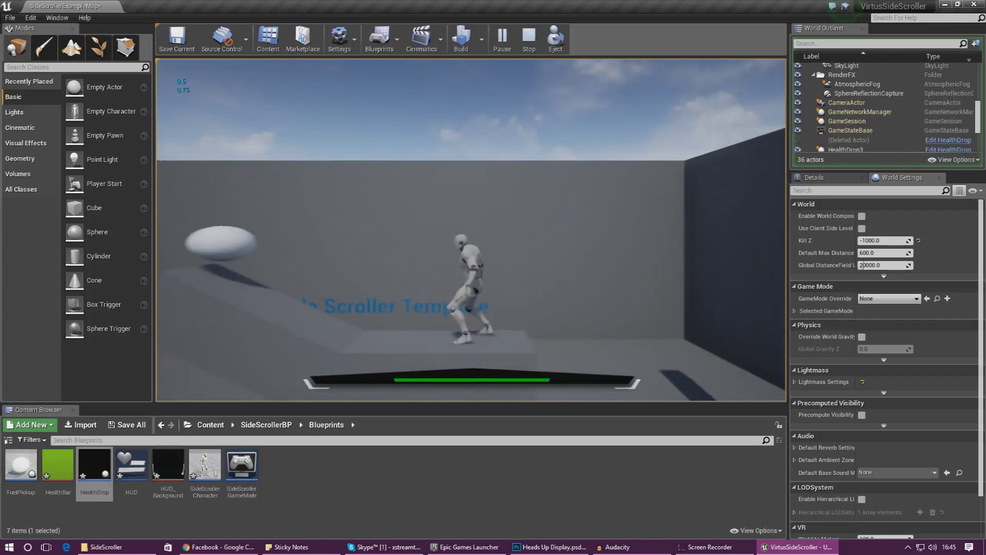
pyautogui.press('a')
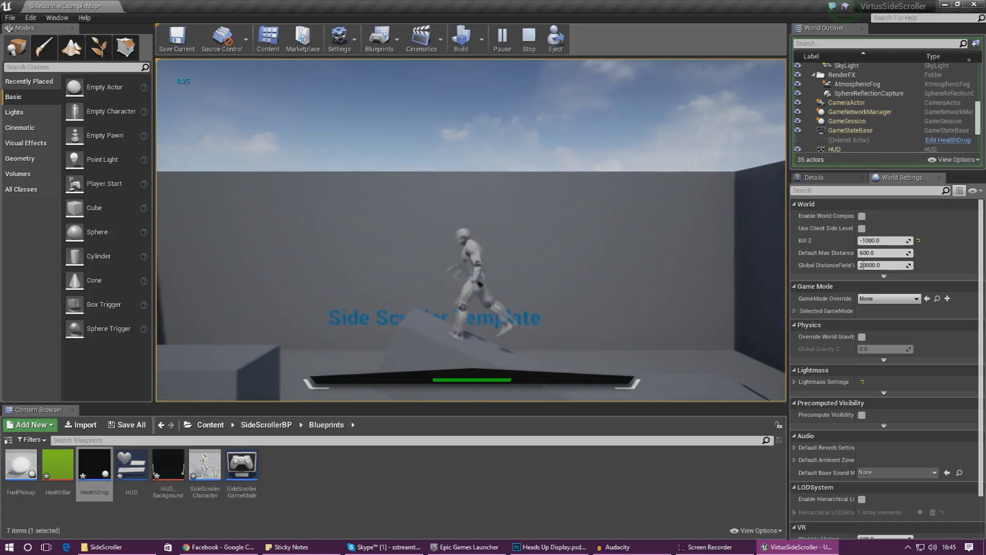
pyautogui.press('a')
pyautogui.press('space')
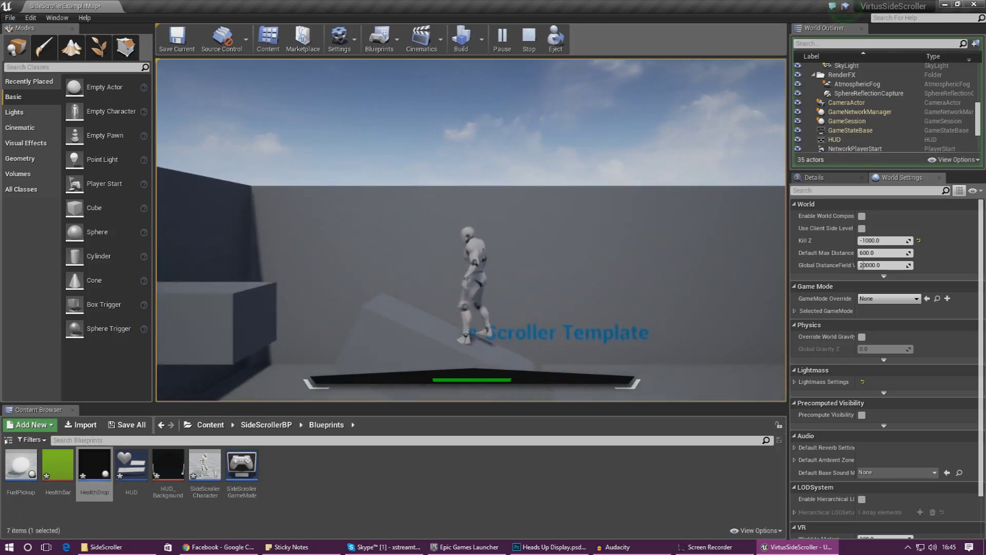
pyautogui.press('space')
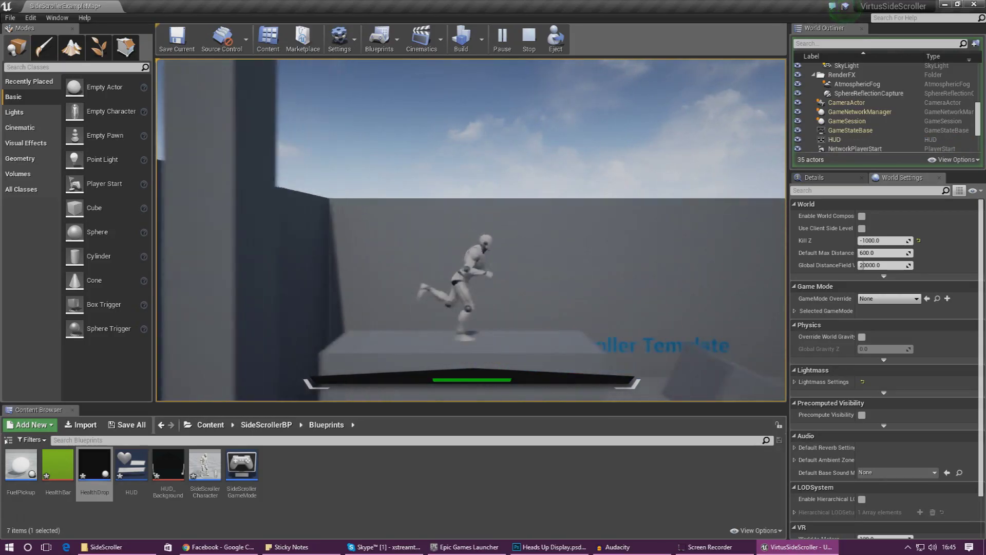
pyautogui.press('space')
pyautogui.press('Escape')
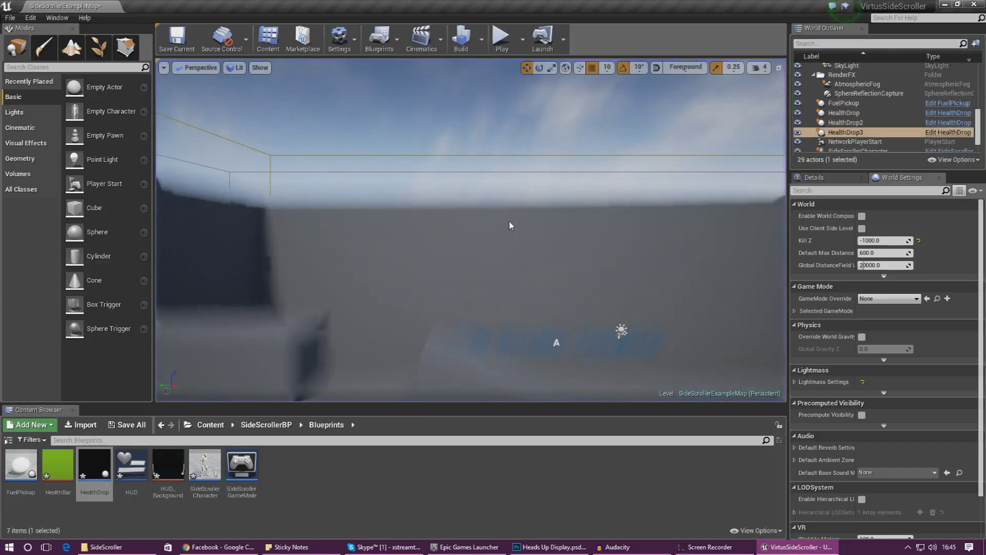
pyautogui.press('f')
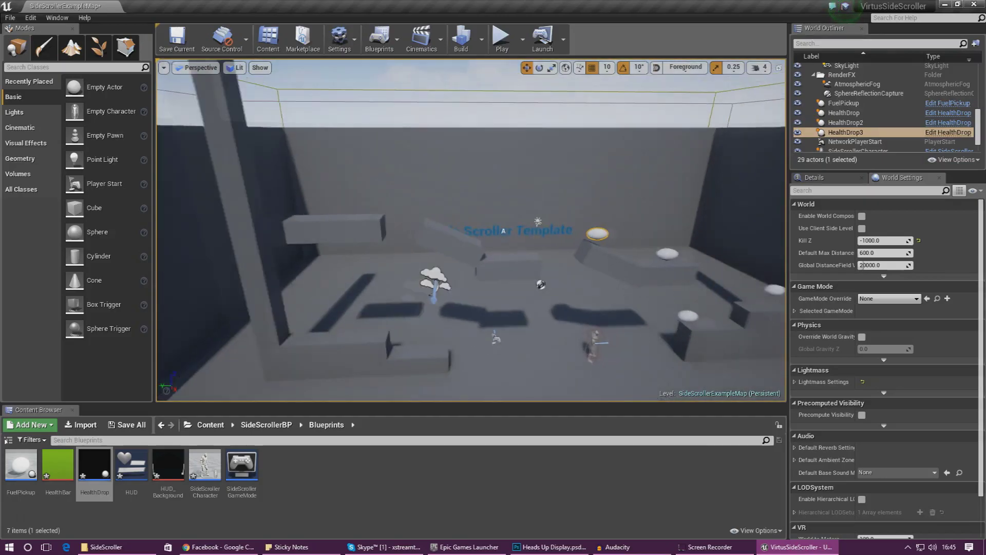
pyautogui.moveTo(548, 227); pyautogui.dragTo(575, 198)
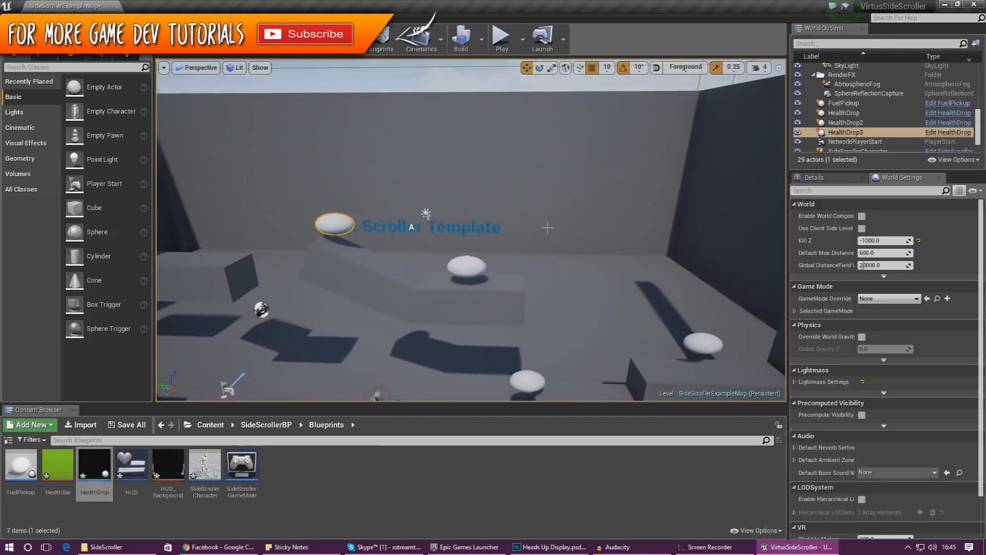